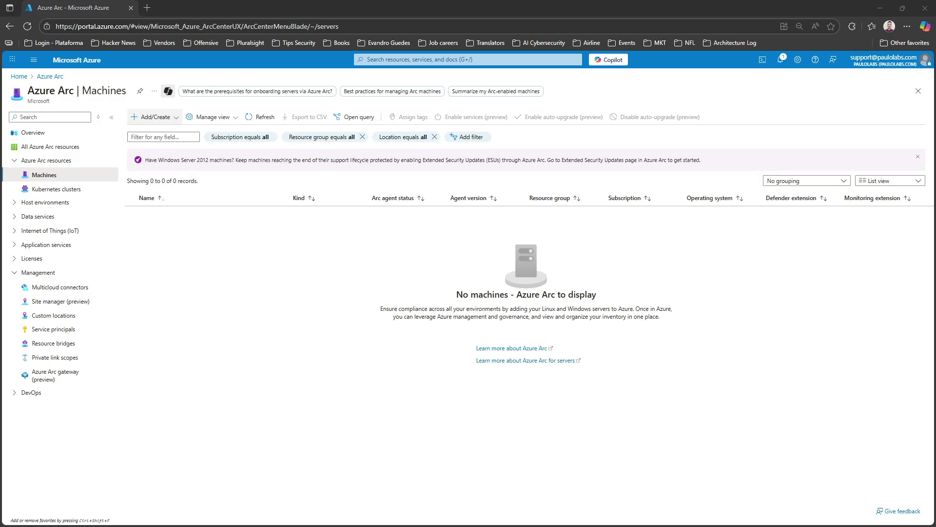
Choose Add/Create > Add a machine to reach the Add servers with Azure Arc options
click(152, 117)
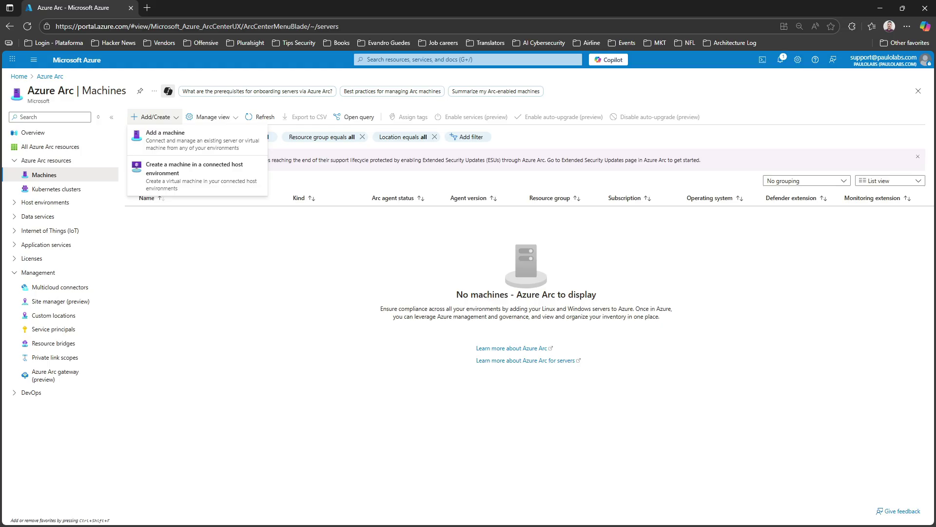
click(195, 139)
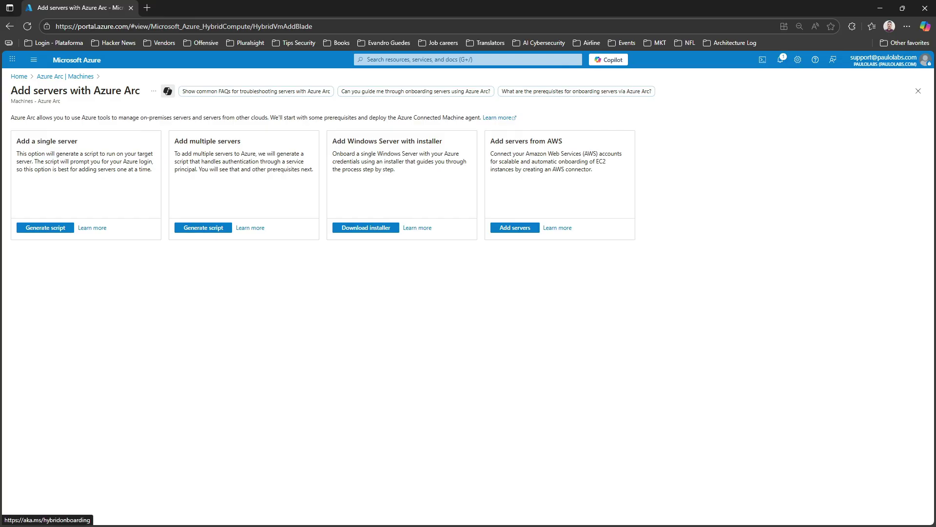
mouse_move(20, 141)
mouse_down()
mouse_move(78, 142)
mouse_move(21, 141)
mouse_up()
click(80, 142)
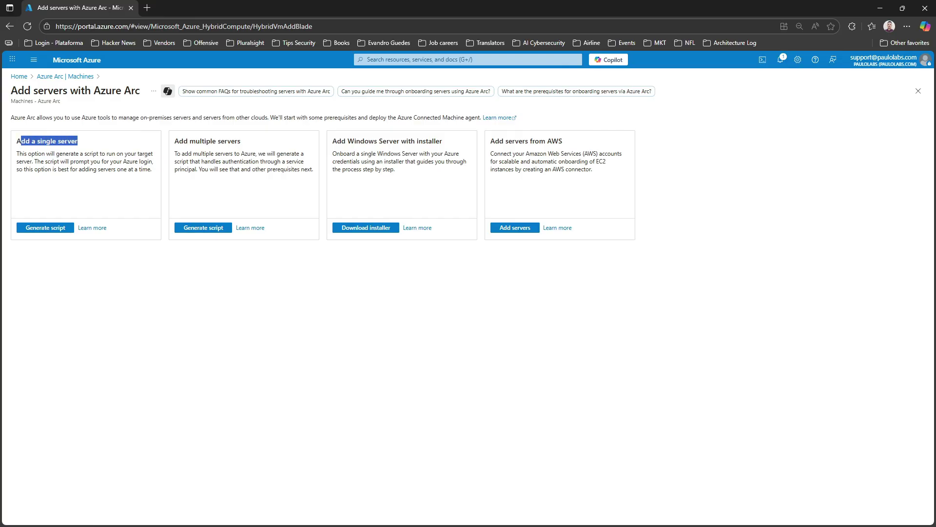
click(21, 141)
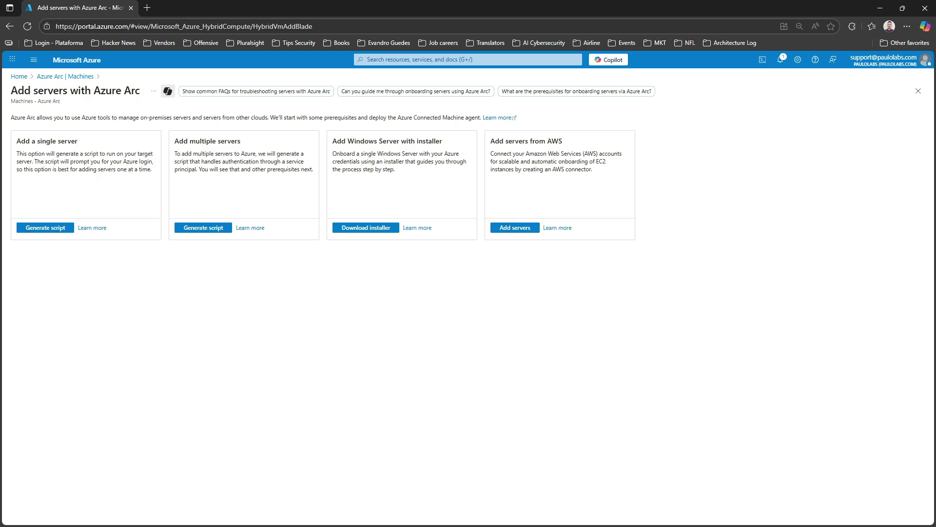
Start a single-server script in resource group RG-SENTINEL-PAULOLABS-PRD-BRA, region Brazil South
click(46, 228)
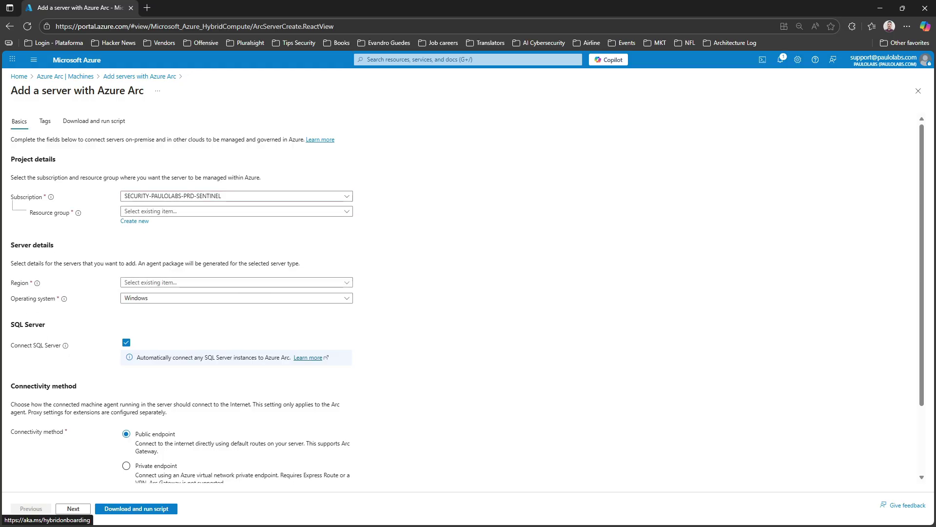
click(236, 210)
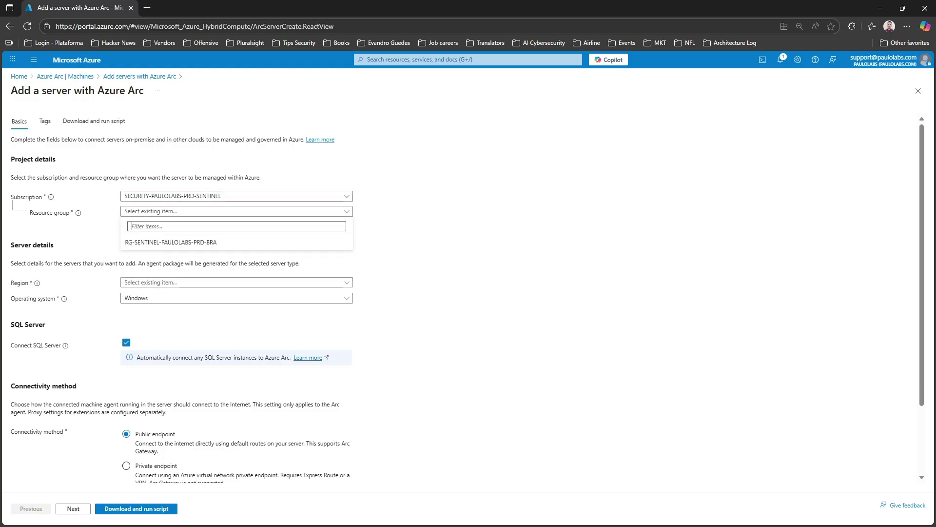
key(Down)
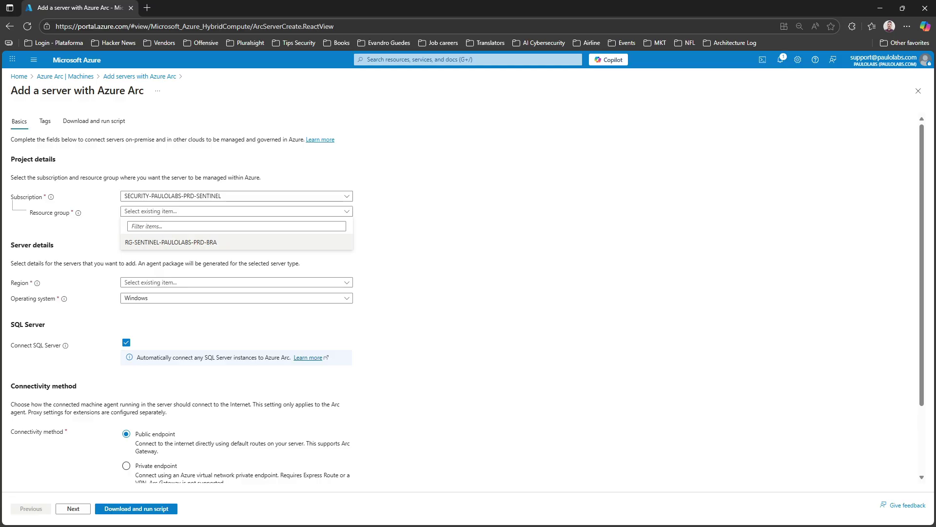
key(Return)
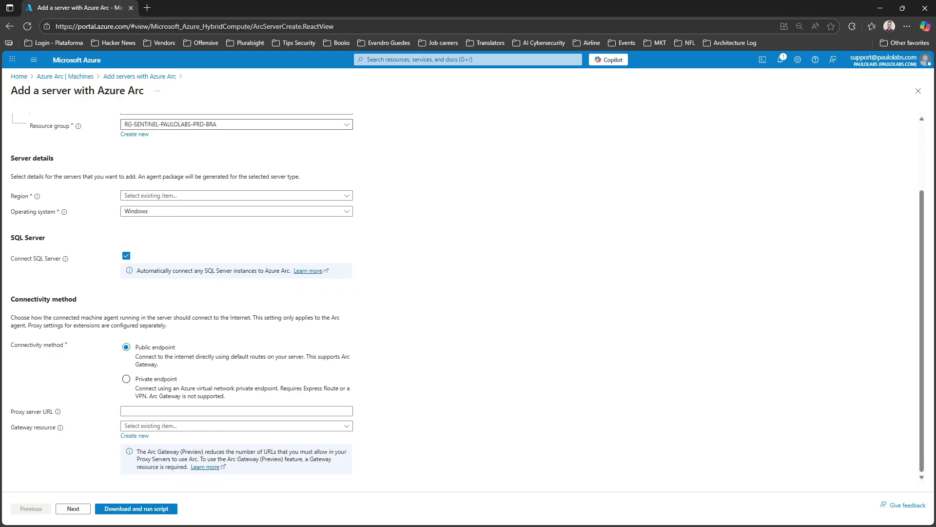
key(Tab)
key(Return)
scroll(233, 254, down, 1)
scroll(233, 254, up, 1)
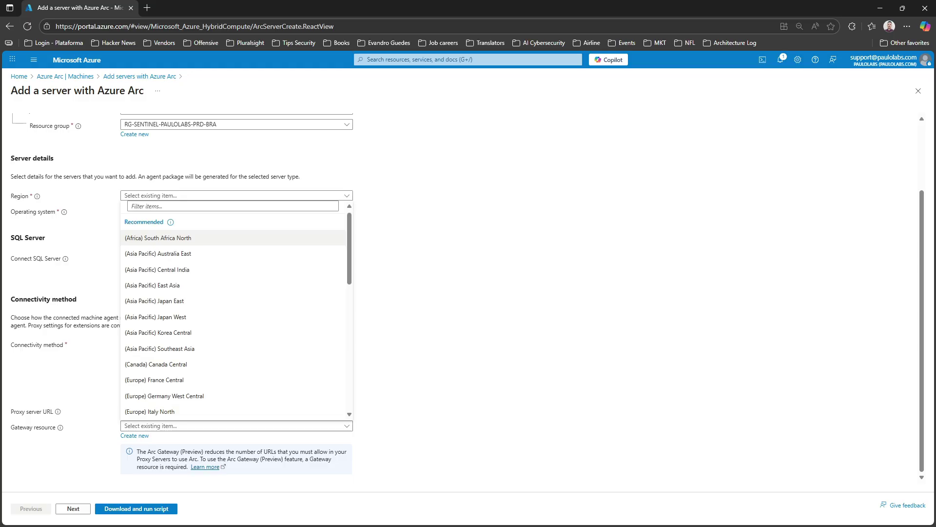
text(b)
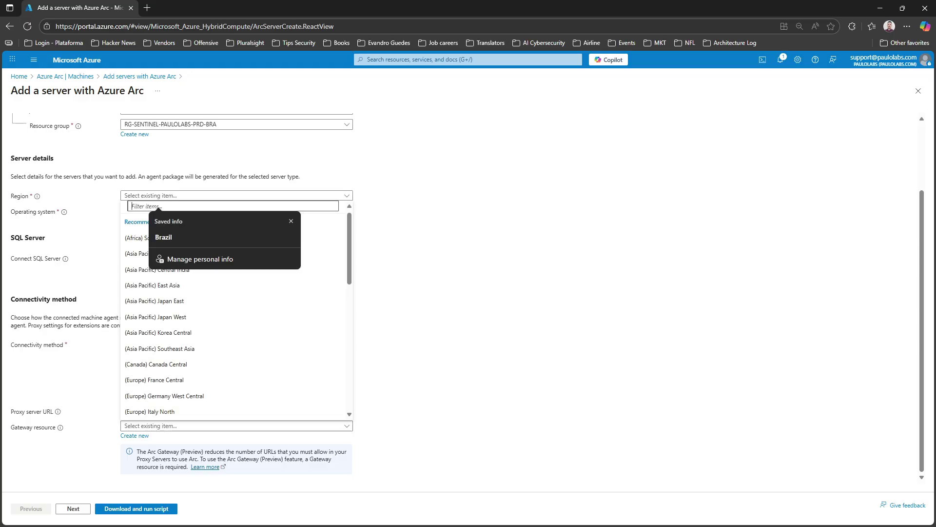
text(razil)
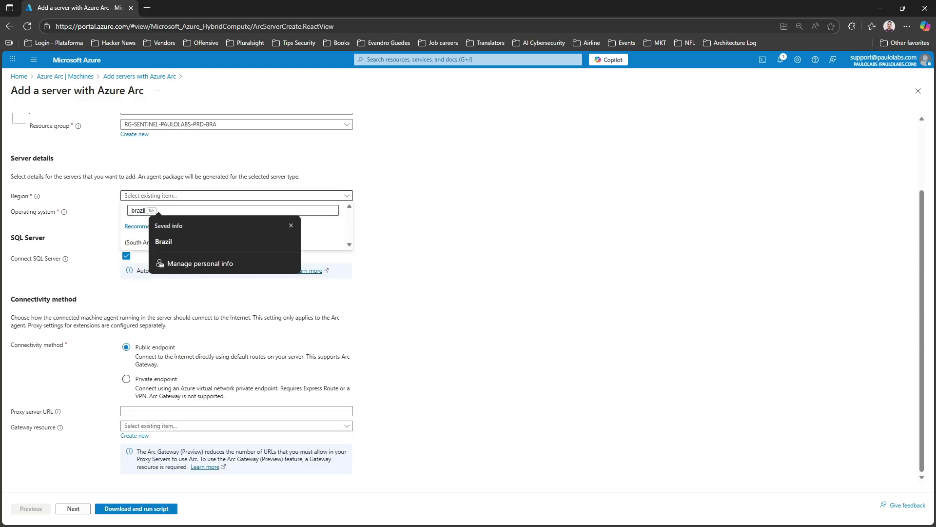
key(Escape)
key(Return)
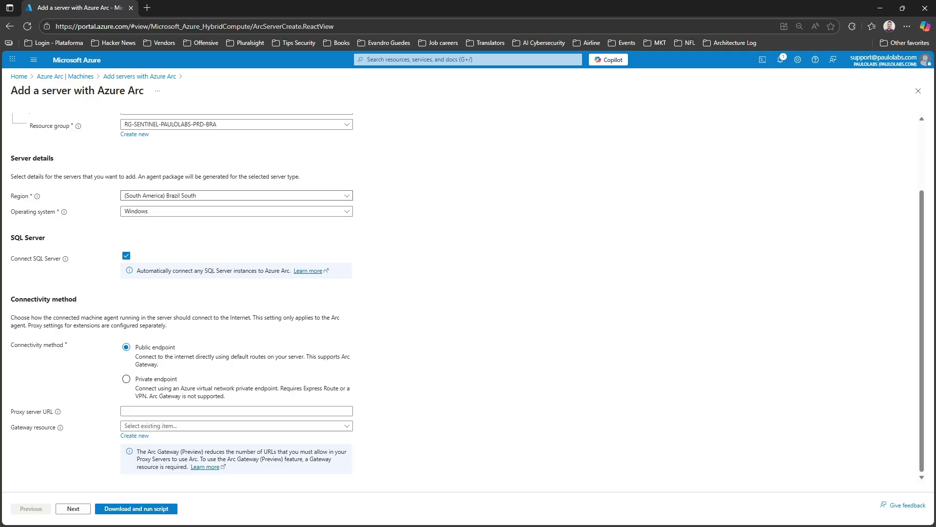
Keep Windows as the operating system, turn off SQL Server connection, and continue to Tags
click(237, 212)
click(236, 224)
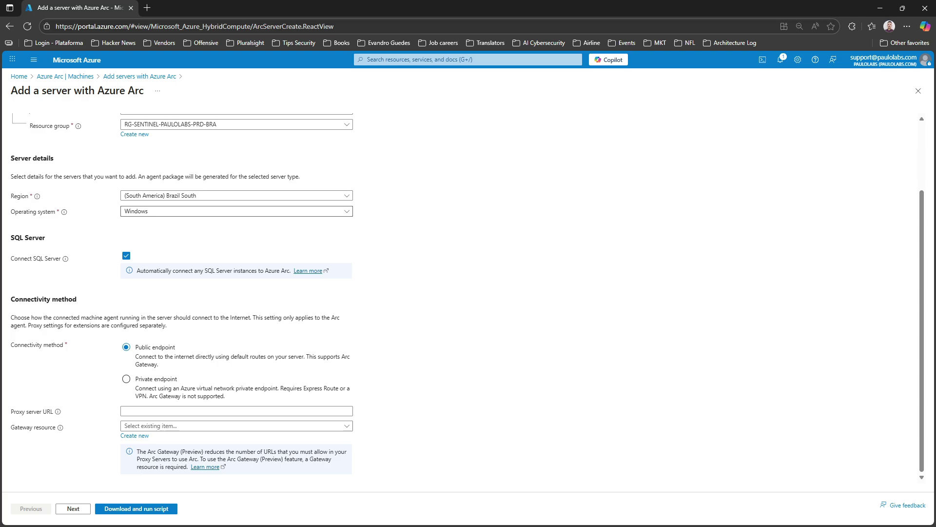
click(127, 255)
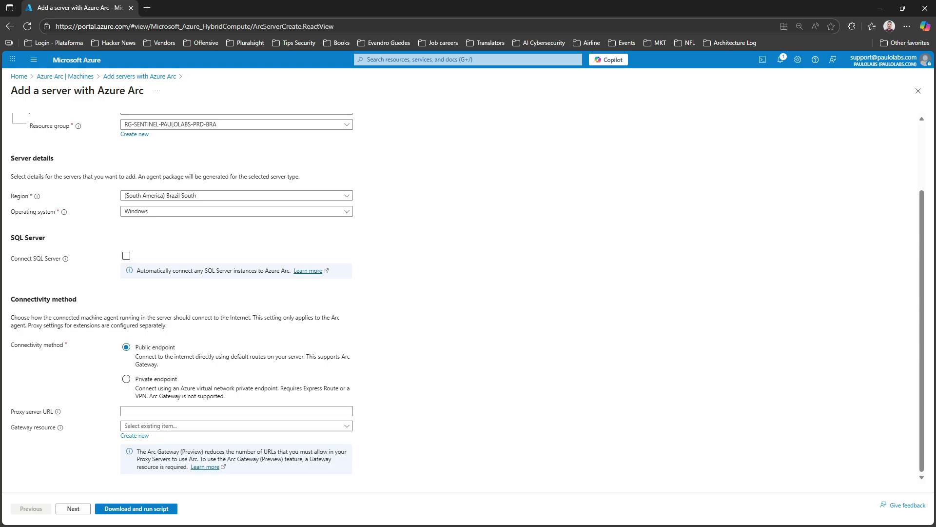
click(74, 508)
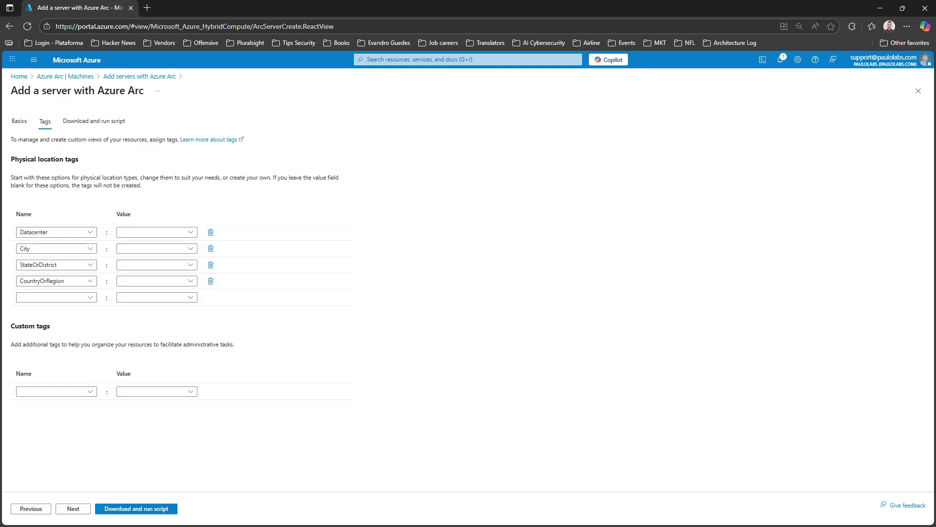
Skip tags to generate the onboarding script, select all of it, and switch to the remote server
click(73, 508)
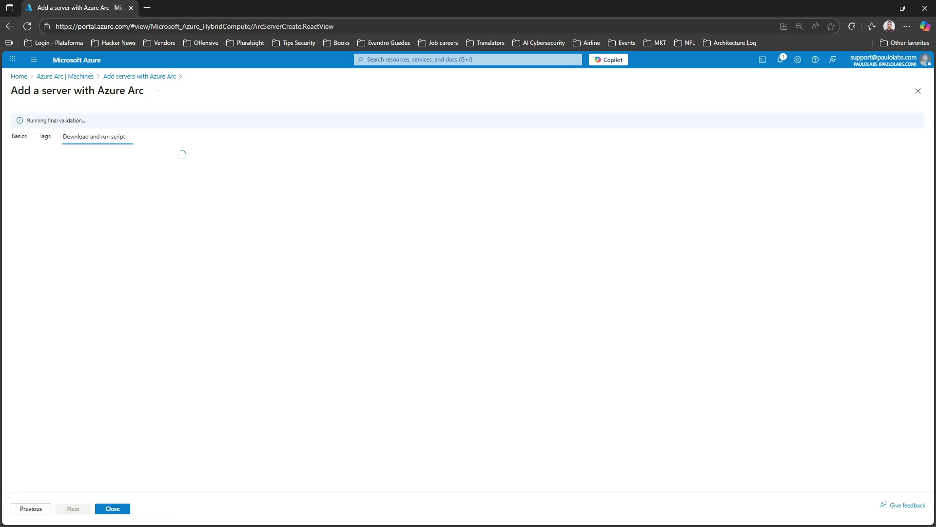
scroll(180, 281, down, 10)
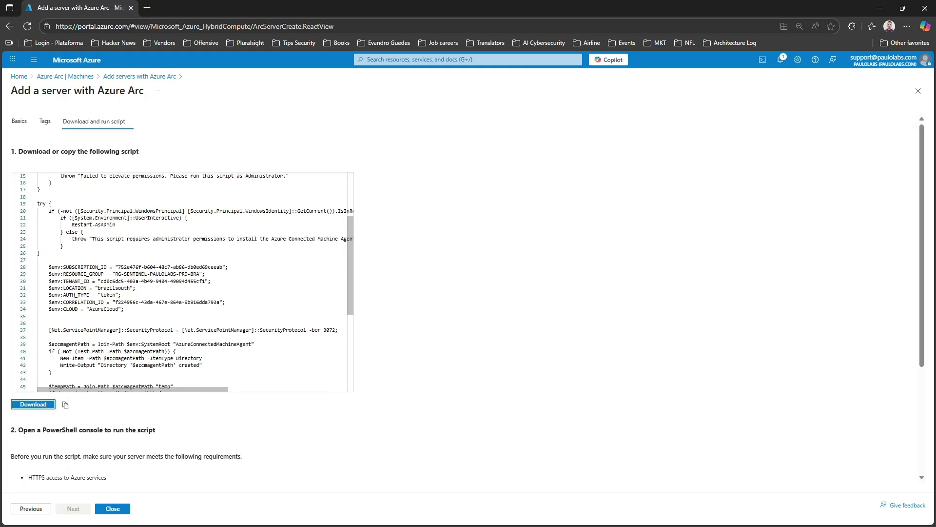
scroll(180, 293, up, 3)
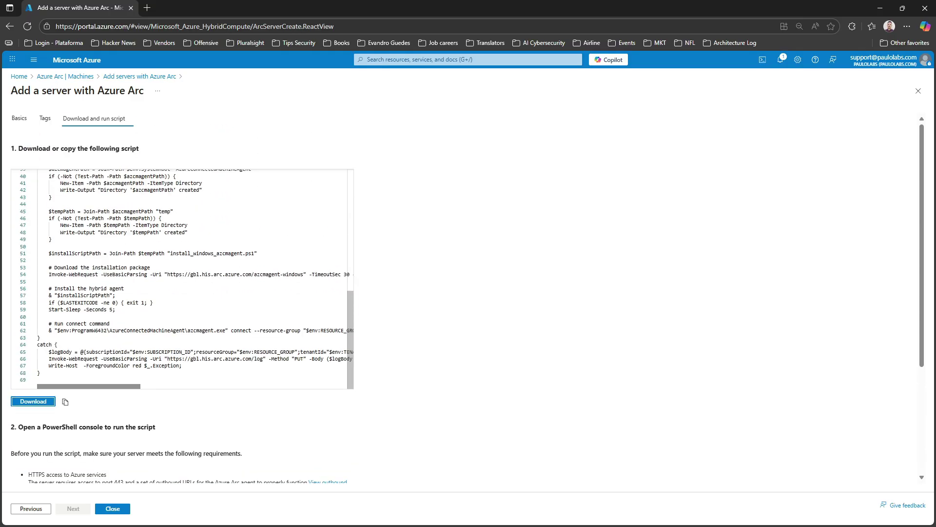
scroll(180, 292, down, 4)
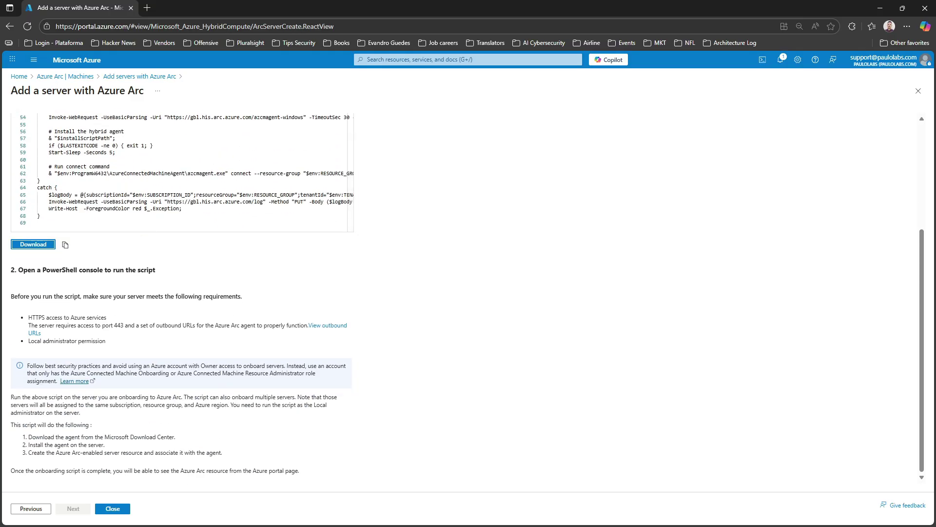
scroll(180, 281, up, 10)
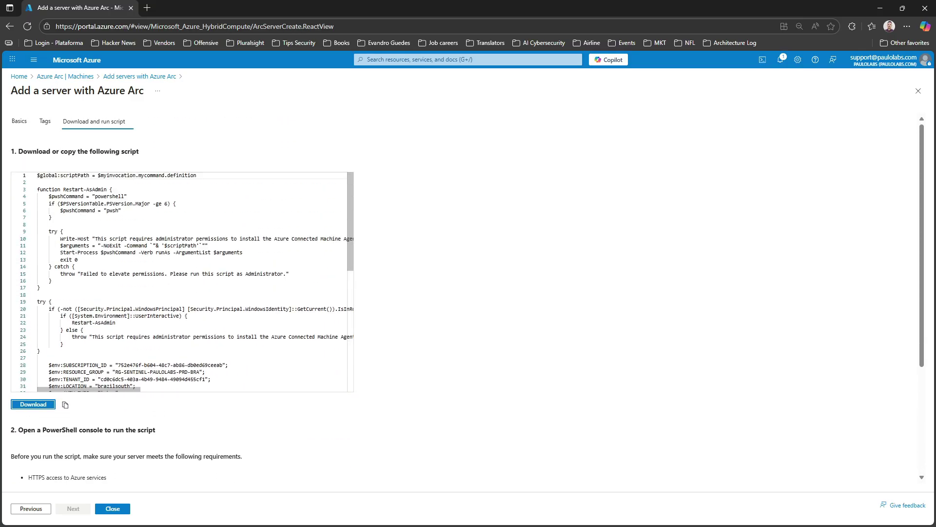
click(48, 196)
key(ctrl+a)
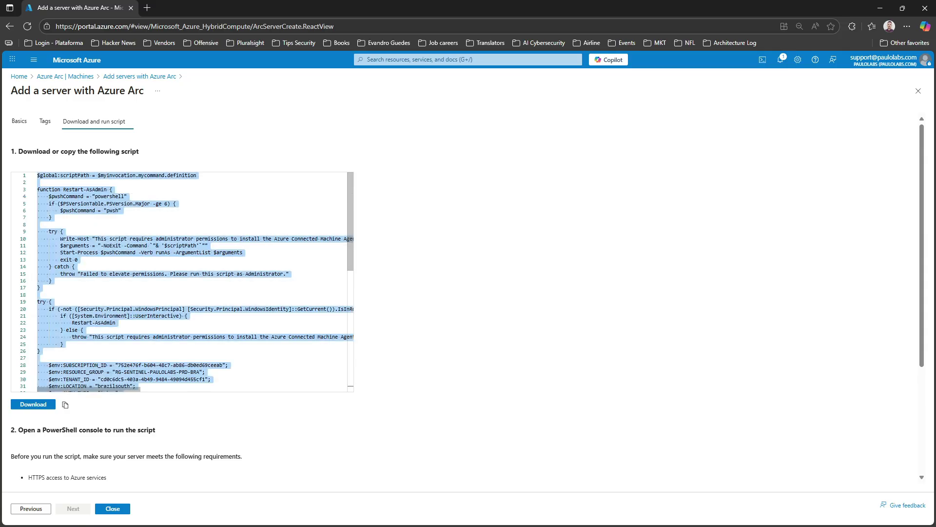
key(alt+Tab)
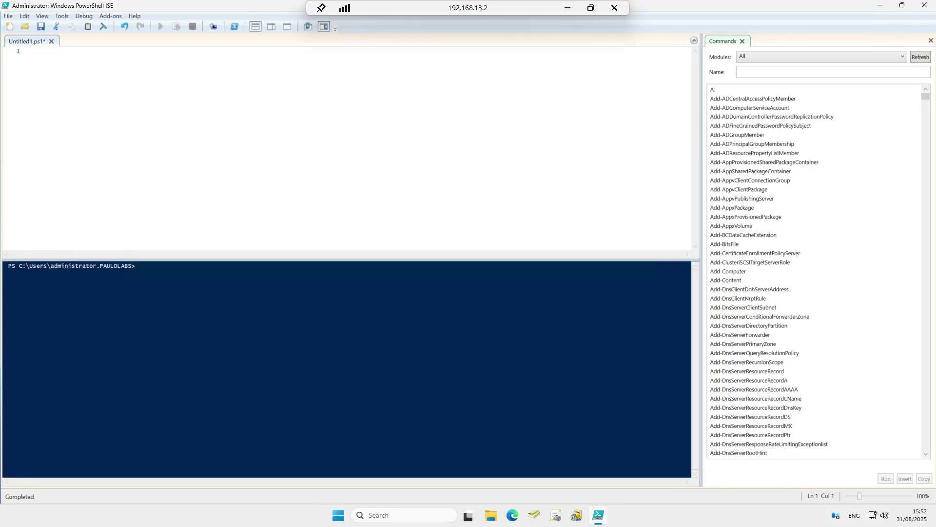
Close the empty ISE without saving and relaunch PowerShell ISE as administrator
click(924, 5)
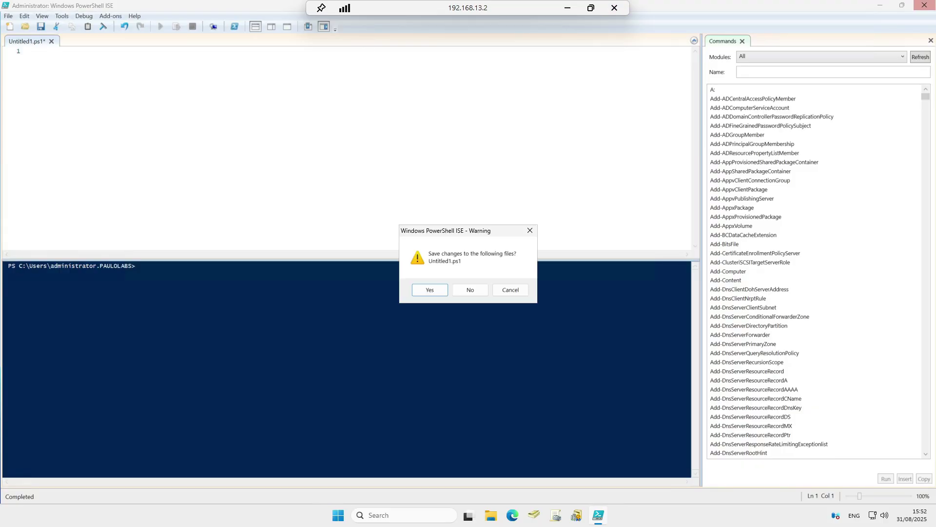
click(470, 290)
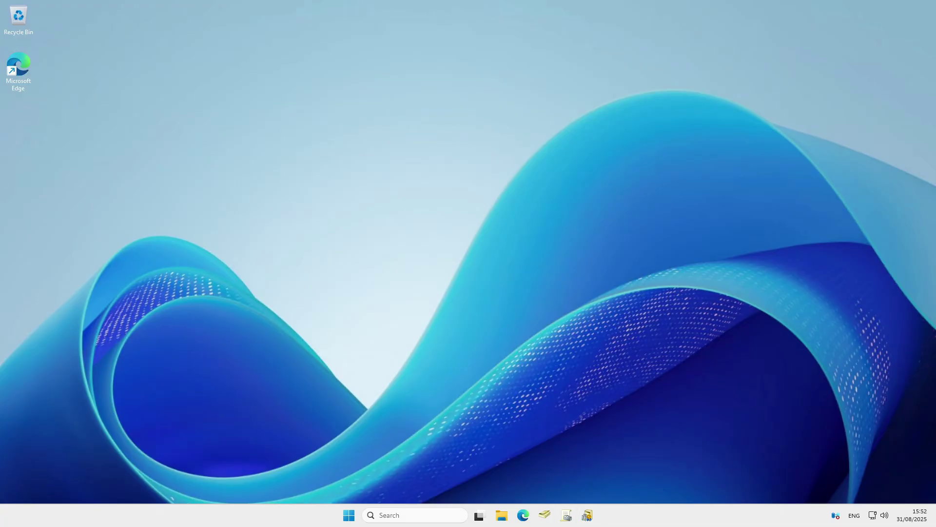
click(415, 515)
text(p)
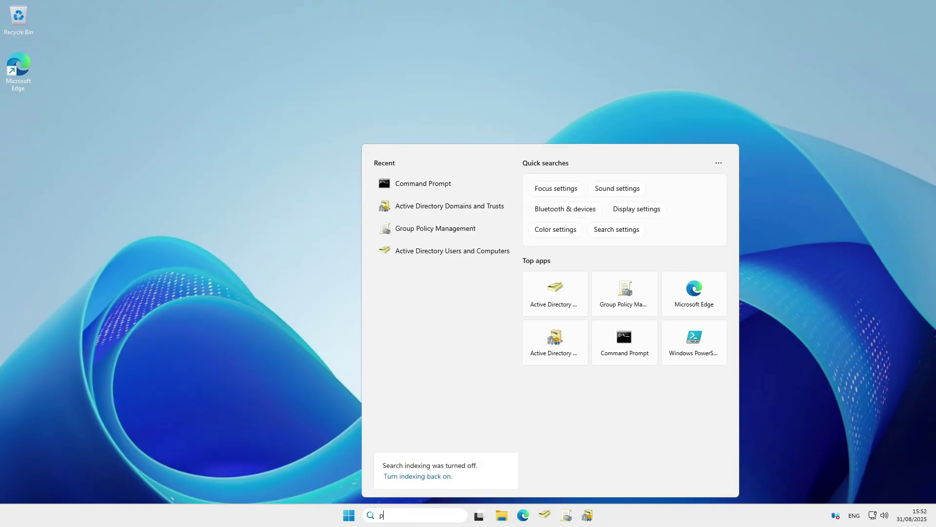
text(owershell)
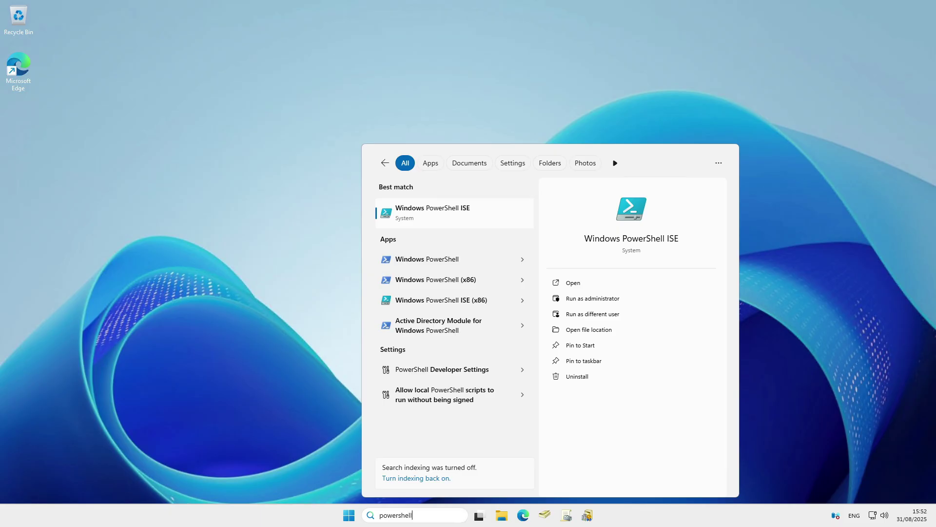
right_click(425, 214)
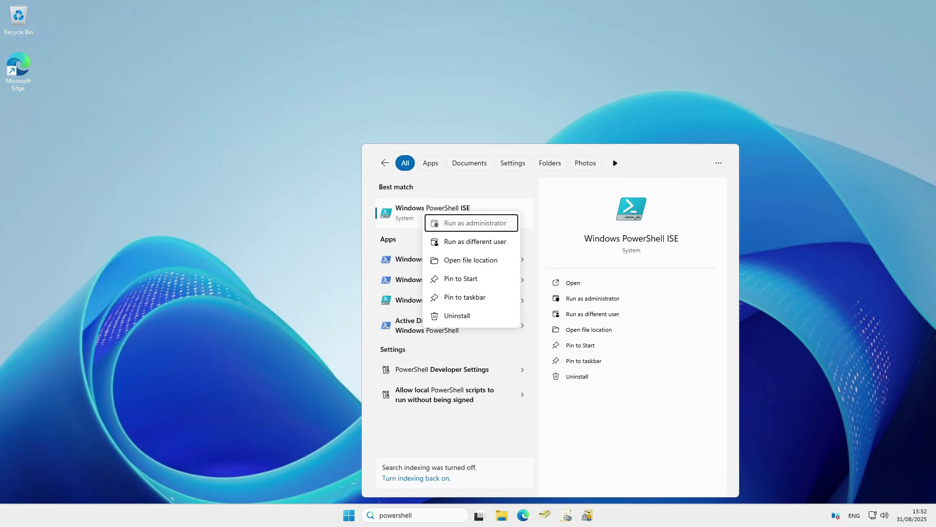
click(468, 222)
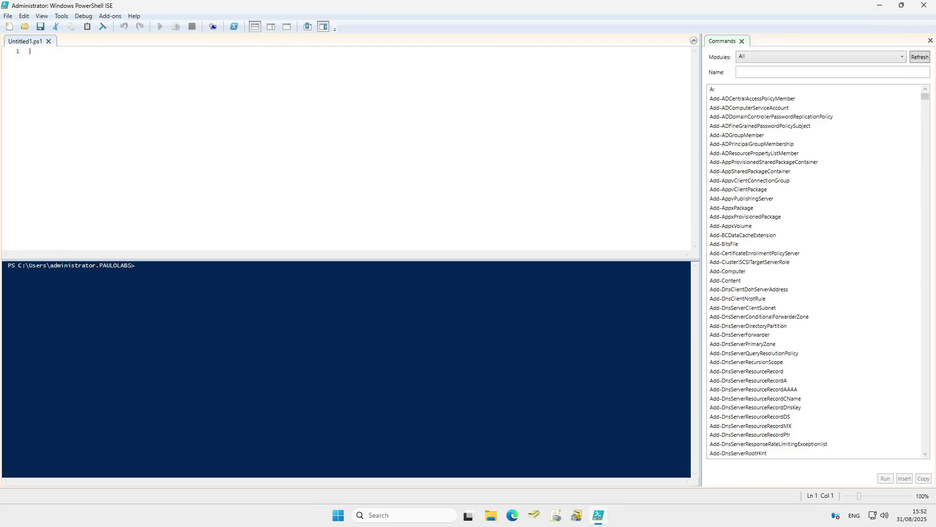
Paste the onboarding script, review it, and select the token value on line 32
key(ctrl+v)
scroll(347, 149, down, 4)
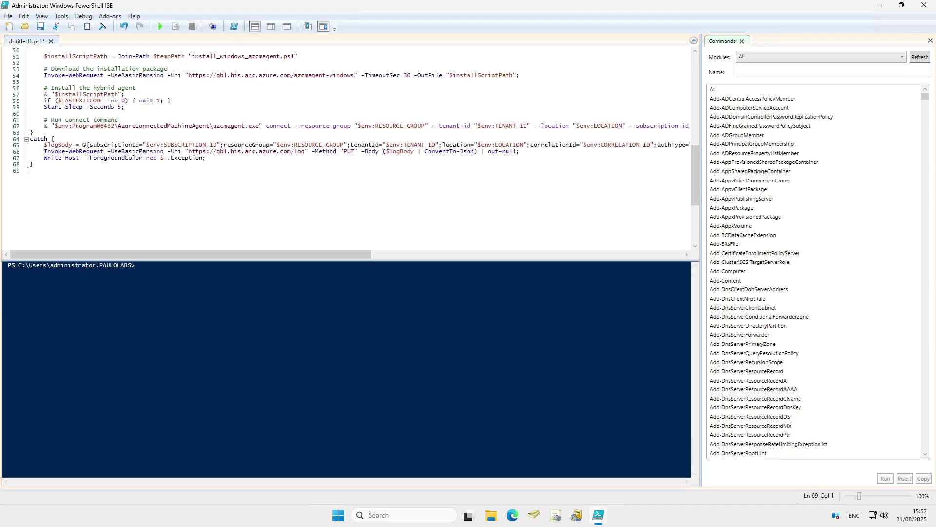
scroll(347, 149, up, 5)
scroll(346, 148, down, 1)
scroll(347, 149, up, 12)
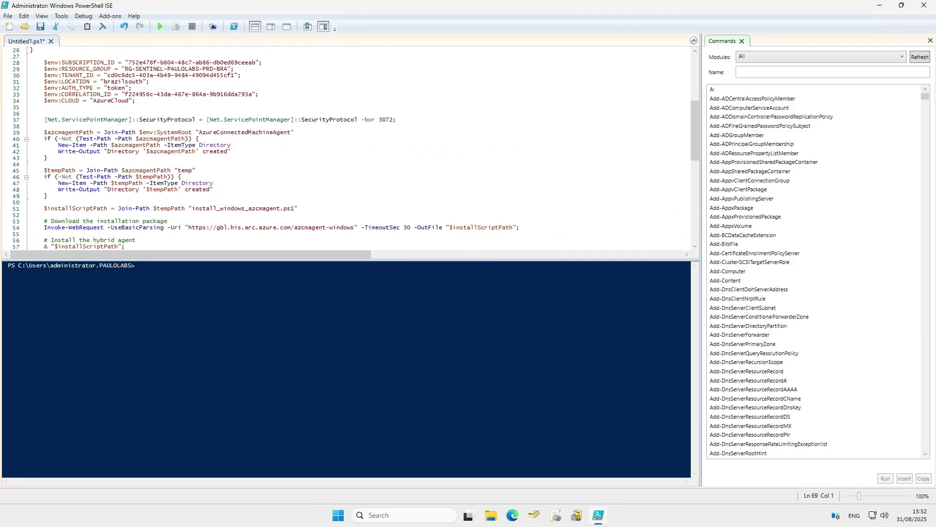
scroll(347, 149, down, 3)
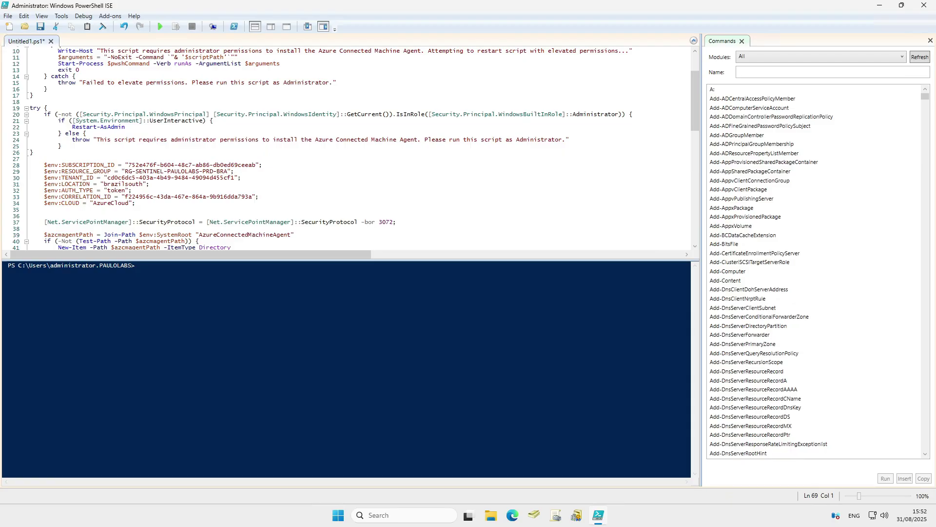
double_click(121, 191)
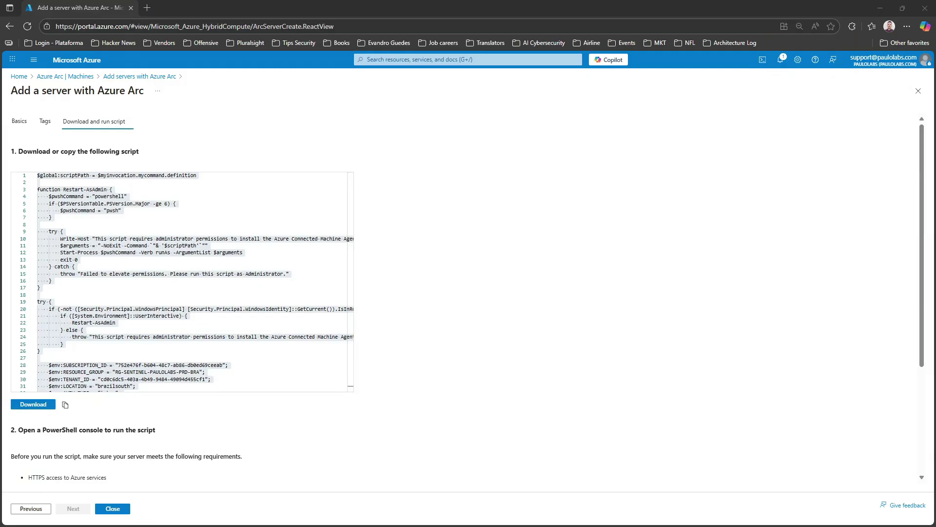
Close the script page and start a new service principal under Azure Arc Service principals
key(ctrl+a)
scroll(182, 281, down, 3)
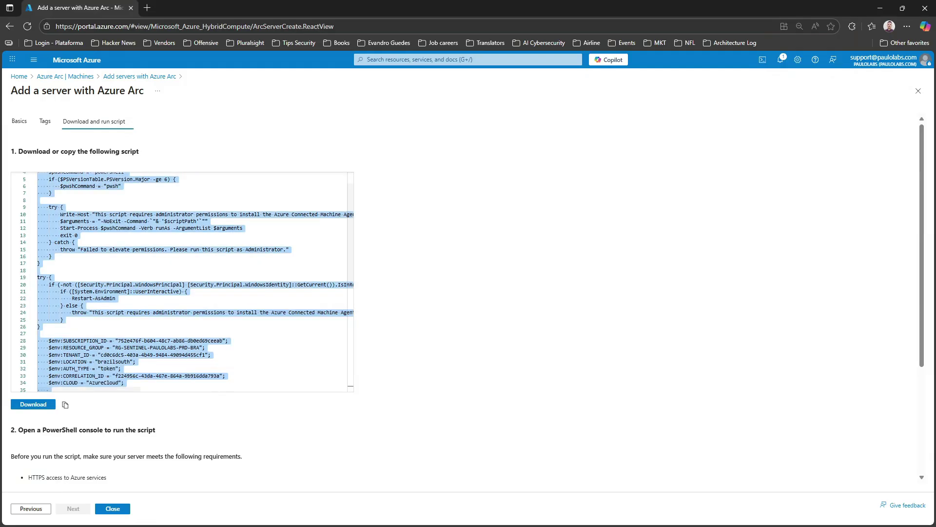
scroll(182, 281, down, 3)
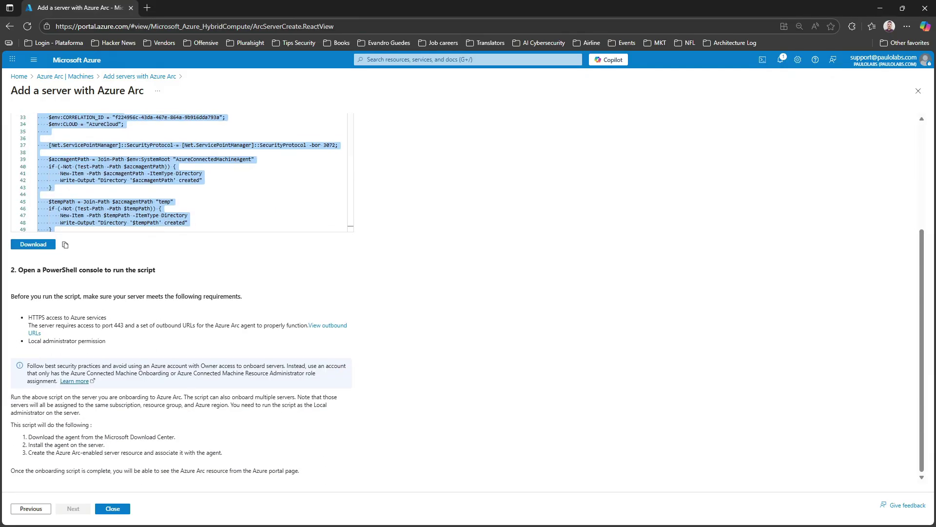
click(112, 508)
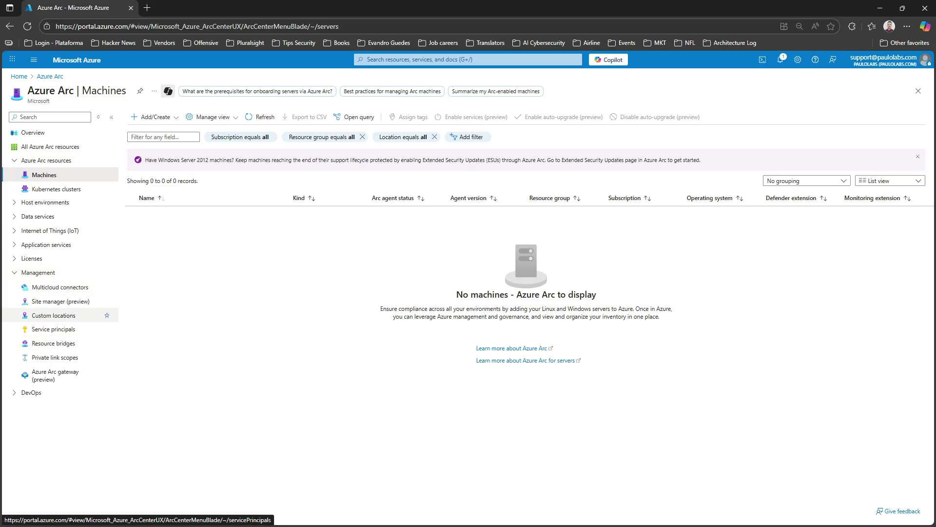
click(55, 329)
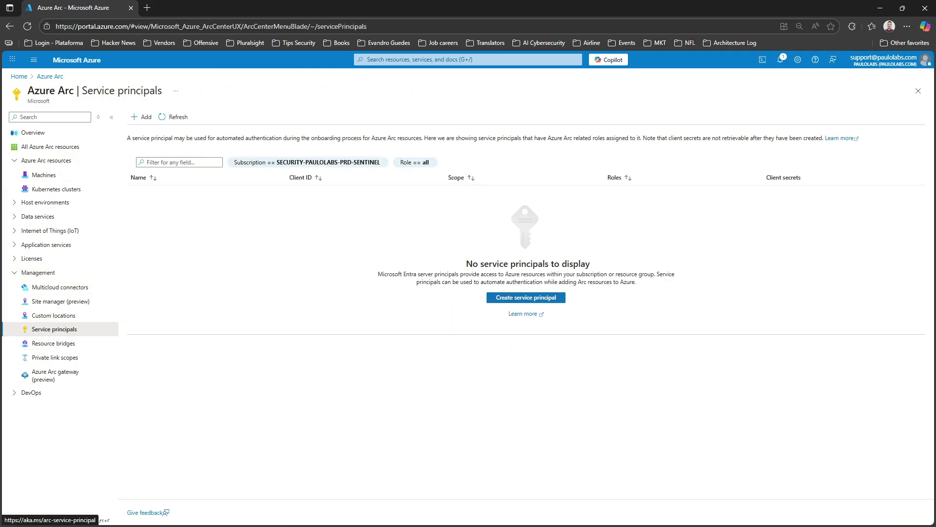
click(142, 116)
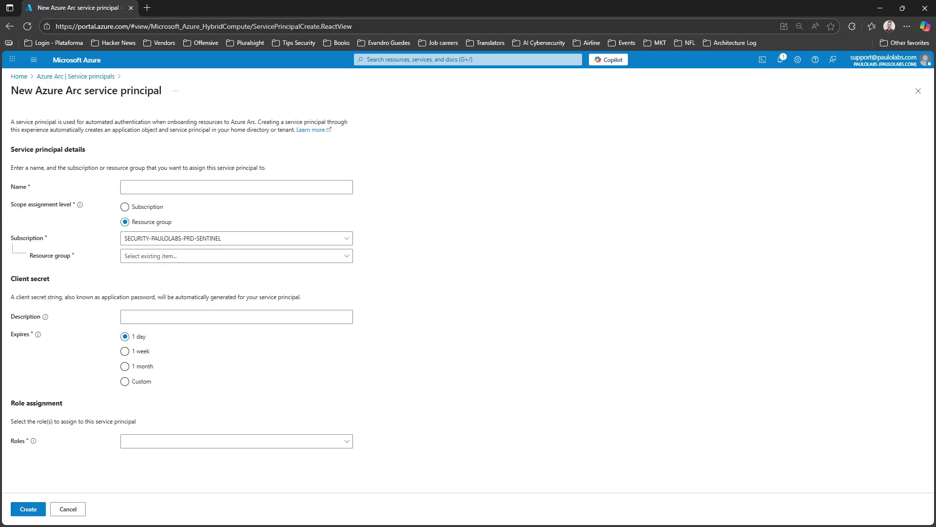
Create ONBOARDING-MACHINES-WINDOWS in RG-SENTINEL-PAULOLABS-PRD-BRA with the Azure Connected Machine Onboarding role
click(175, 187)
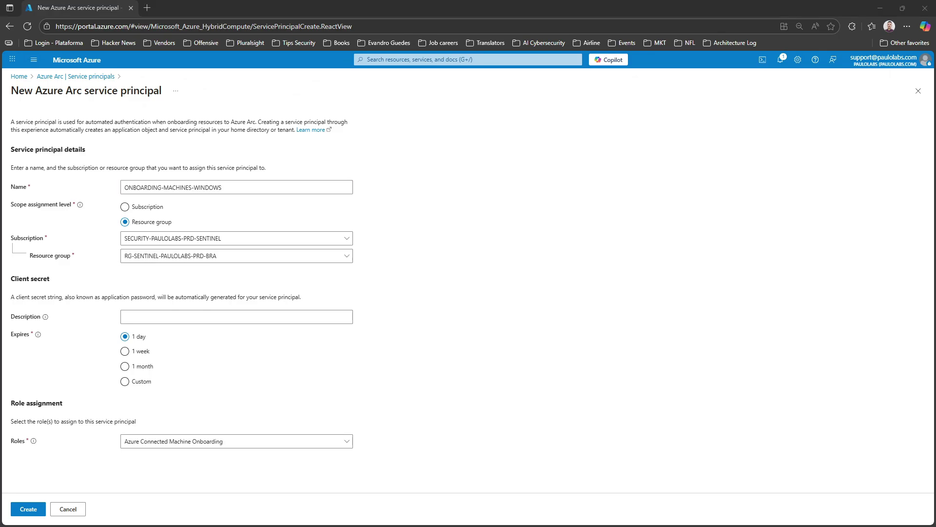
triple_click(195, 188)
click(419, 195)
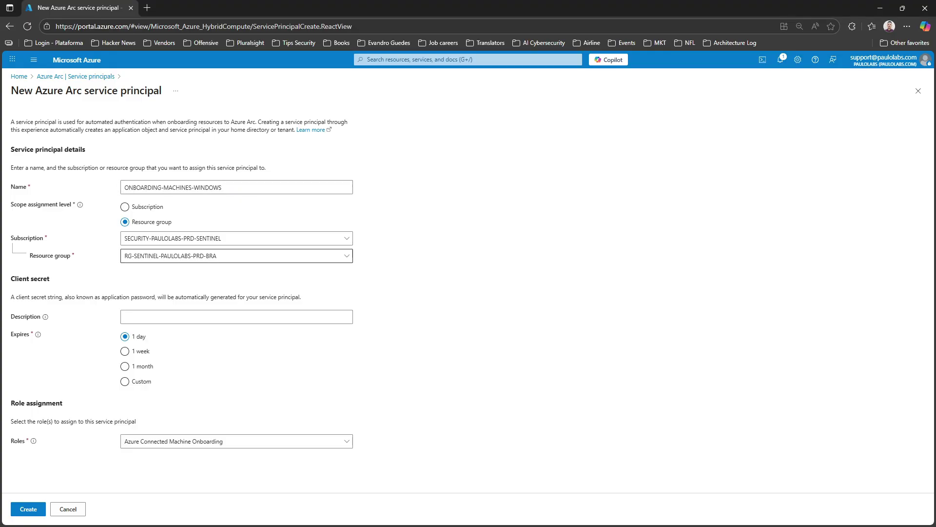
click(237, 256)
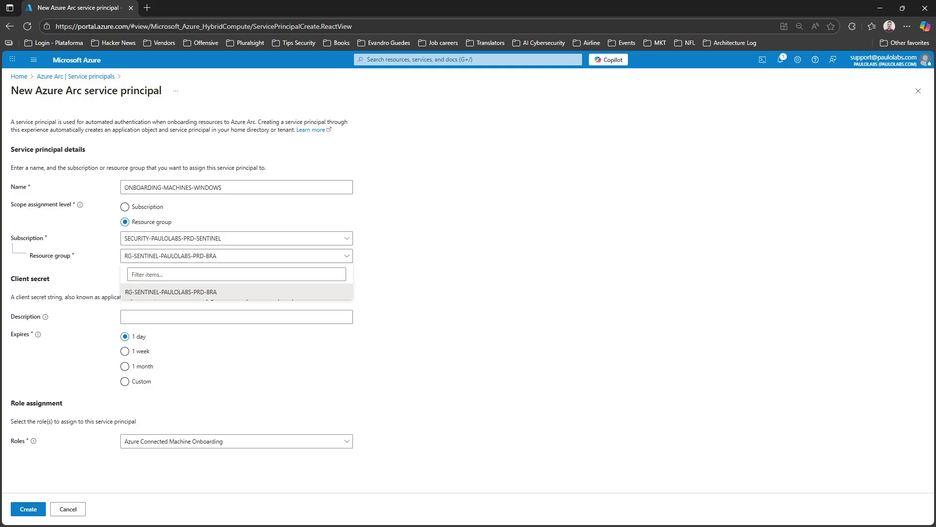
click(171, 292)
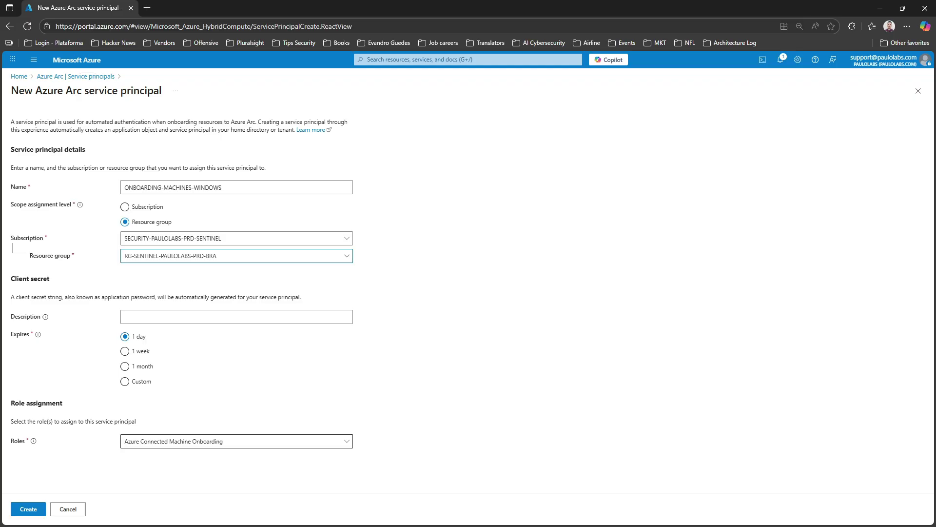
click(236, 440)
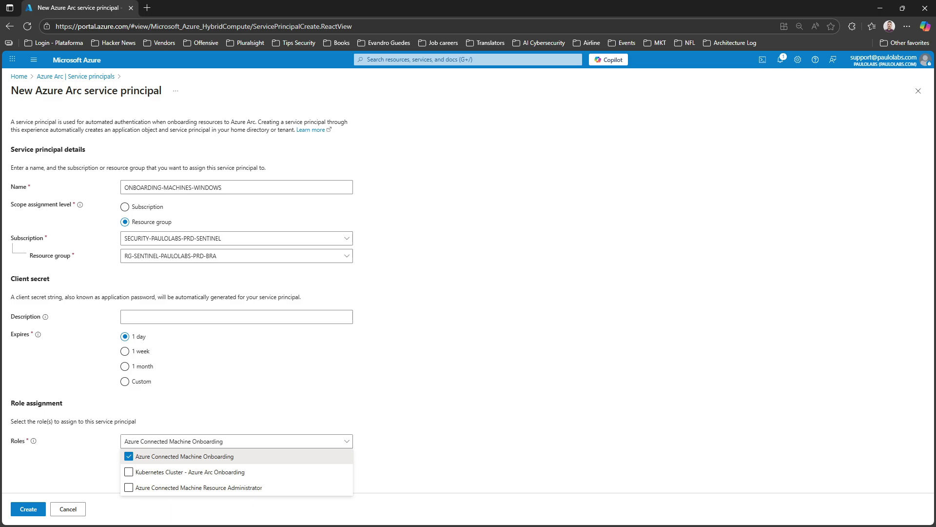
key(Escape)
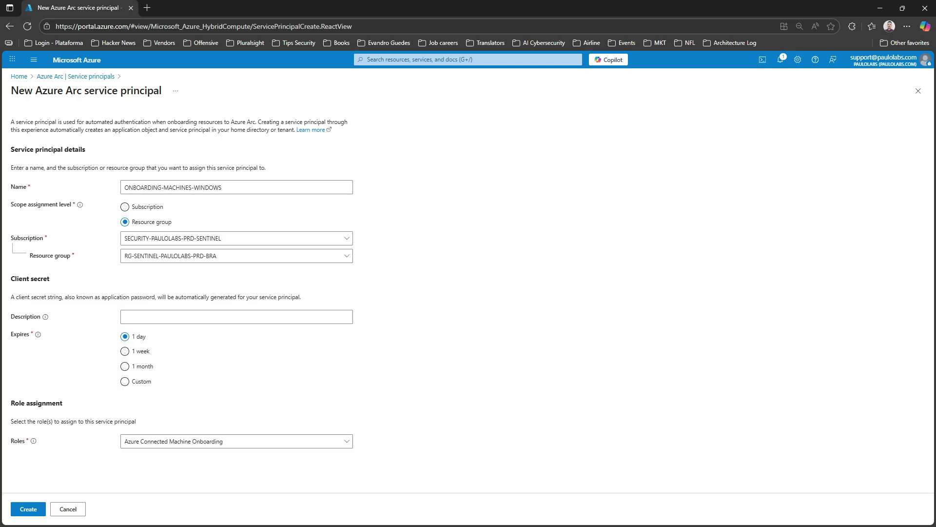
click(28, 509)
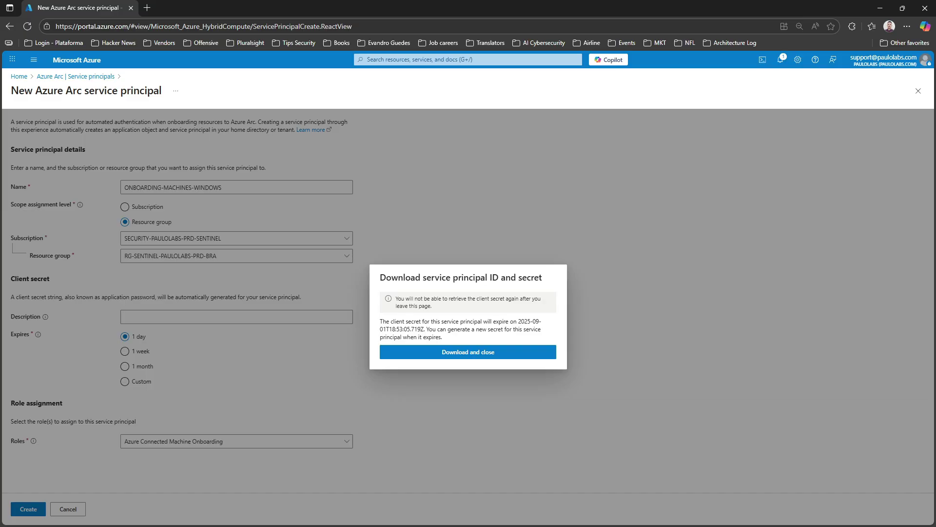
Download servicePrincipal.txt, open it, and select the client secret value on line 2
click(468, 351)
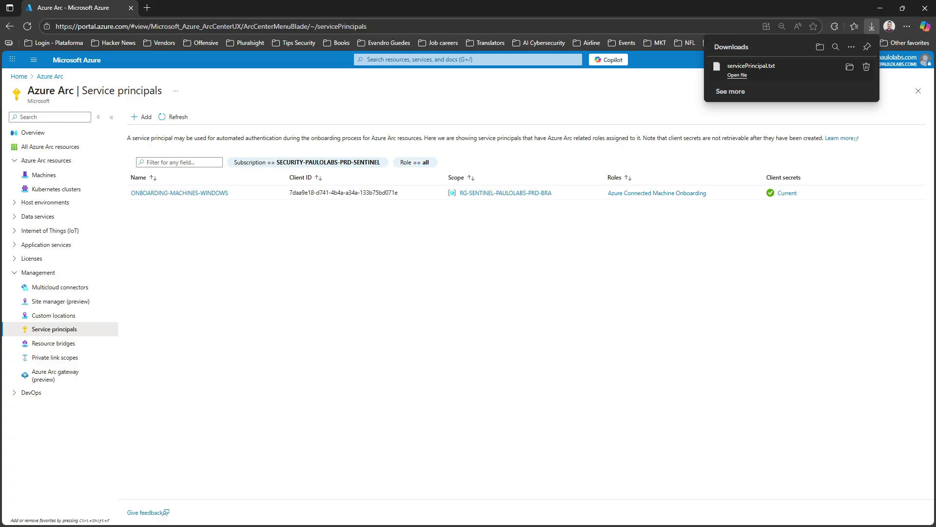
click(737, 75)
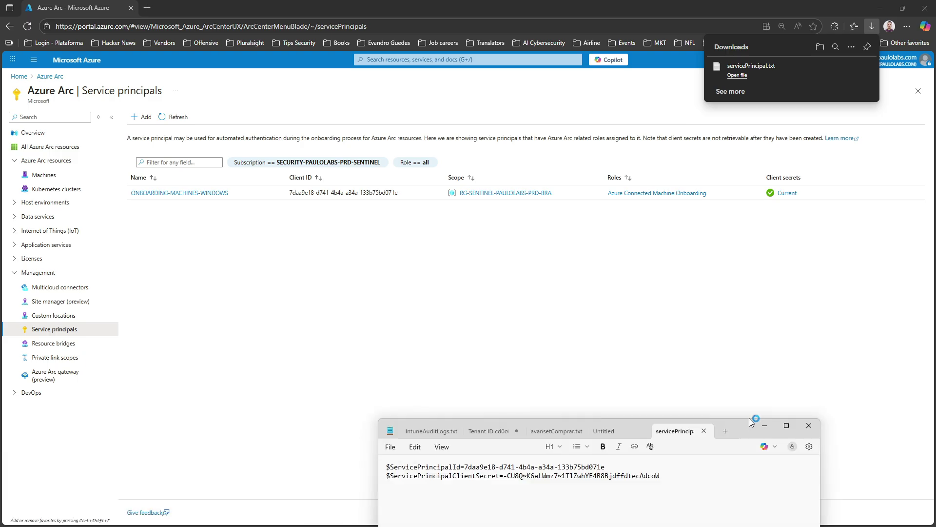
drag(747, 430, 625, 107)
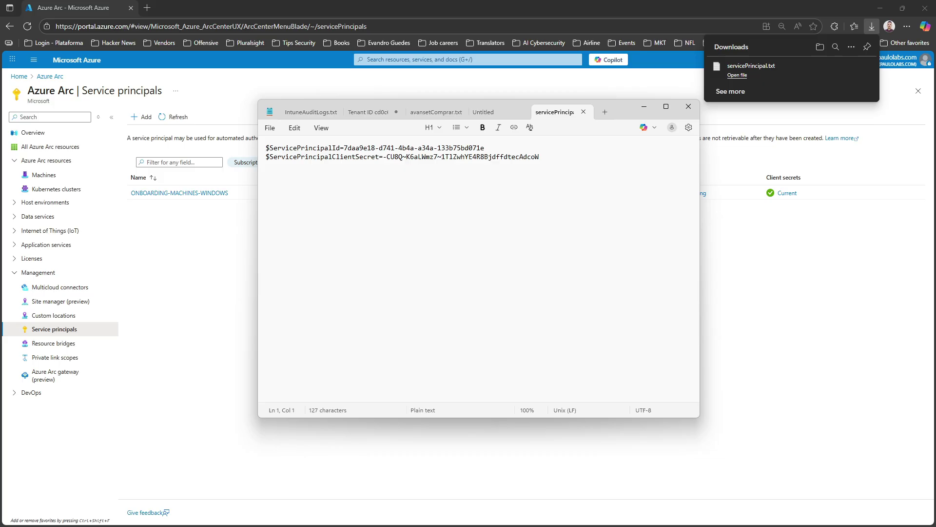
drag(540, 156, 383, 157)
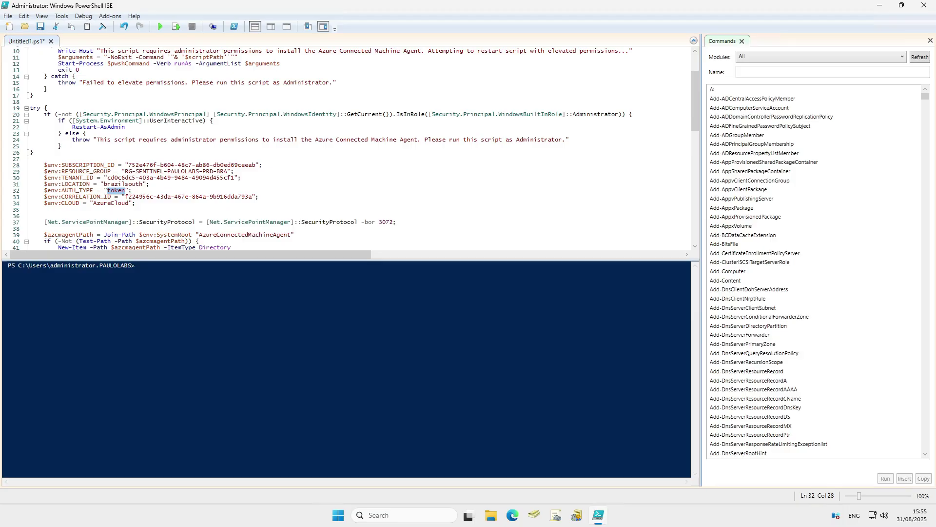
Paste the client secret over token, run the script, then copy it for the 192.168.13.3 server
key(ctrl+v)
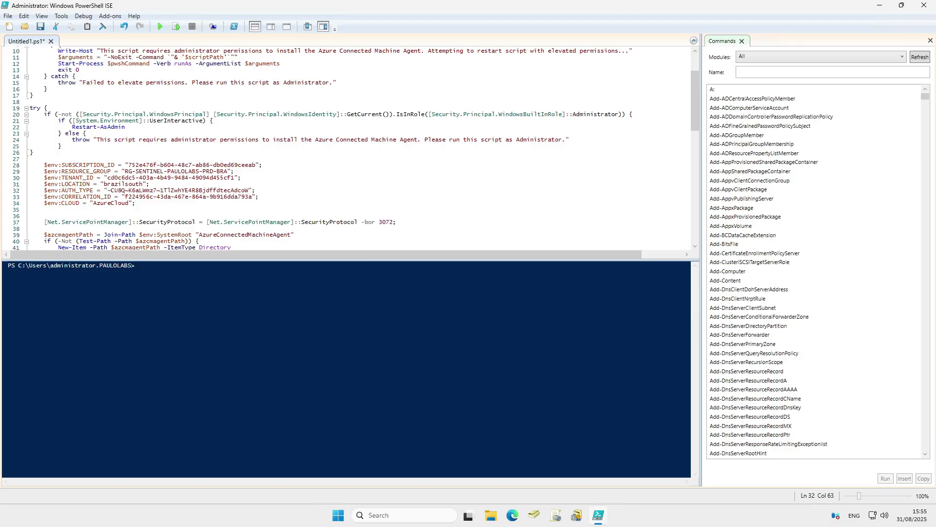
click(160, 26)
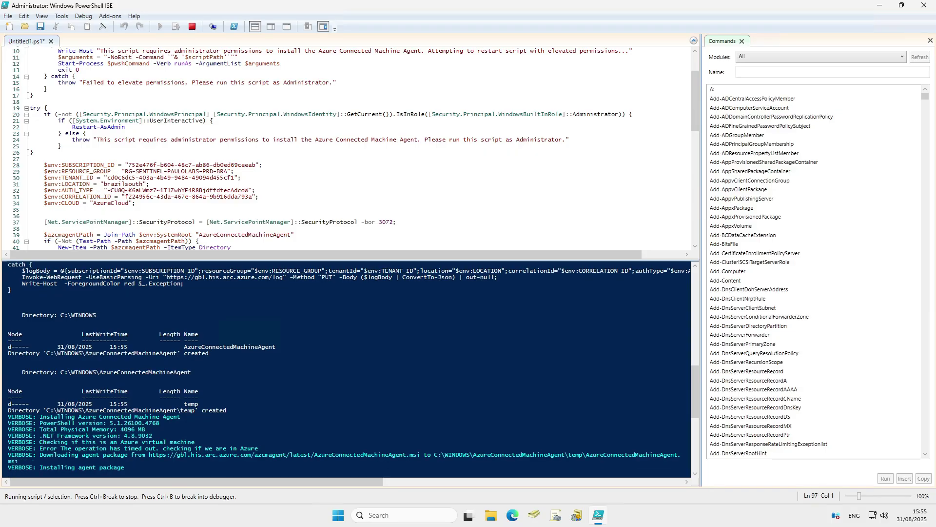
click(125, 126)
key(ctrl+a)
key(ctrl+c)
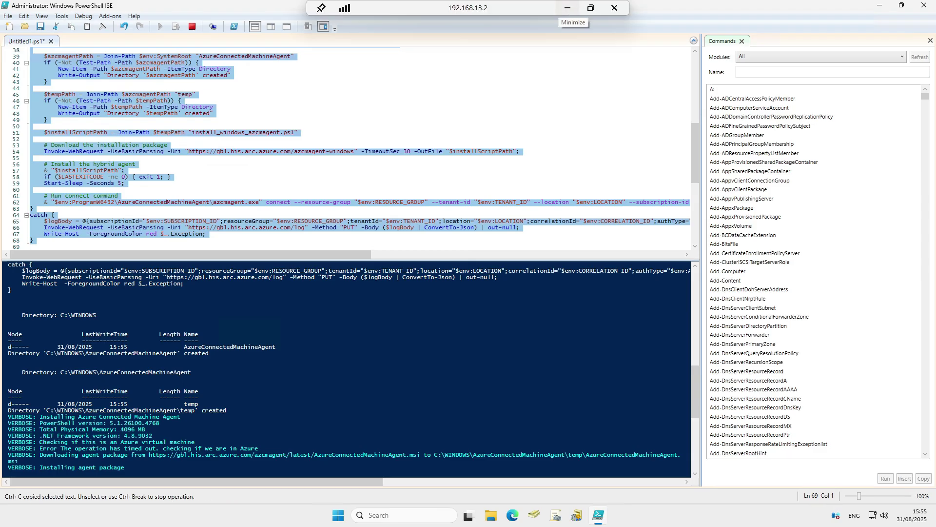
click(567, 8)
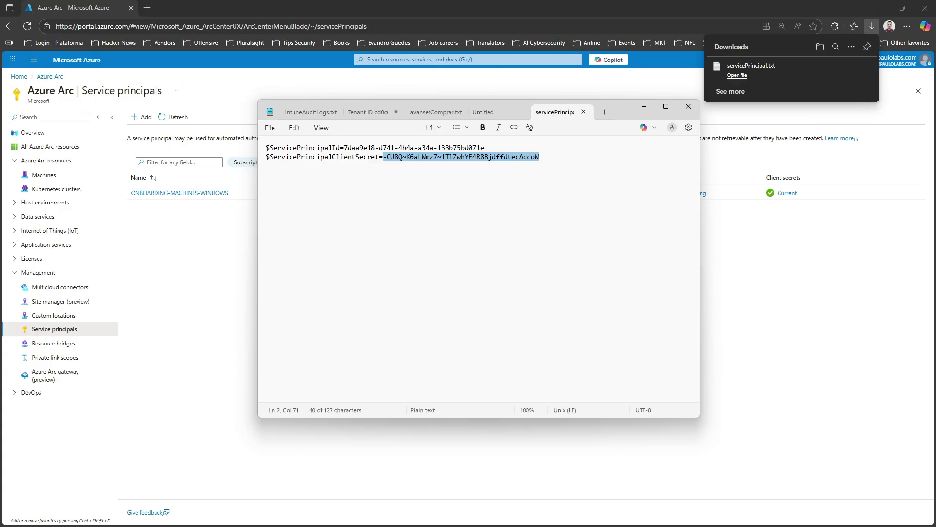
key(alt+Tab)
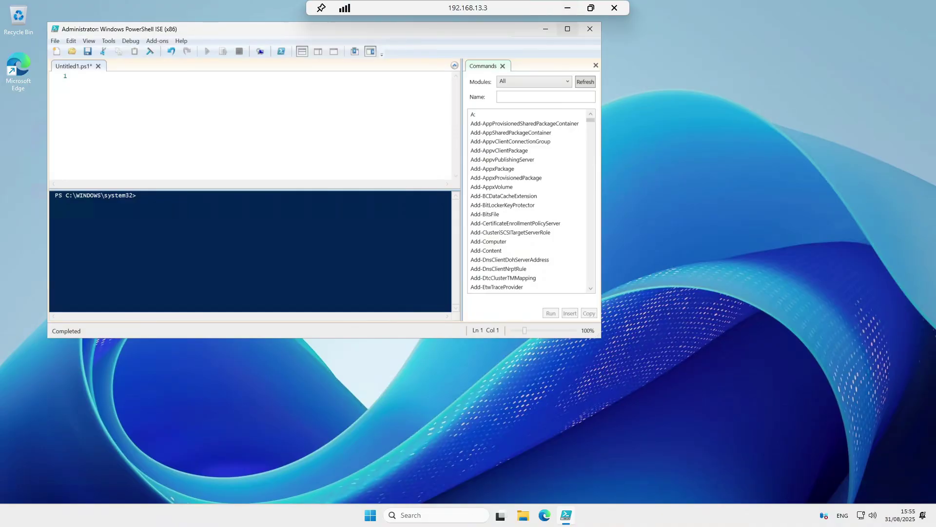
On the second server, maximize ISE, paste the script, check lines 31-33, and run it
click(567, 29)
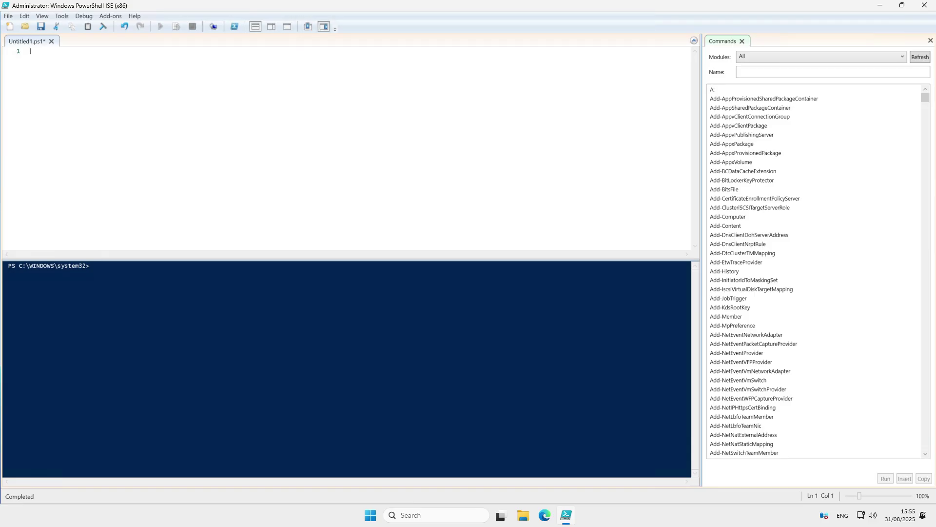
key(ctrl+v)
scroll(341, 147, up, 12)
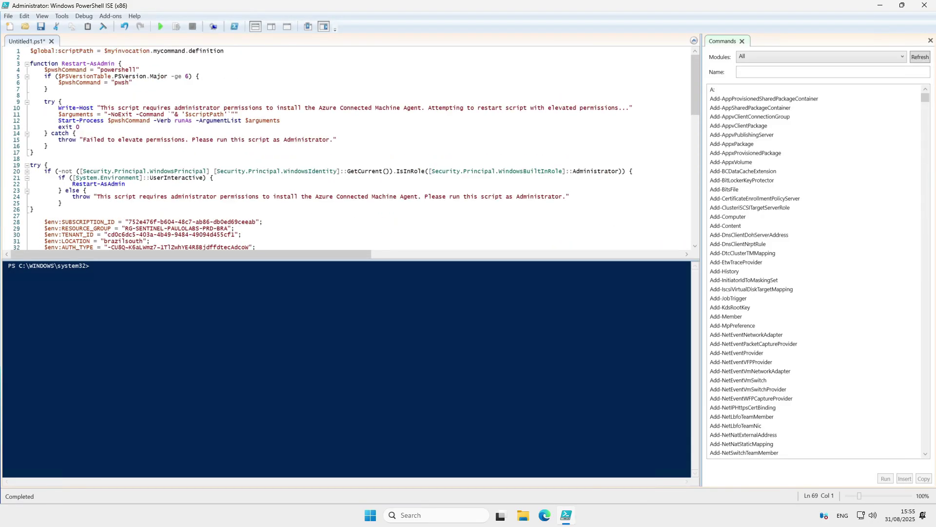
scroll(341, 147, down, 2)
drag(139, 203, 201, 215)
click(174, 210)
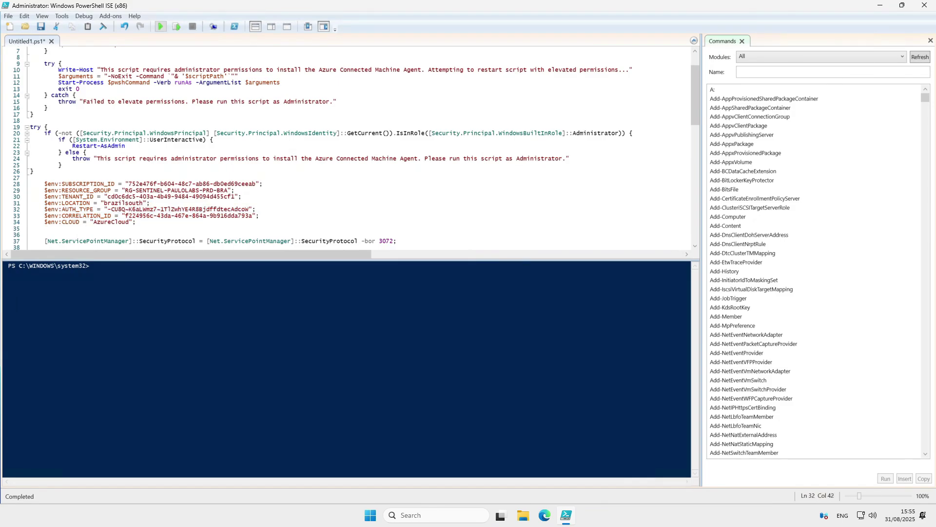
click(160, 26)
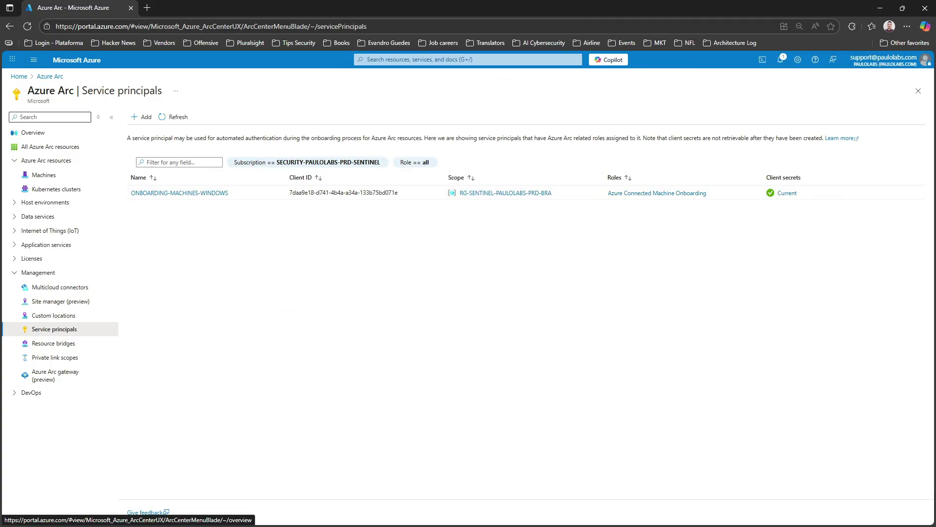
Open the Machines list in the Azure Arc navigation
click(44, 174)
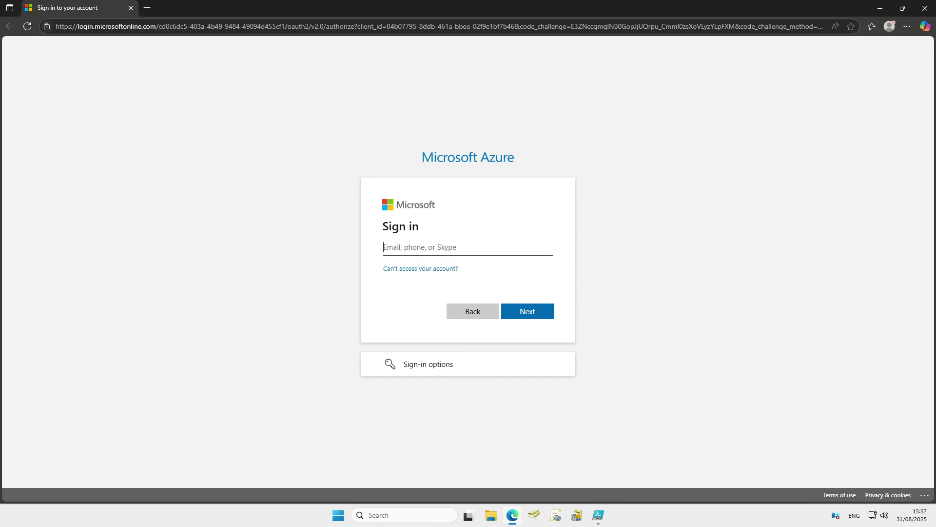
Sign in with the admin account's e-mail and password, then return to PowerShell ISE
text(SUPPORTE)
key(BackSpace)
key(BackSpace)
key(BackSpace)
key(BackSpace)
key(BackSpace)
key(BackSpace)
key(BackSpace)
key(BackSpace)
key(Return)
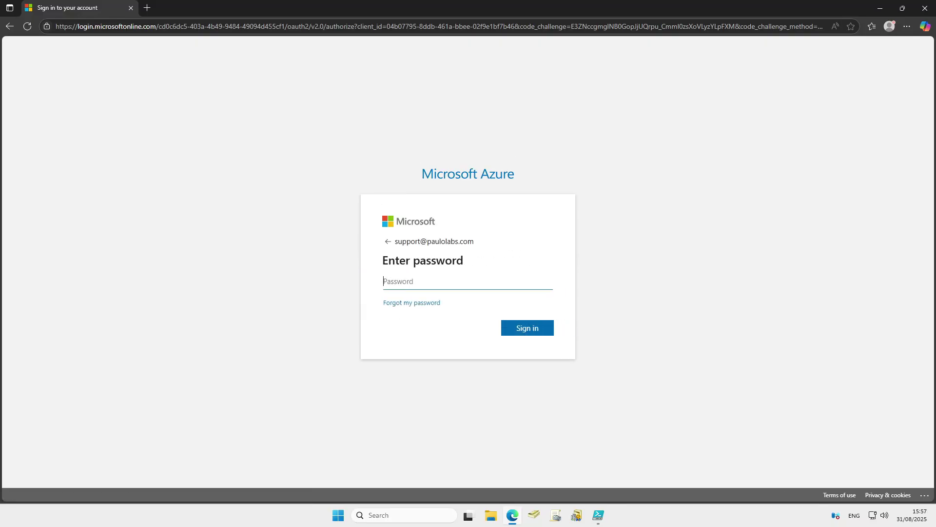
text(****************)
key(Return)
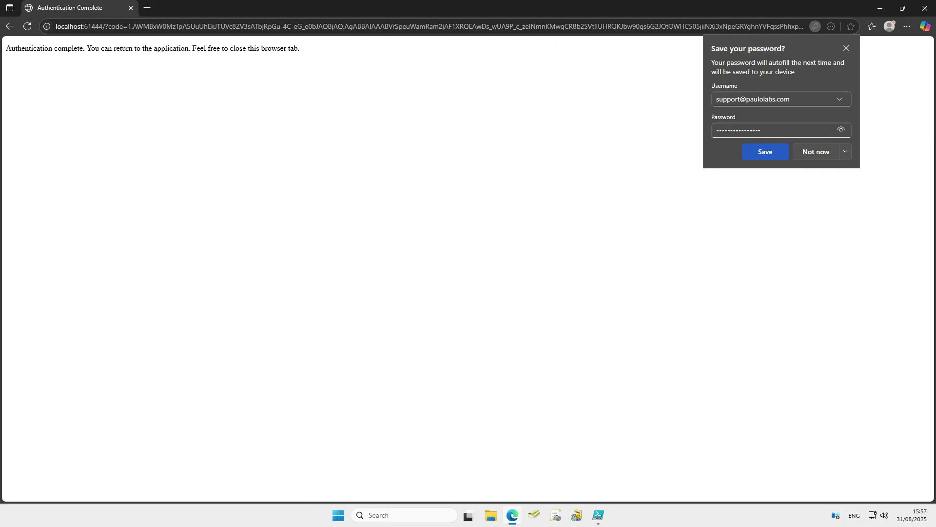
click(598, 515)
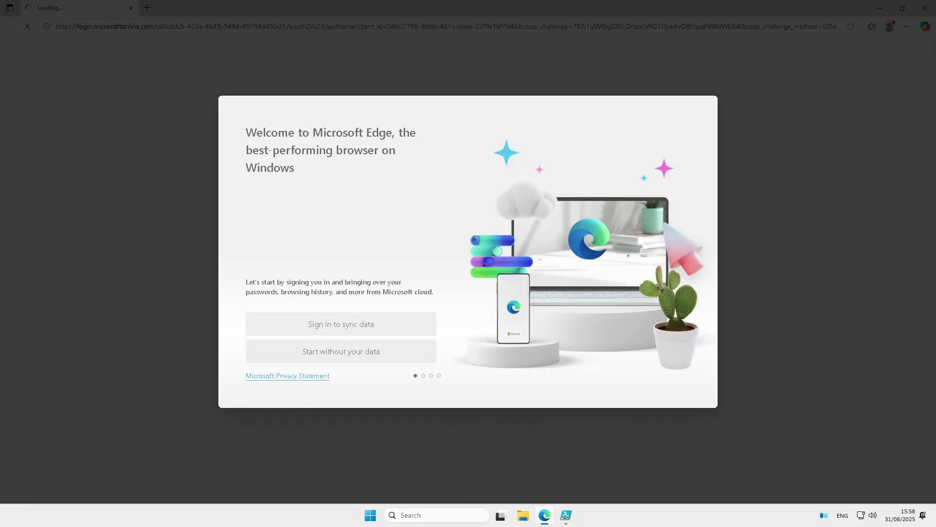
Skip Edge's first-run setup, declining data sync, browsing-data import and personalised experiences
click(344, 351)
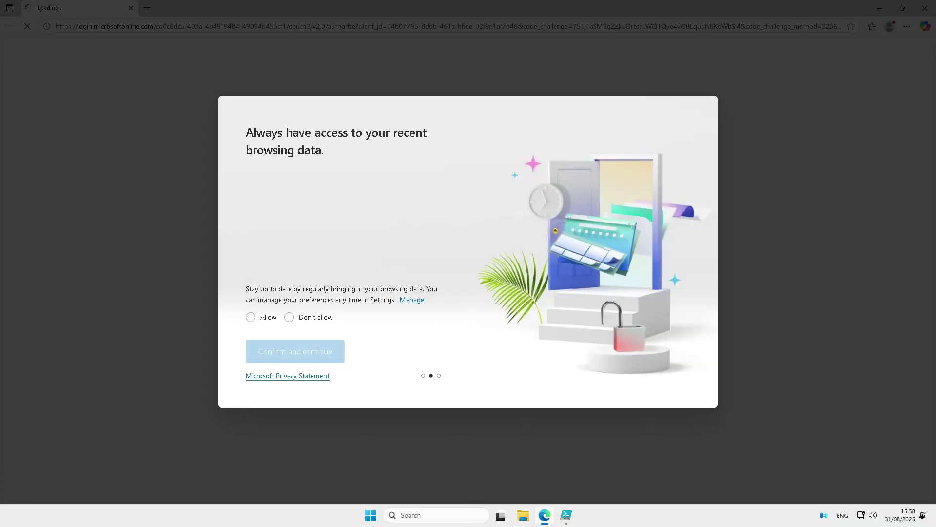
click(289, 317)
click(295, 351)
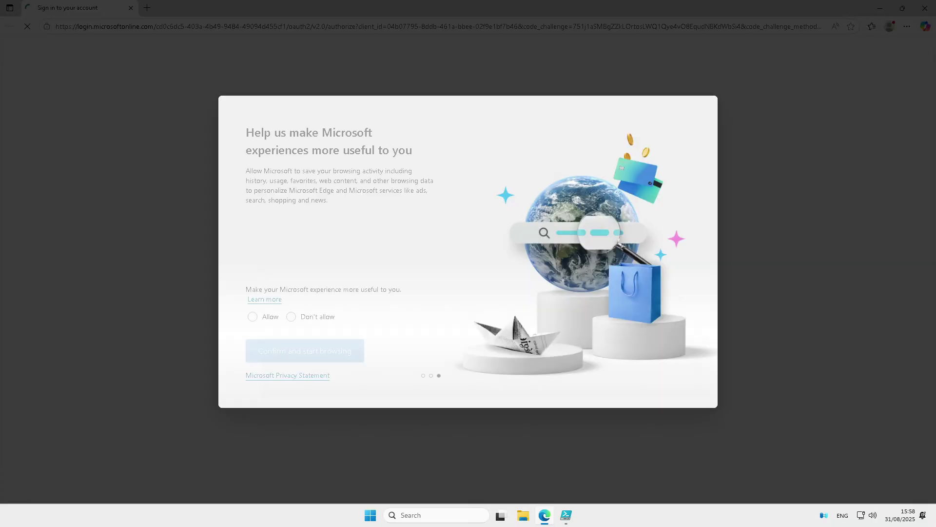
click(291, 317)
click(305, 351)
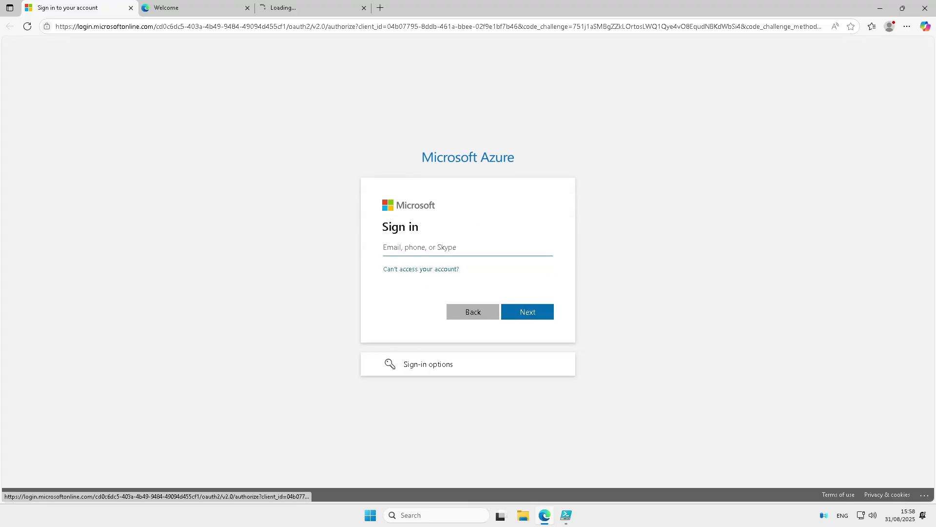
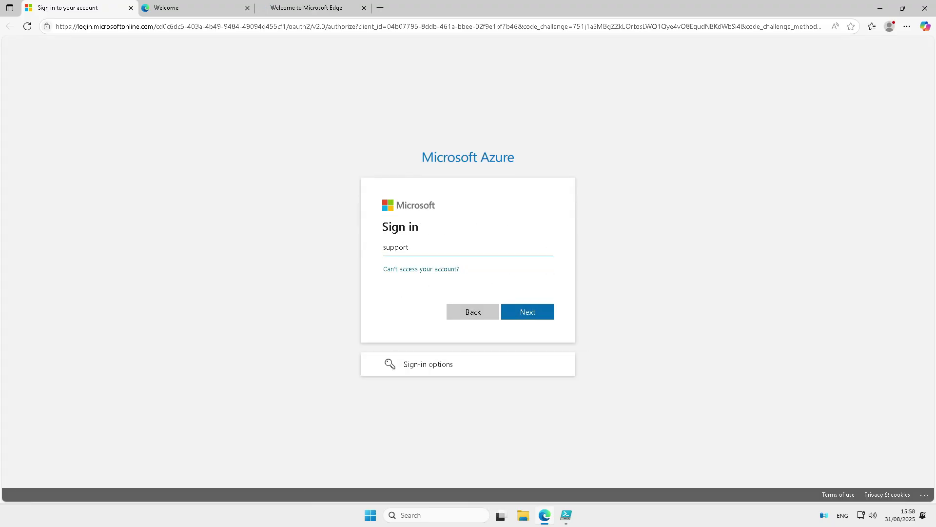
Sign in to Azure with the account e-mail and password, declining to save the password in Edge
key(Return)
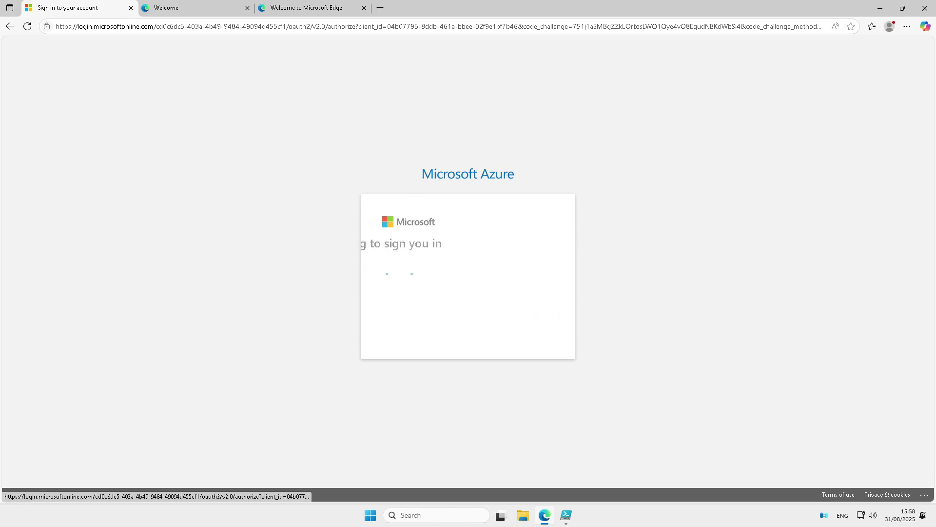
text(••••••)
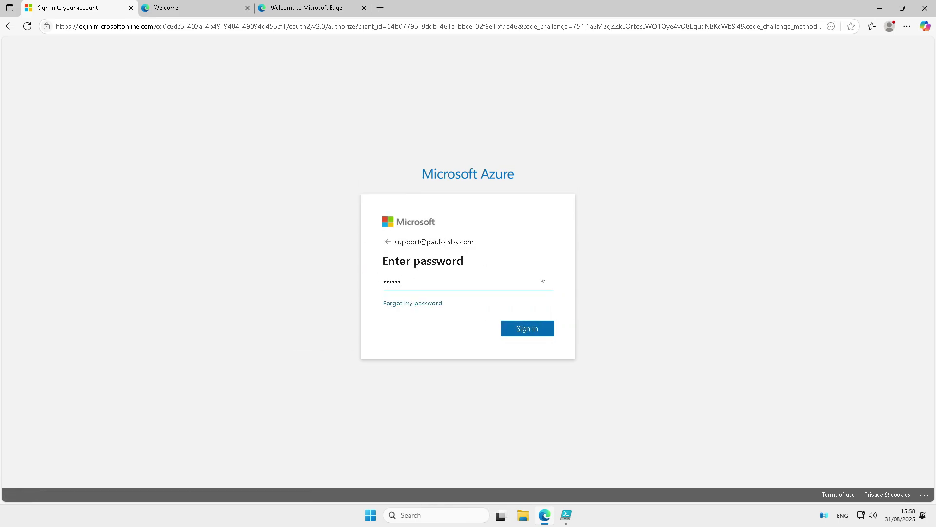
text(•••••••••)
key(Return)
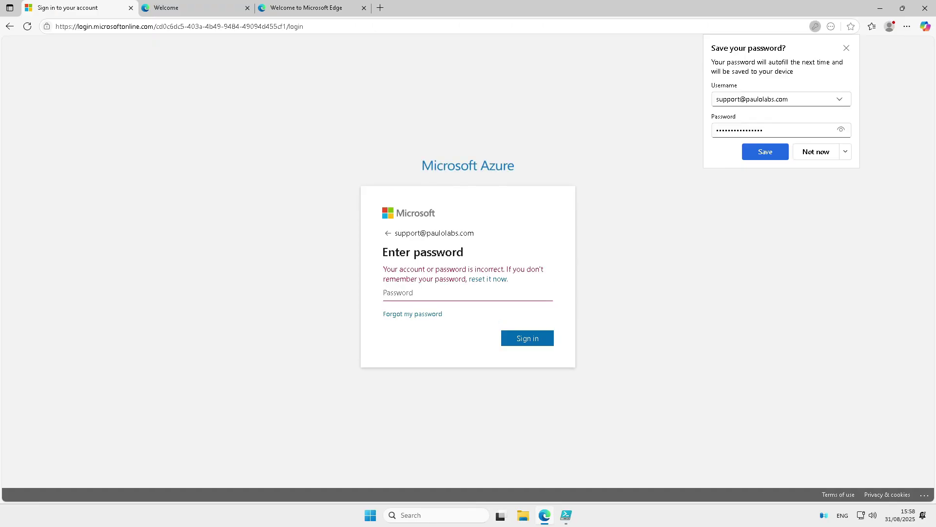
text(••••••••)
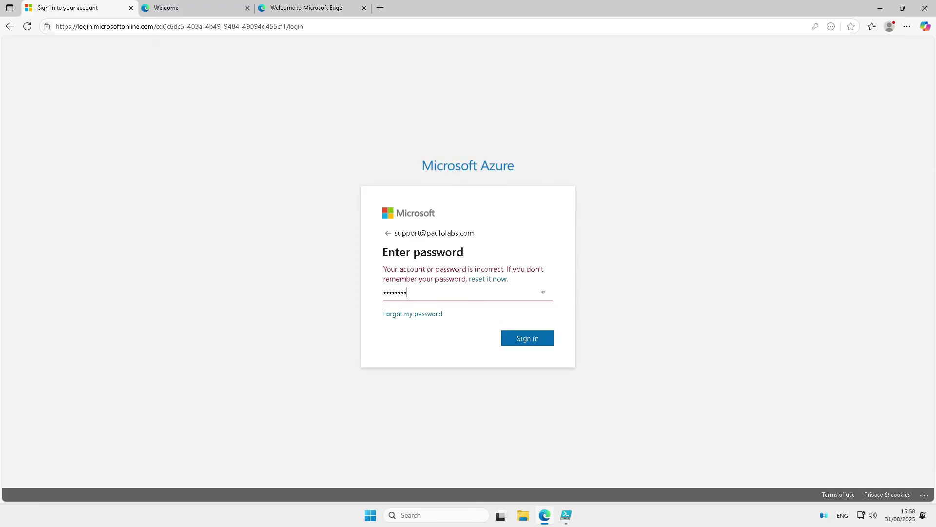
text(•••••••)
key(Return)
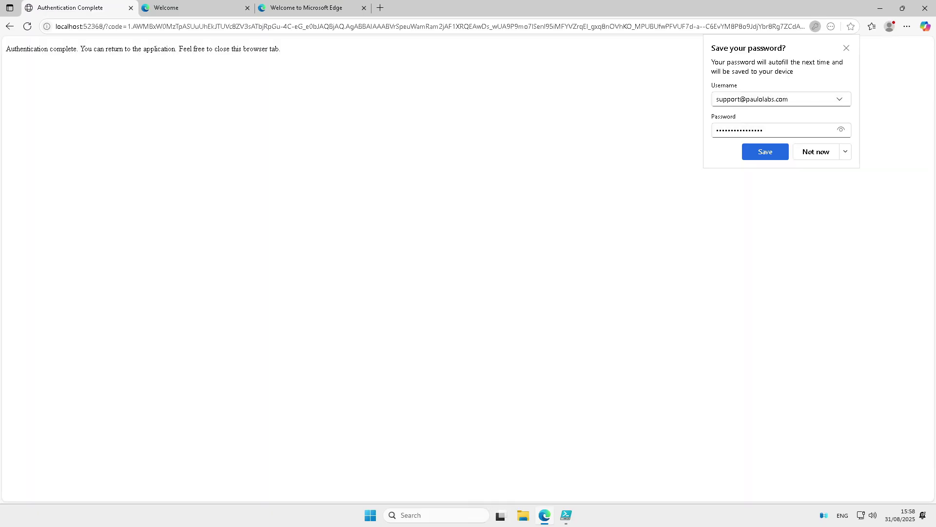
click(815, 151)
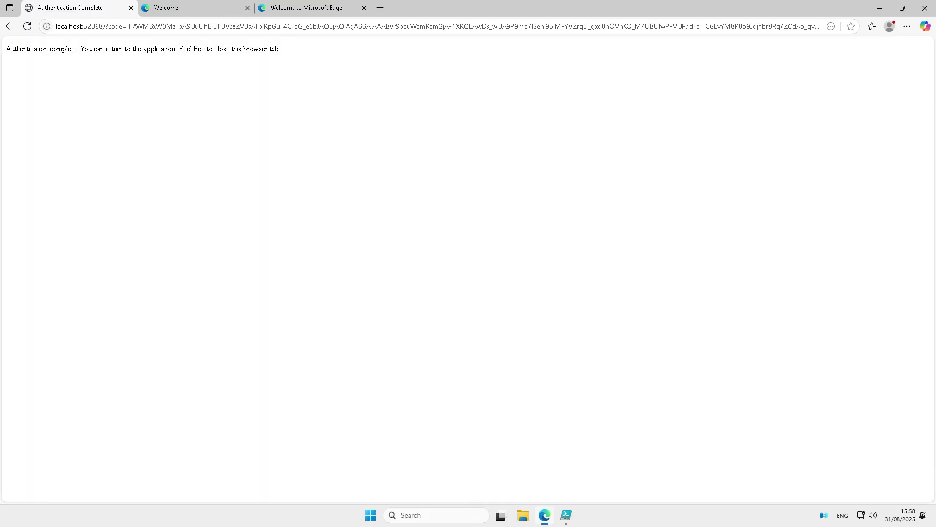
click(565, 515)
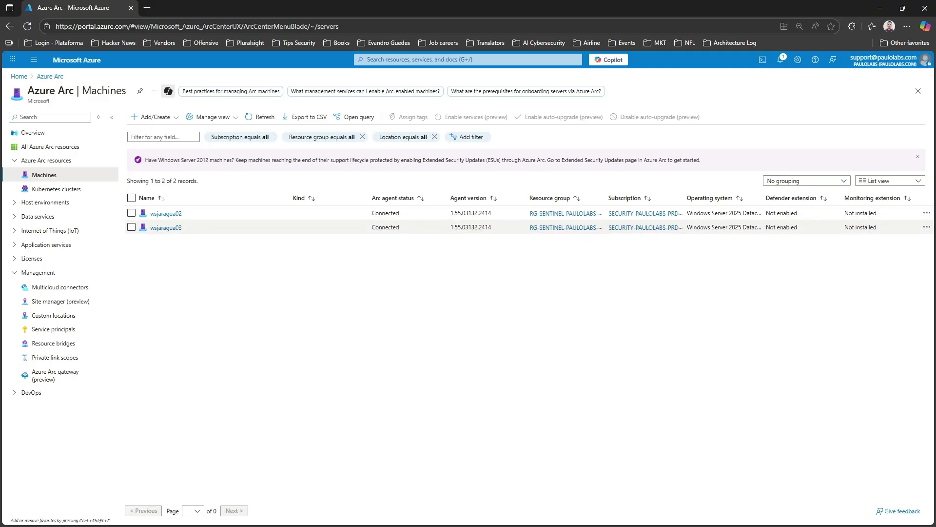
Open wsjaragua02's Extensions page from its Settings menu in Azure Arc Machines
click(166, 213)
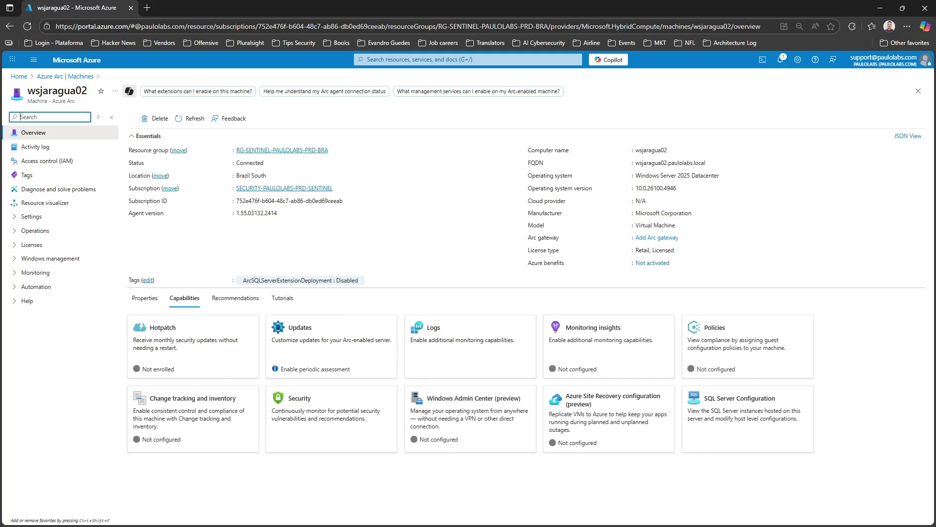
click(32, 216)
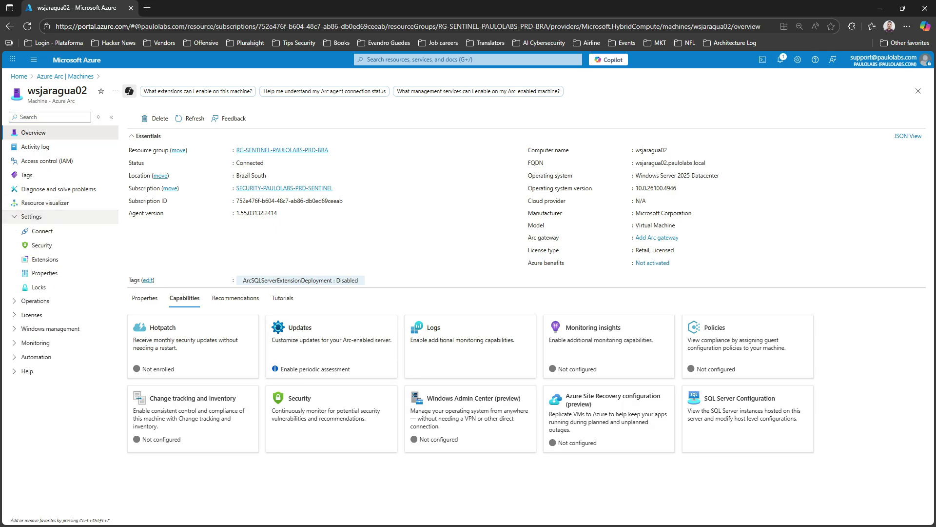
click(45, 259)
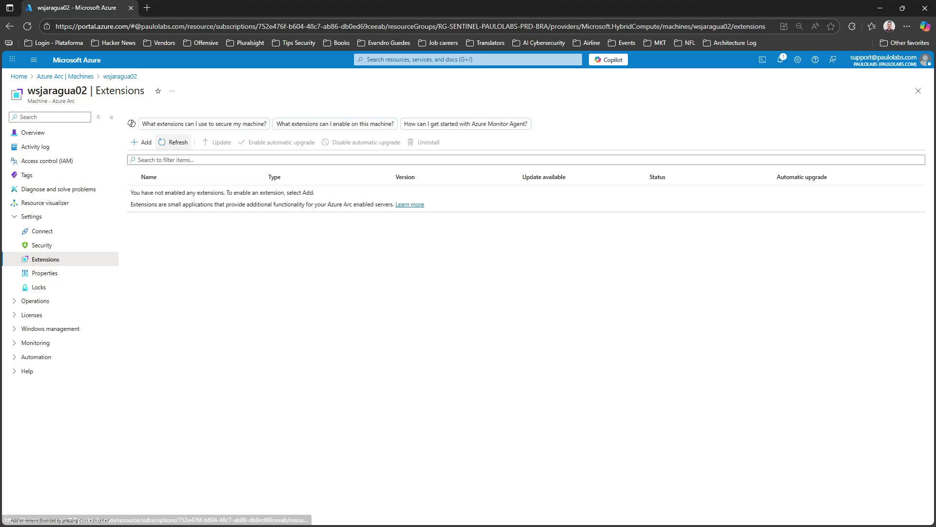
Deploy the Azure Monitor Agent for Windows extension to wsjaragua02 through Review + create
click(141, 143)
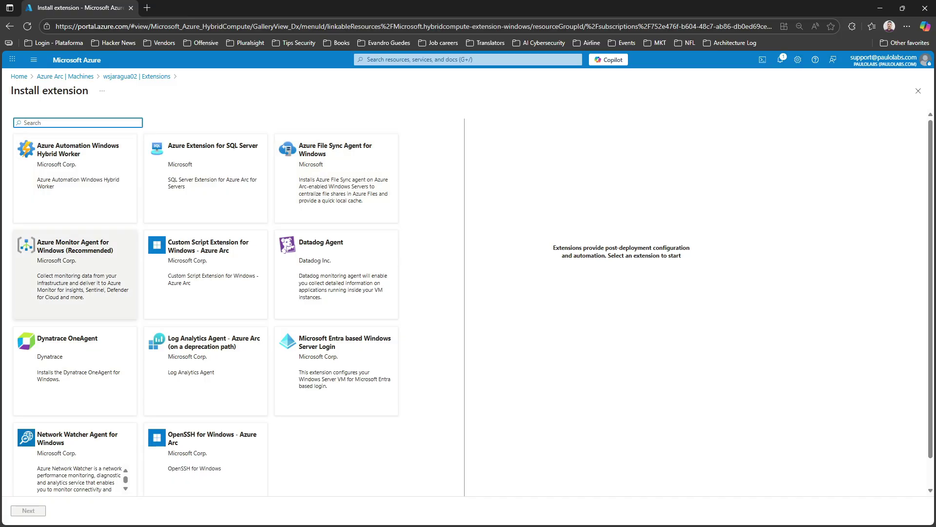
click(75, 273)
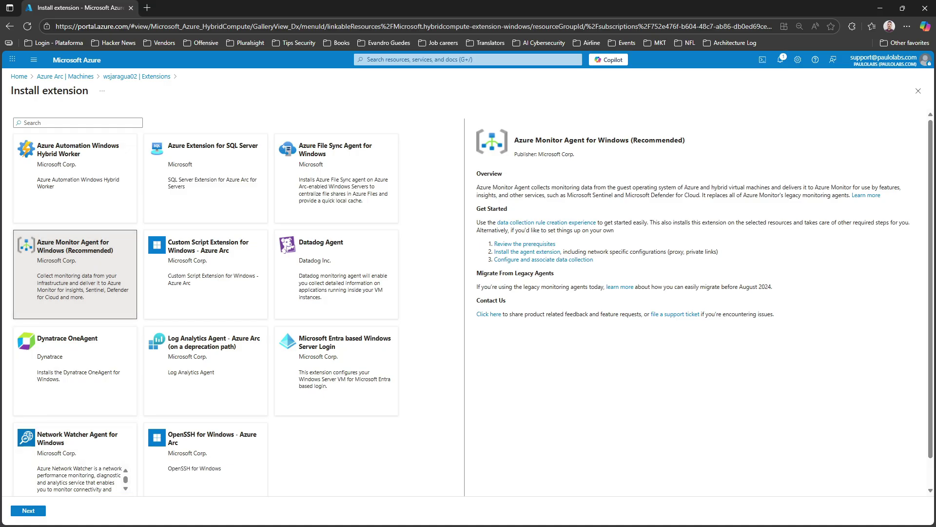
click(28, 510)
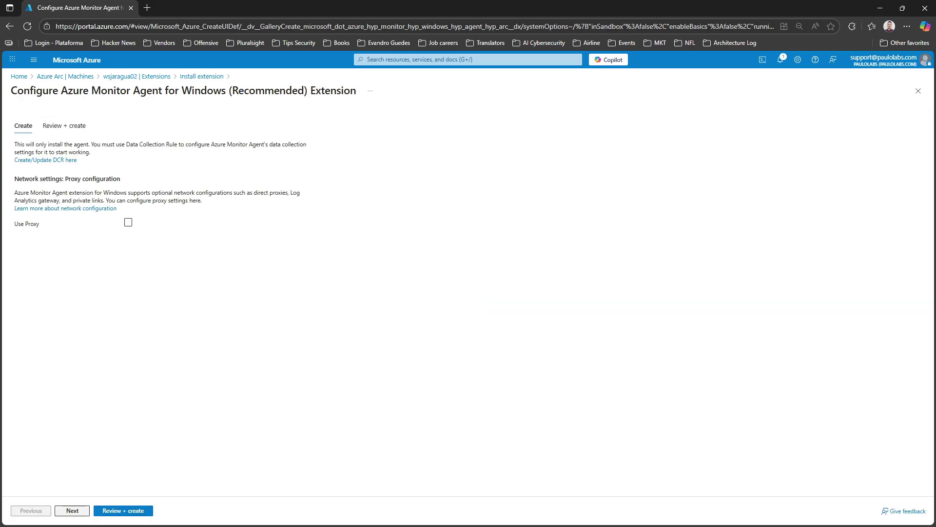
click(73, 510)
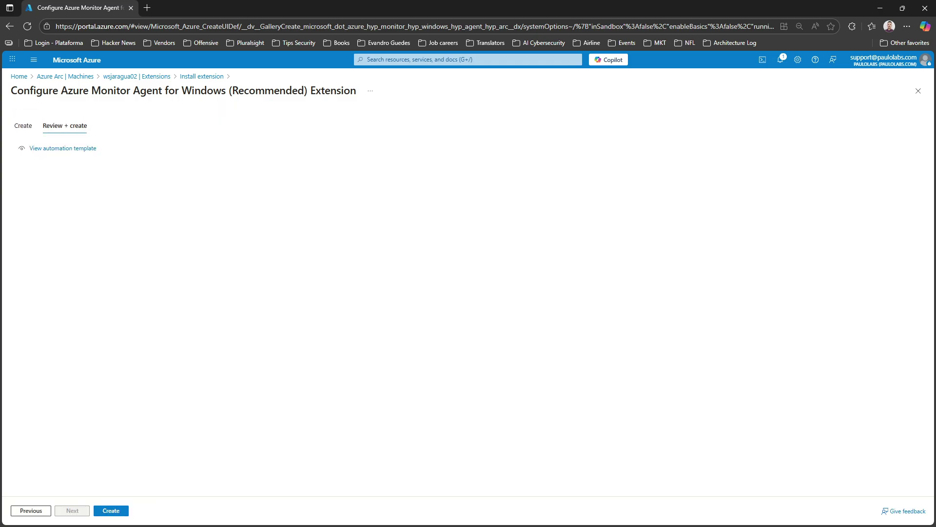
click(111, 510)
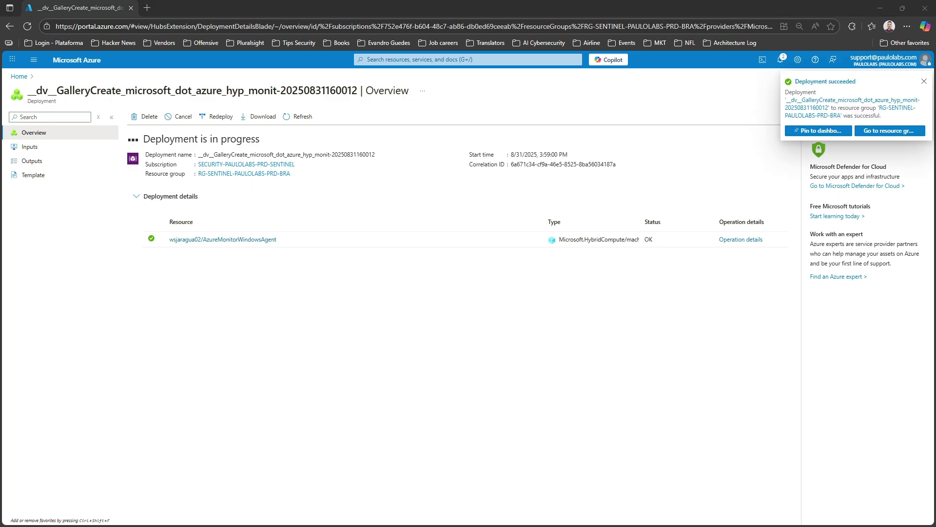
From Home, go to Azure Arc Machines and open wsjaragua03's Extensions page
click(77, 60)
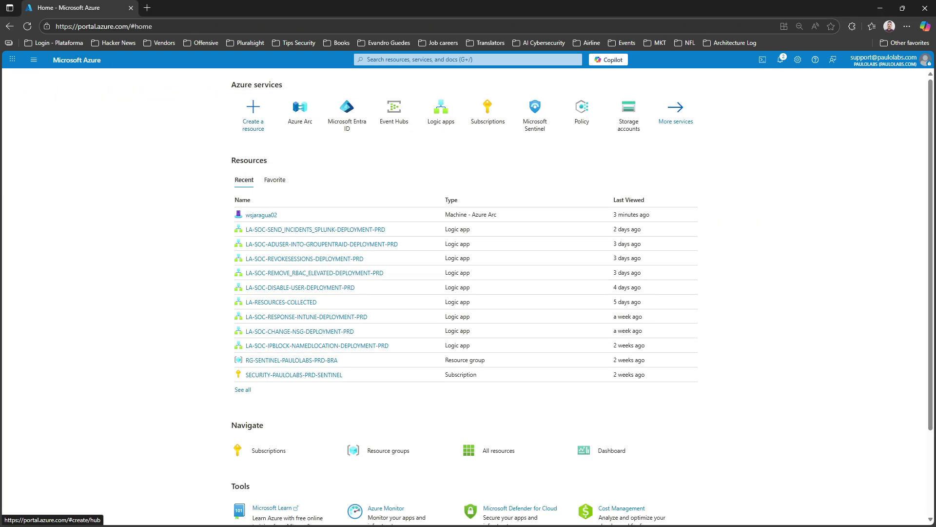
click(299, 110)
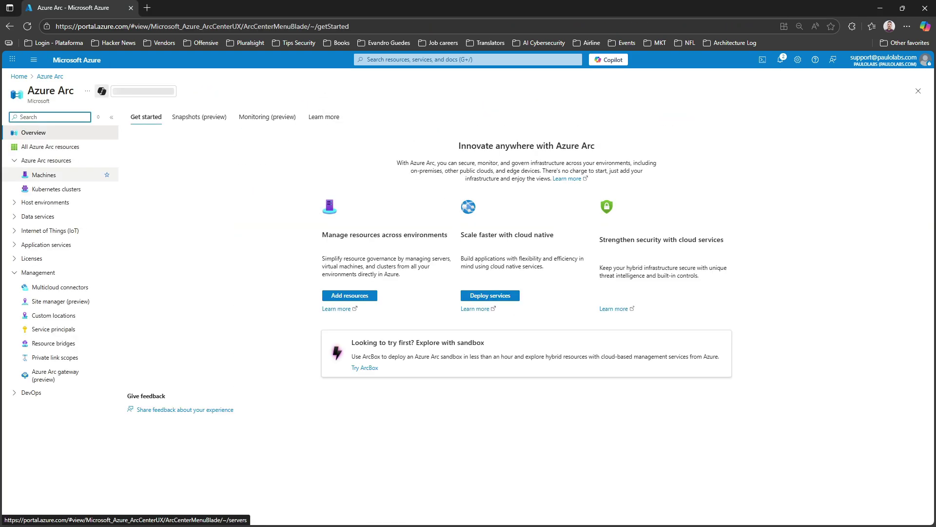
click(44, 175)
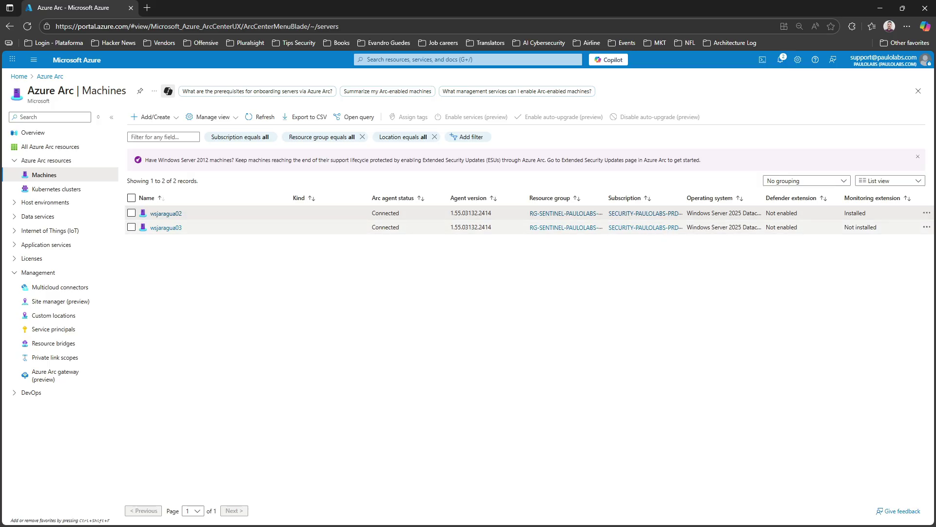
click(166, 228)
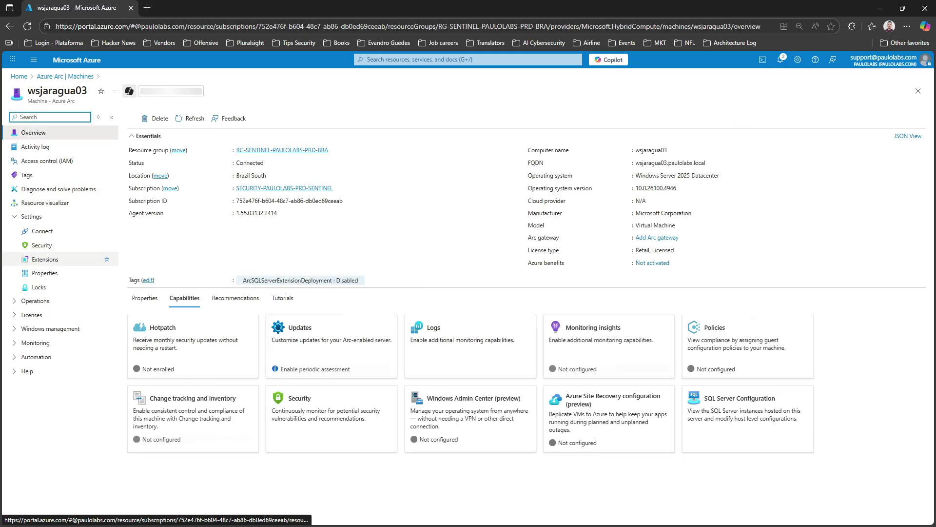
click(46, 259)
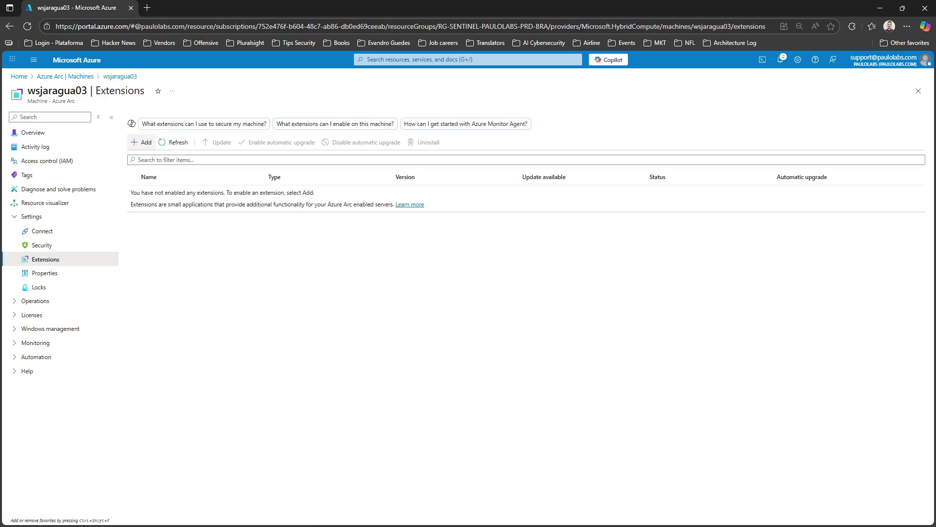
Deploy the Azure Monitor Agent for Windows extension to wsjaragua03 and return to the home page
click(143, 142)
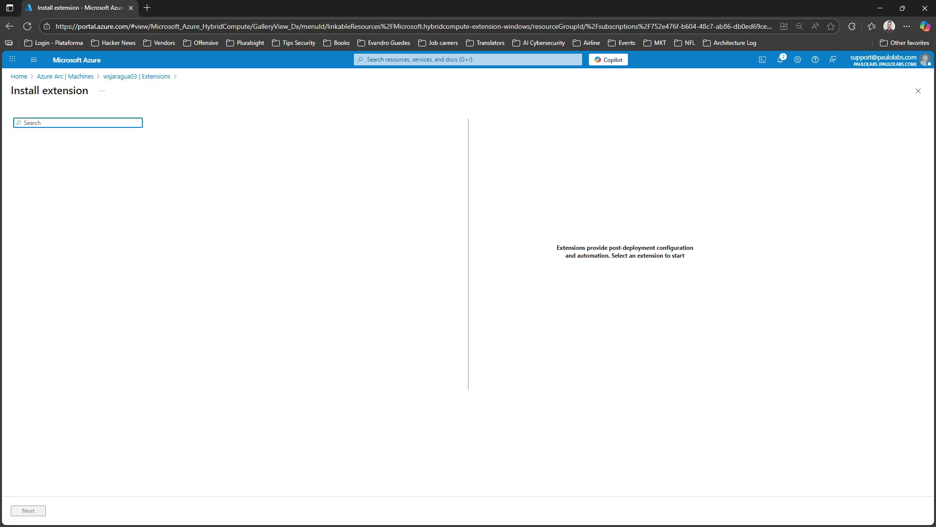
click(74, 280)
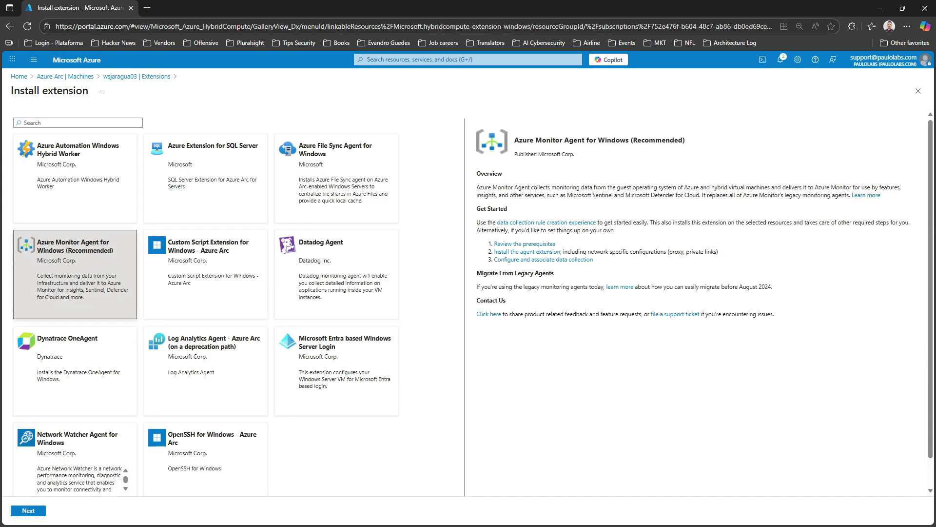
click(29, 510)
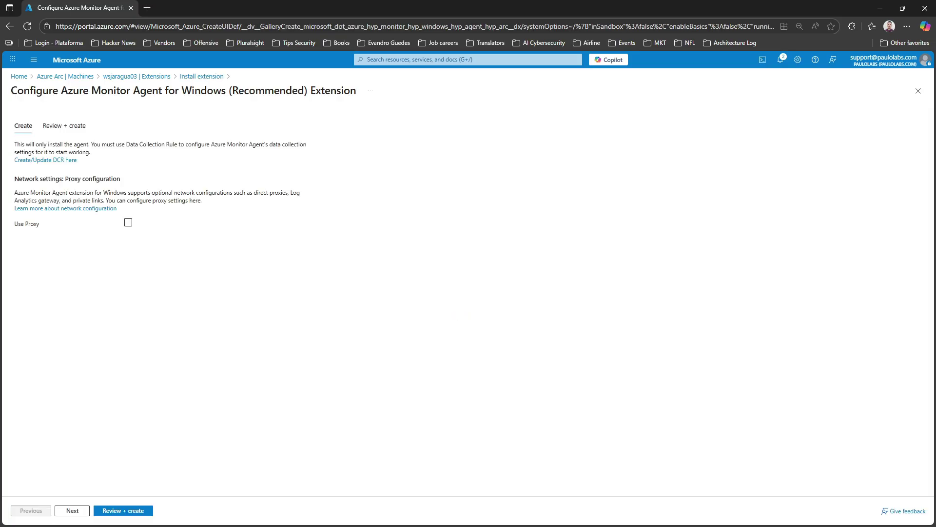
click(72, 510)
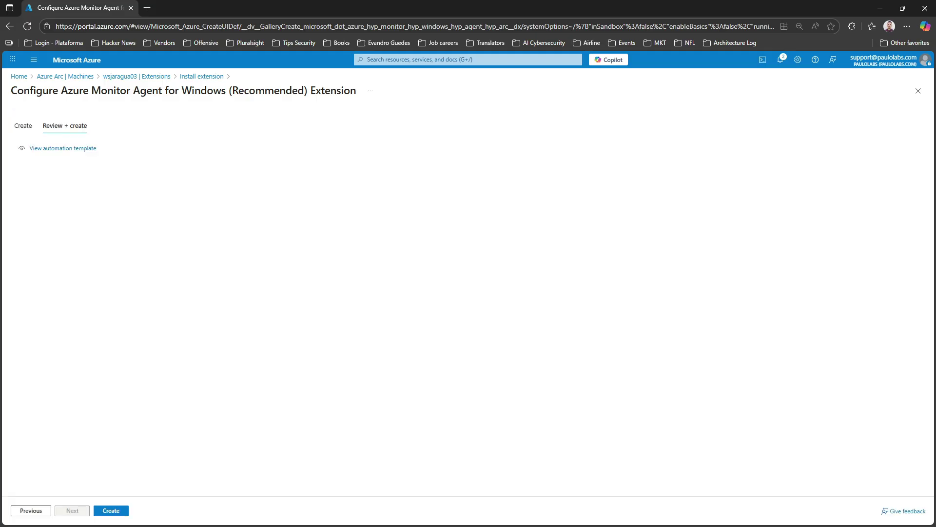
click(111, 511)
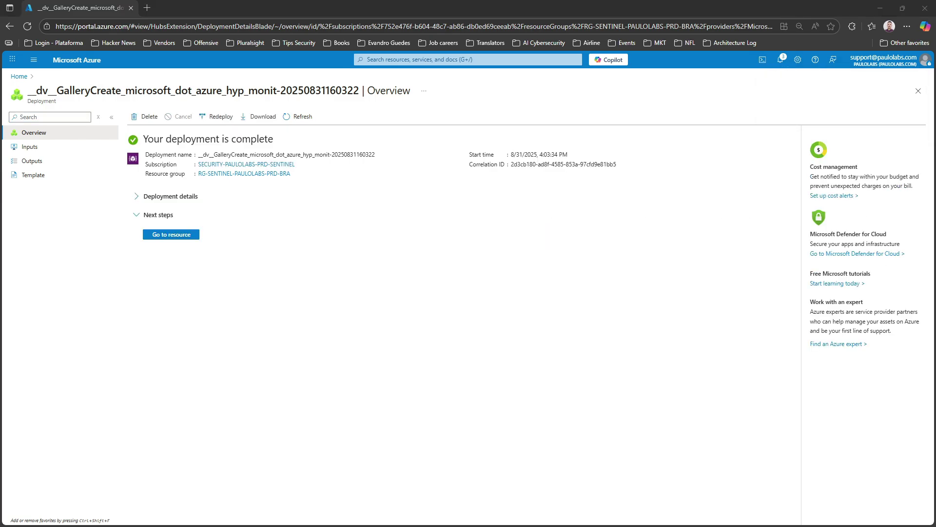
click(76, 60)
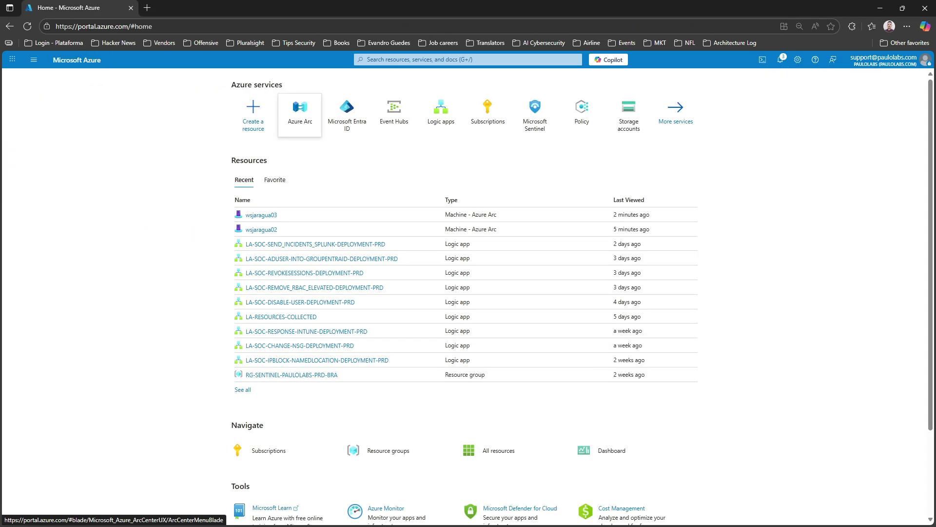
Check the Arc machines list, then open the LAW-SENTINEL-PAULOLABS-PRD-BRA workspace in Microsoft Sentinel
click(300, 114)
click(44, 174)
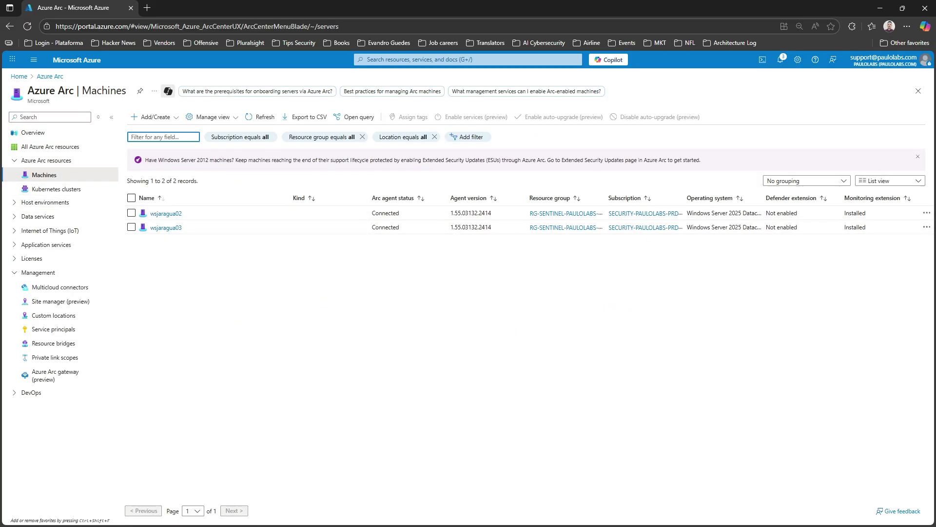
click(19, 76)
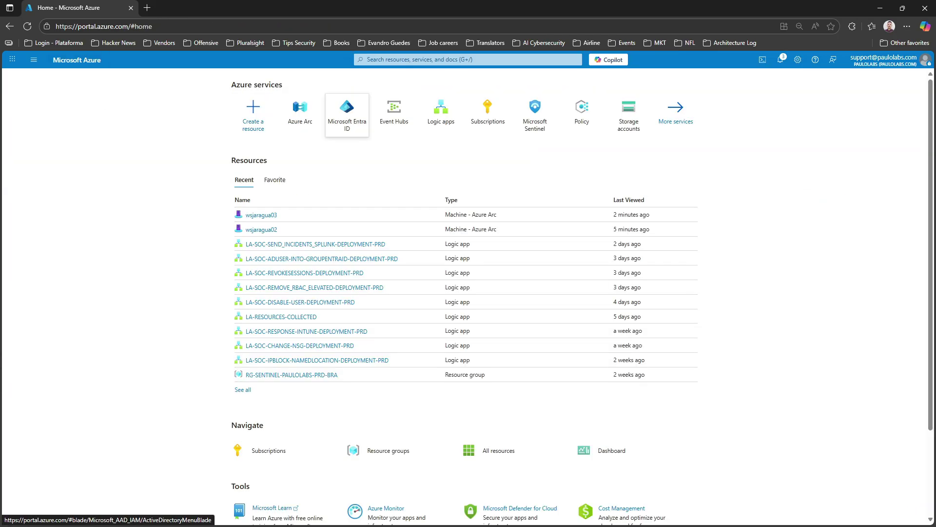
click(535, 113)
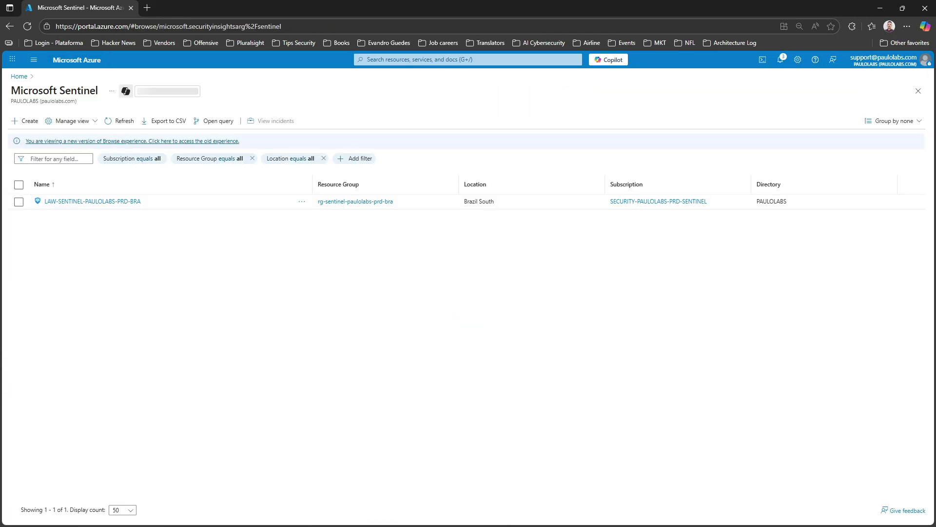
click(93, 201)
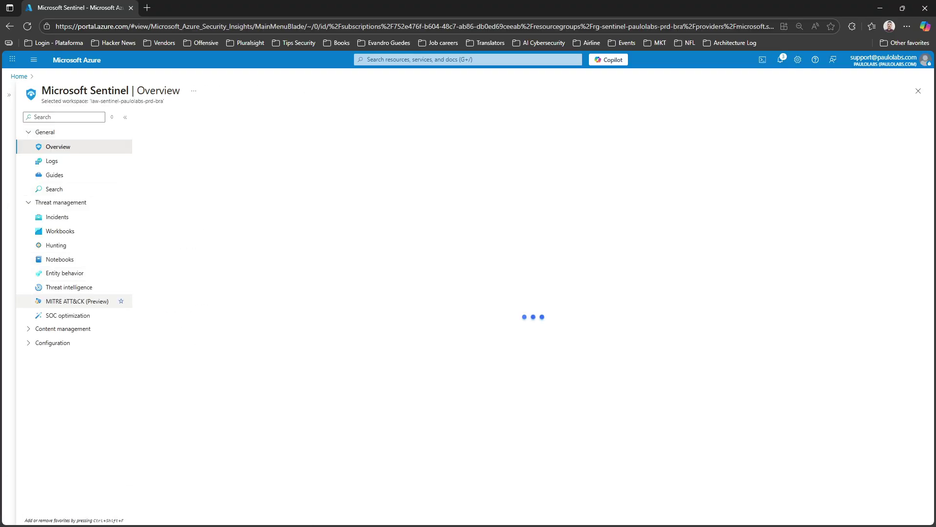
Go to the workspace's Data connectors and open the Content hub to search for more connectors
click(53, 287)
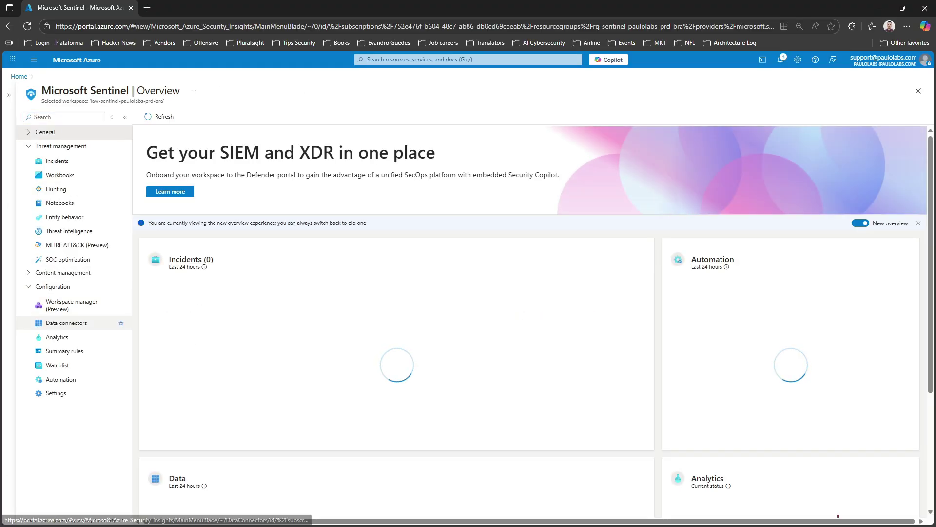
click(66, 323)
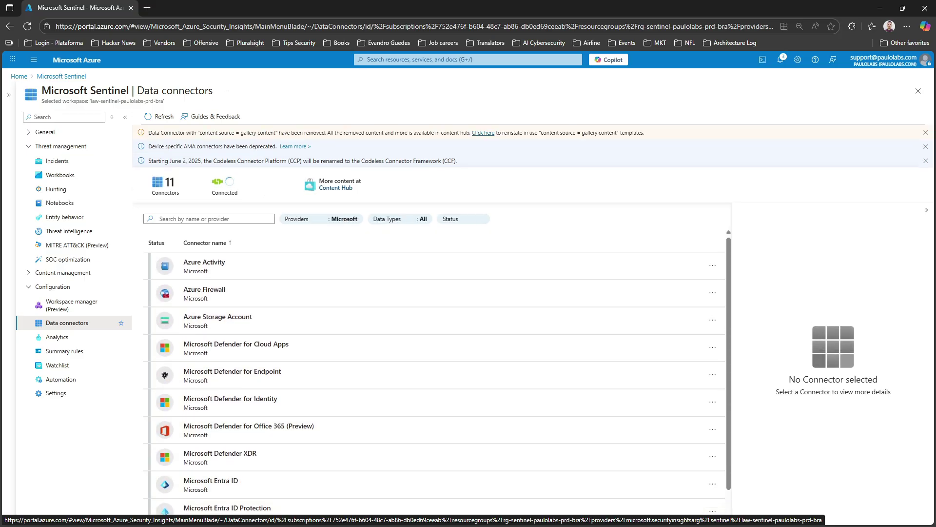
click(336, 188)
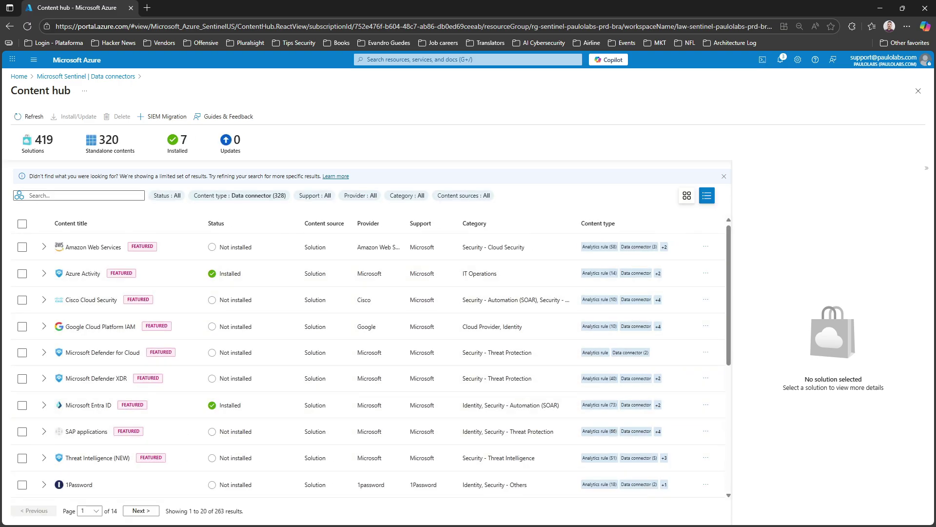
click(78, 196)
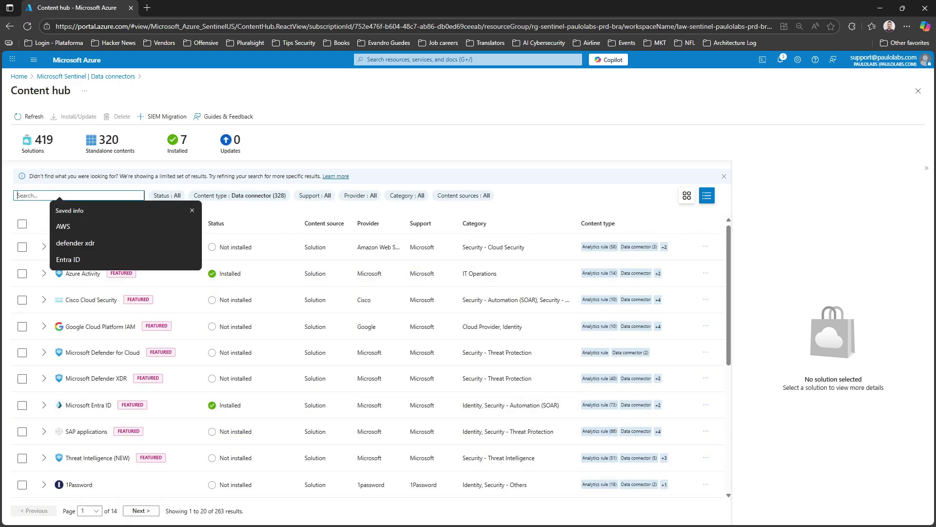
Search 'windows', install the Windows Security Events solution, then reload the Data connectors page
text(windows)
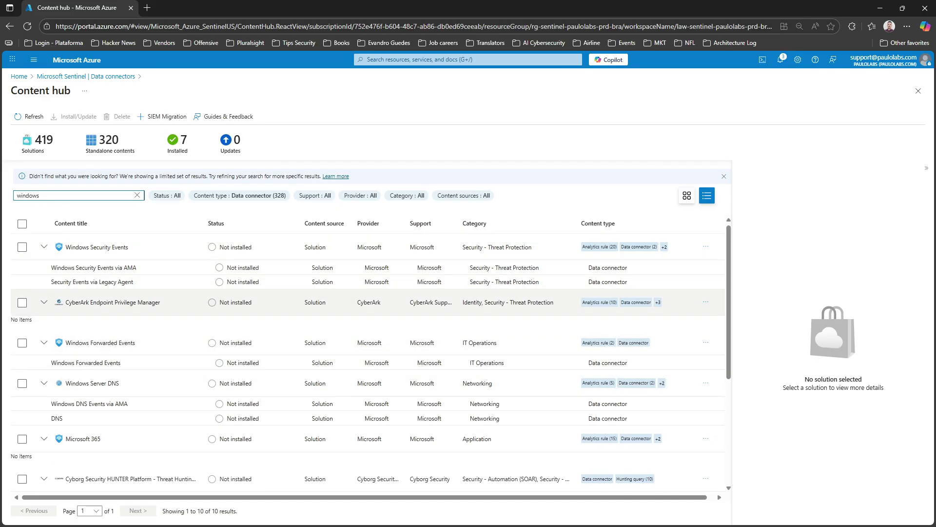
click(22, 247)
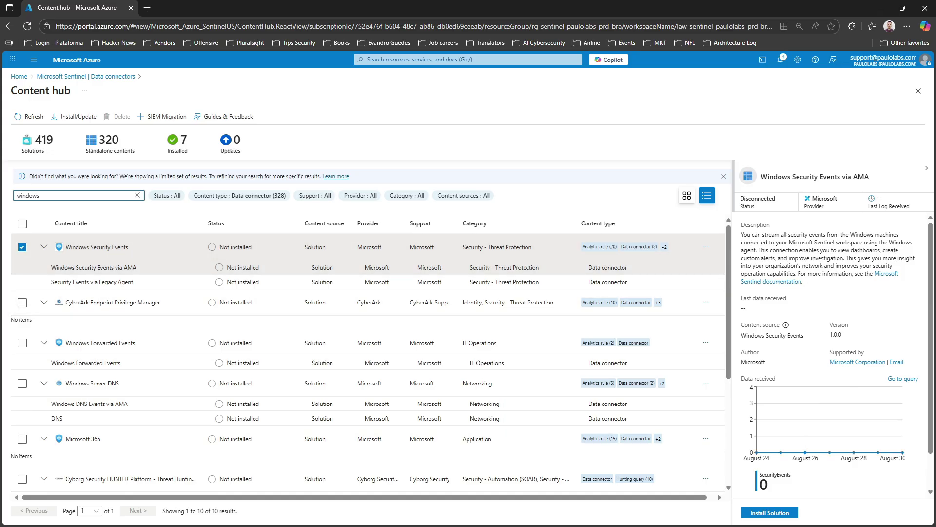
click(608, 268)
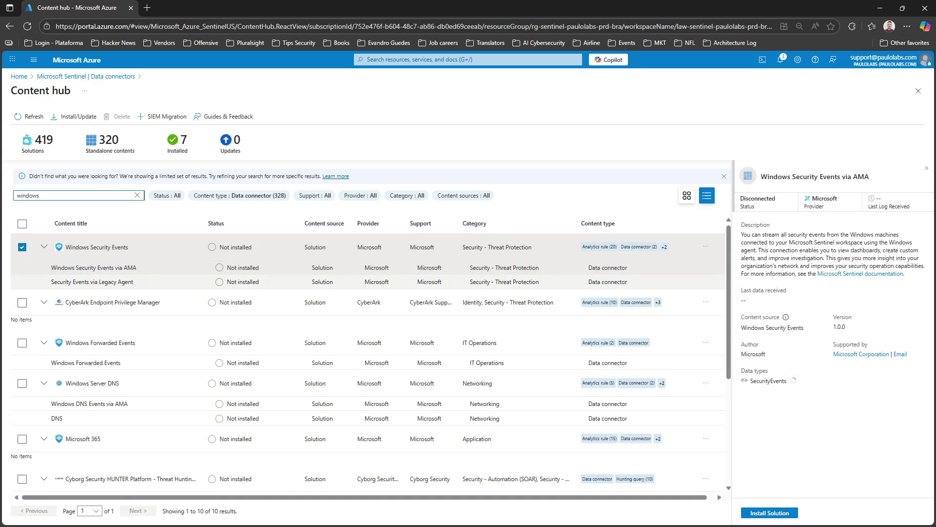
click(769, 513)
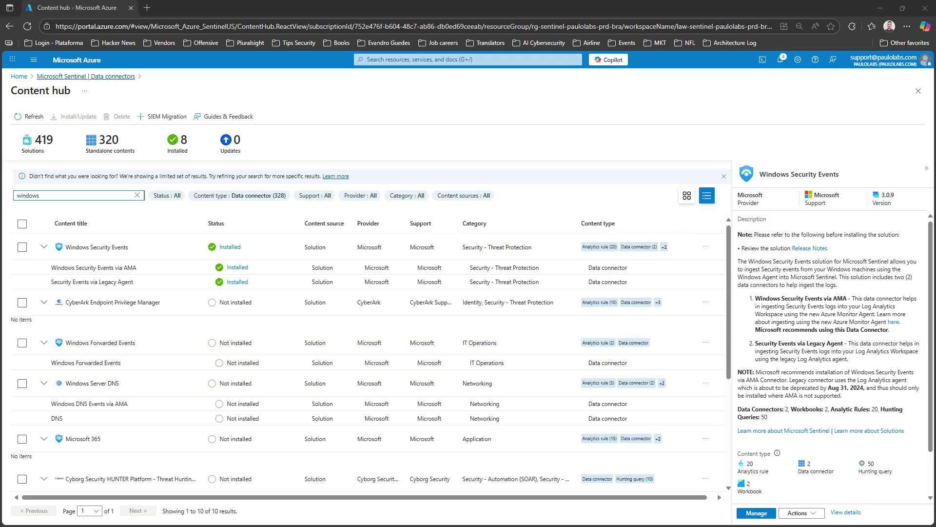
click(86, 77)
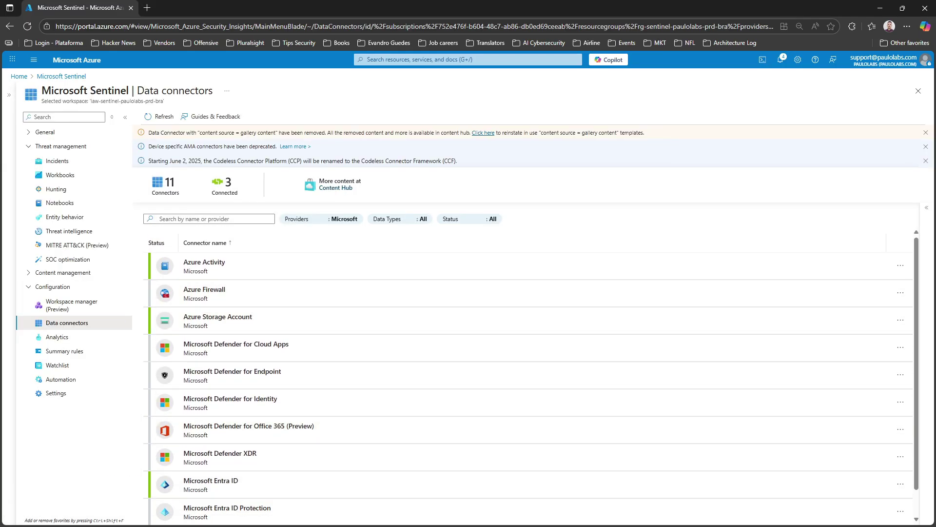
key(F5)
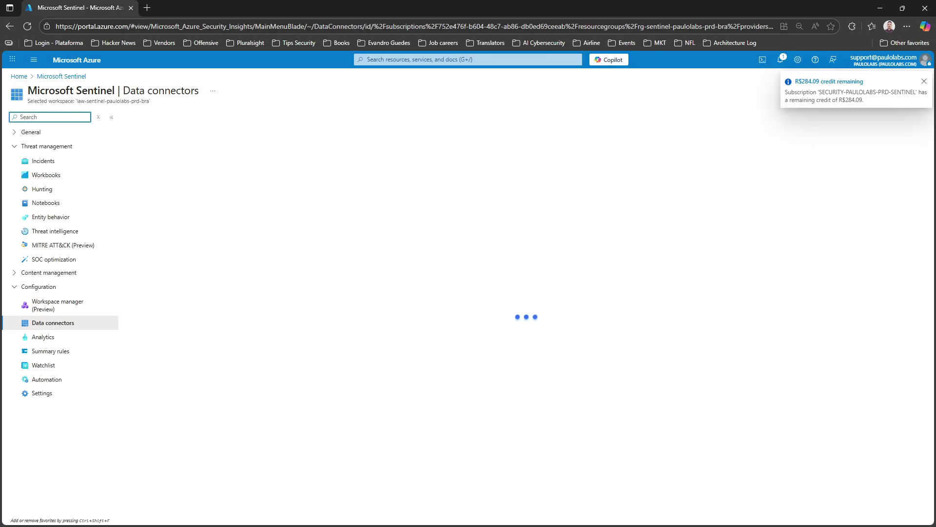
Find Windows Security Events via AMA in the connector list and open its connector page
scroll(430, 371, down, 2)
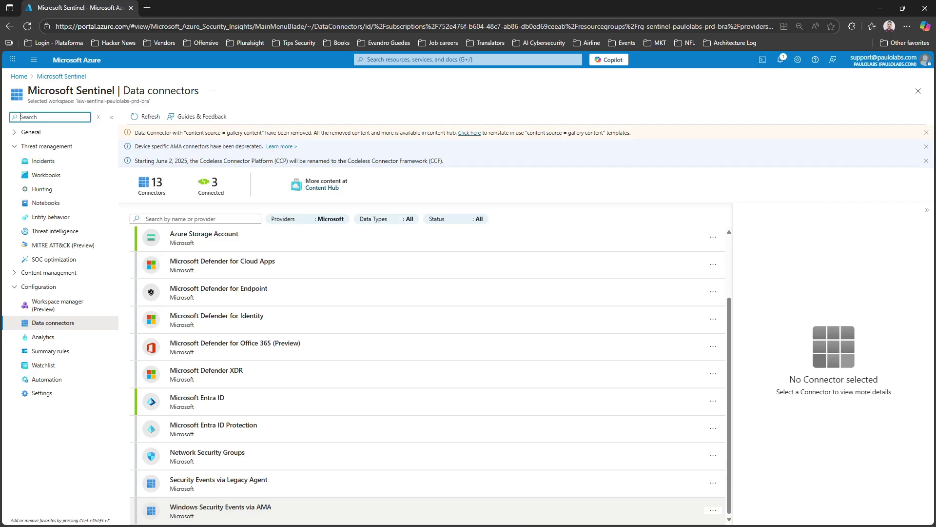
click(439, 510)
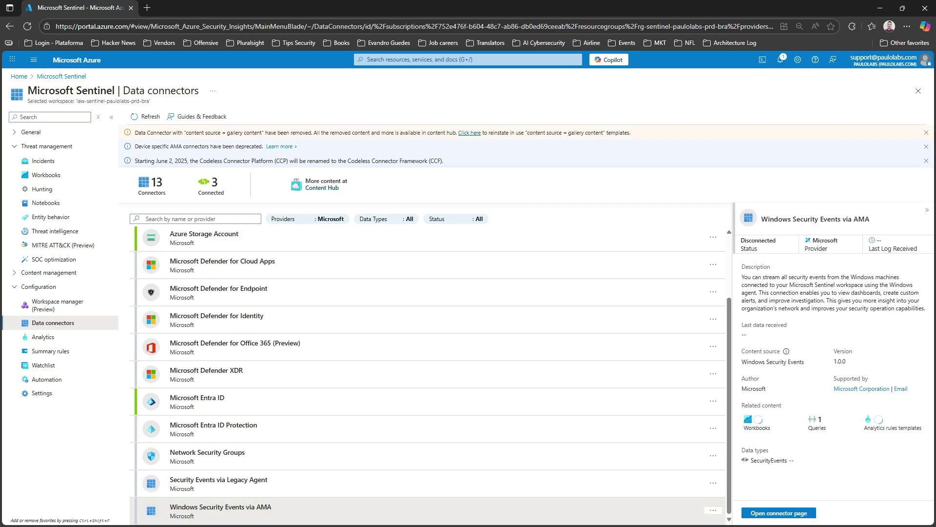
scroll(834, 375, down, 3)
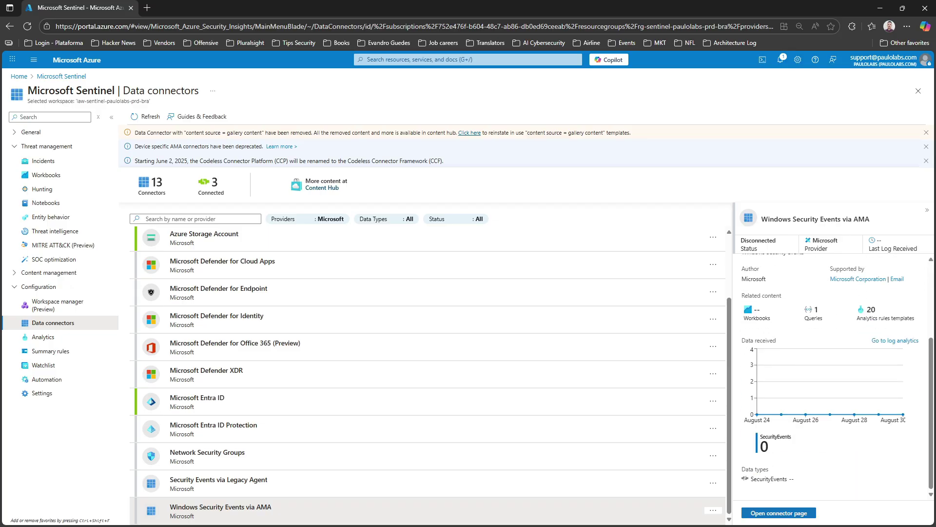
click(779, 512)
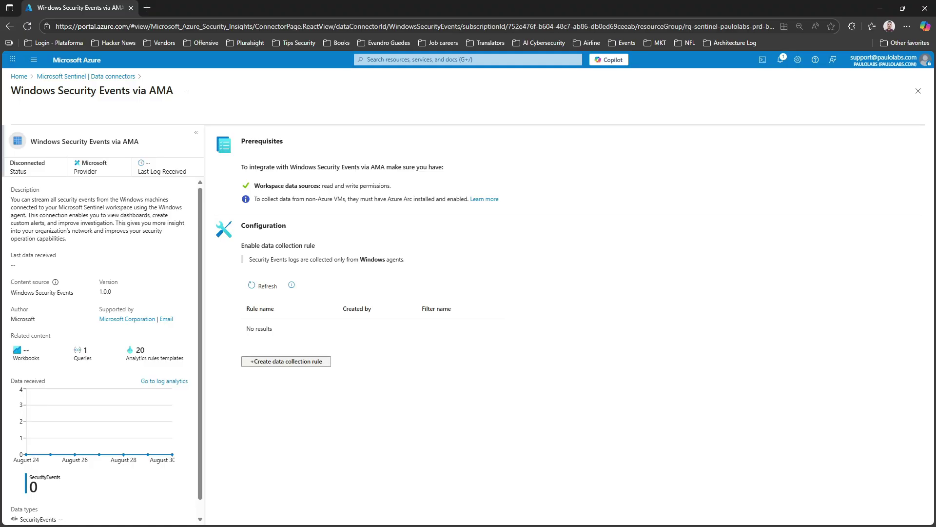
Create a new data collection rule named DCR-SEND-WINDOWSLOGS-TO-SENTINEL
click(286, 361)
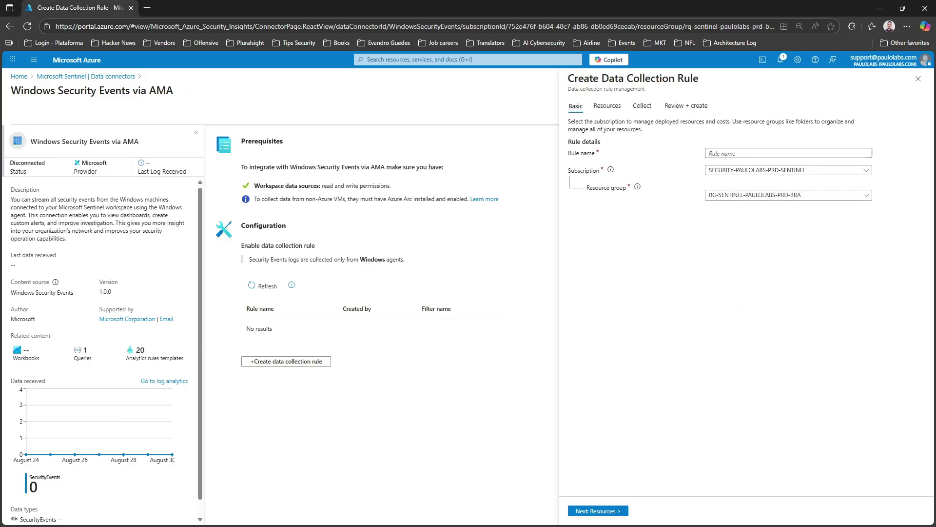
text(DCR-SEND-WINDOWSLOGS-TO-SENTINEL)
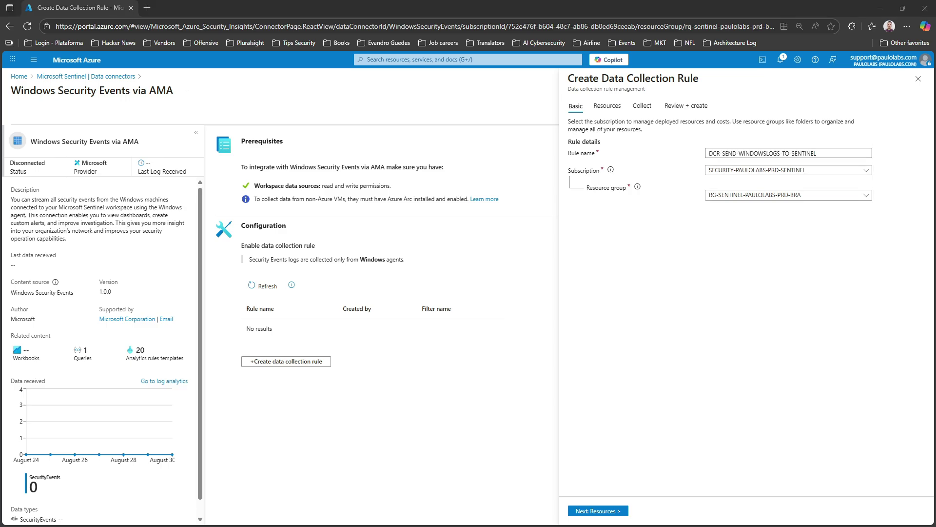
click(788, 153)
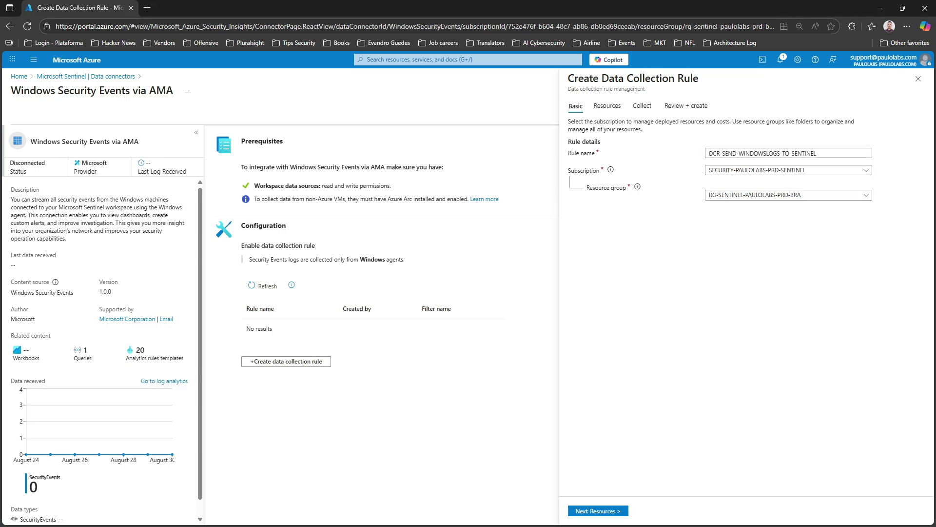
Select Arc machines wsjaragua02 and wsjaragua03 under RG-SENTINEL-PAULOLABS-PRD-BRA as the rule's resources
click(598, 511)
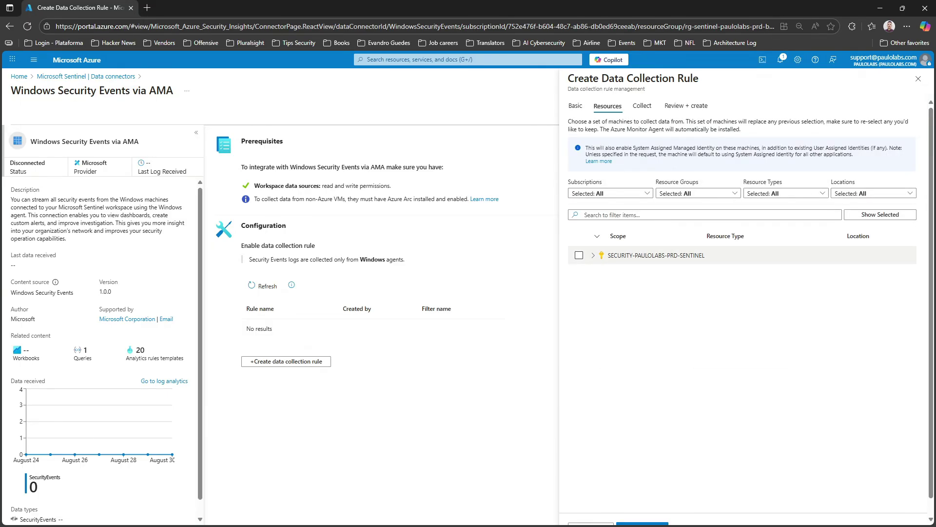
key(ctrl+minus)
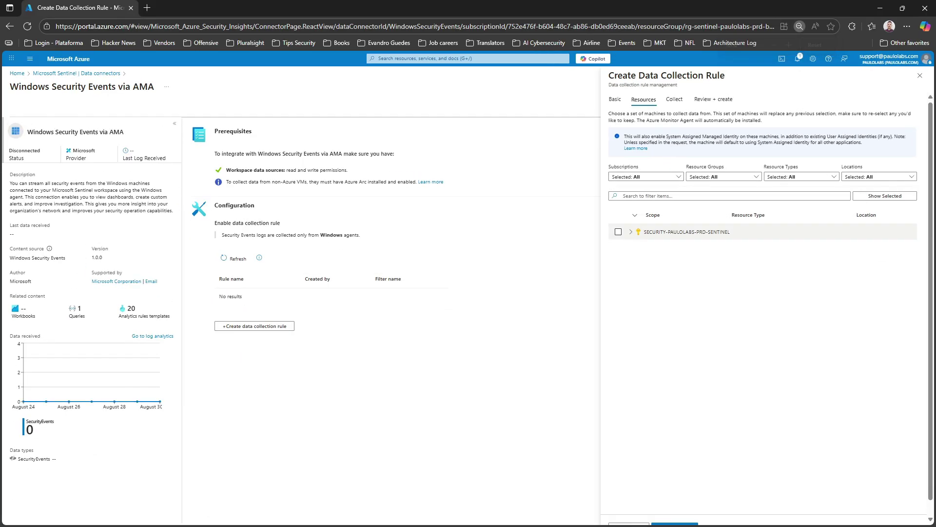
click(631, 231)
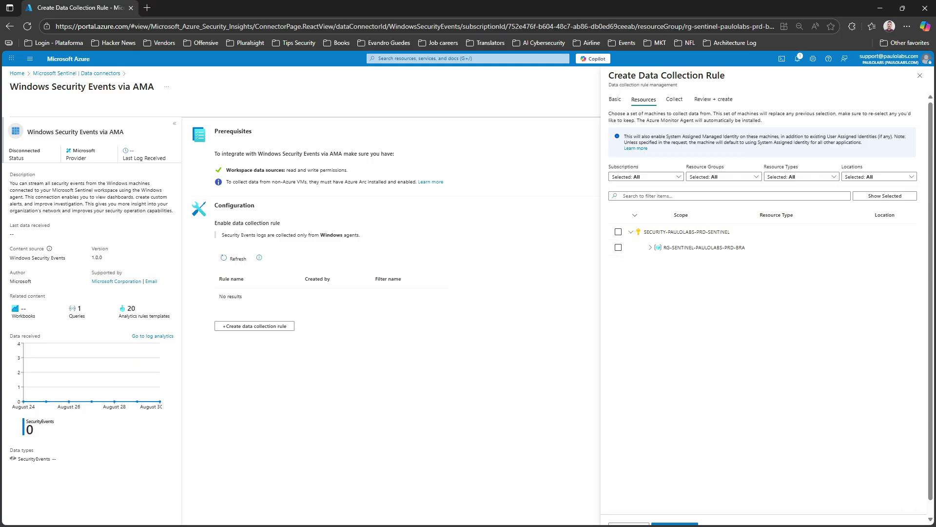
click(650, 247)
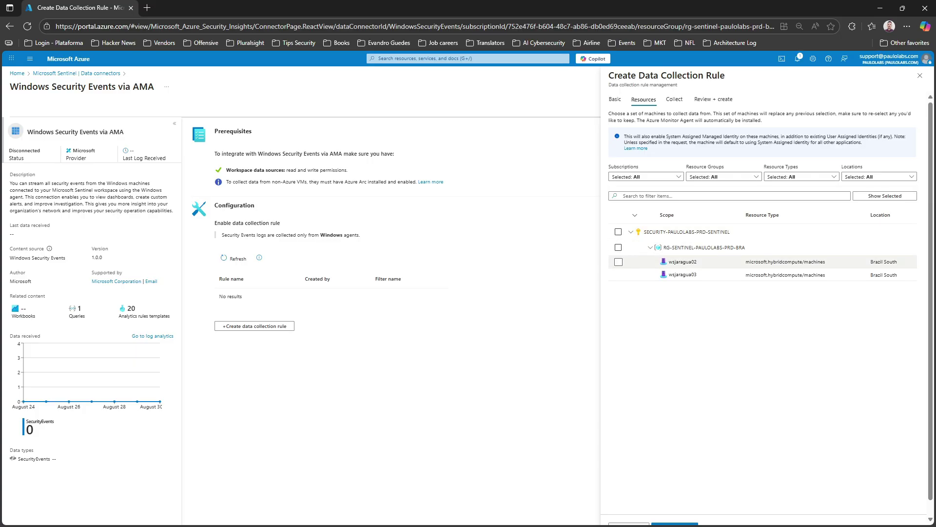
click(618, 262)
click(618, 274)
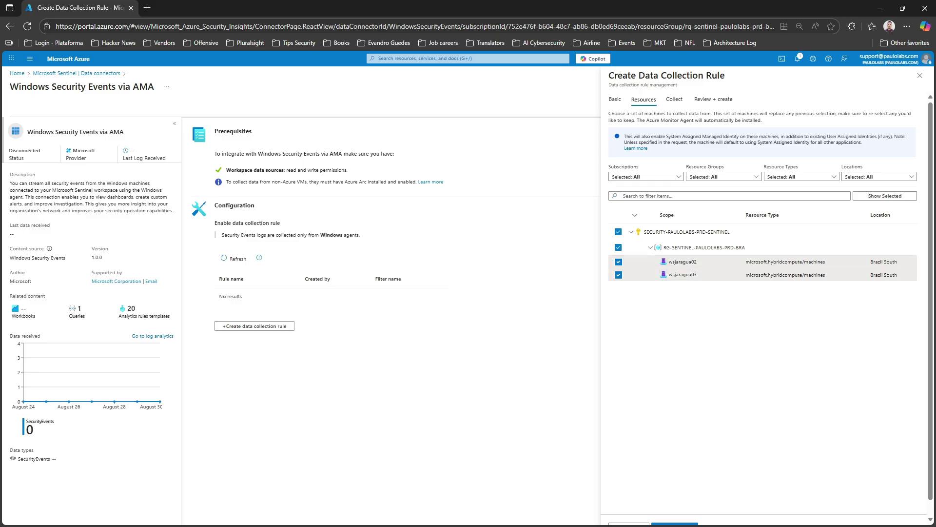
scroll(763, 312, down, 1)
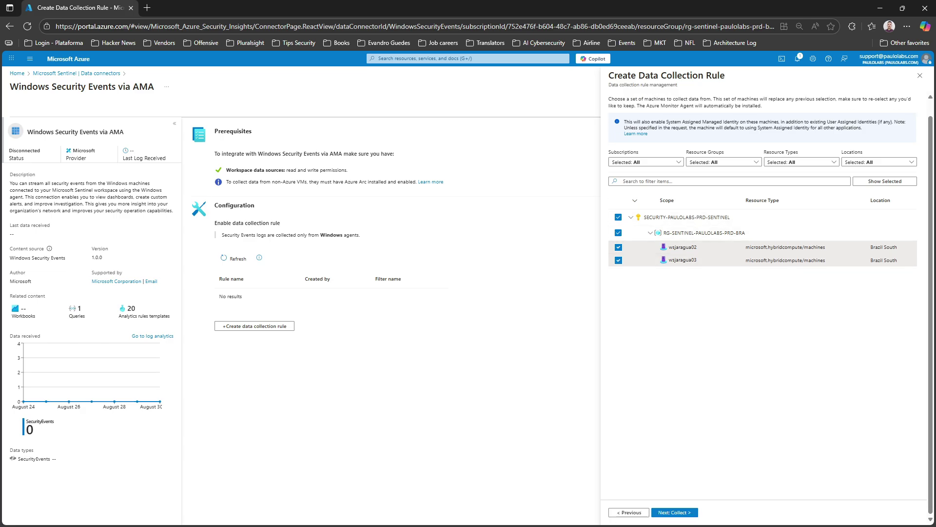
click(675, 512)
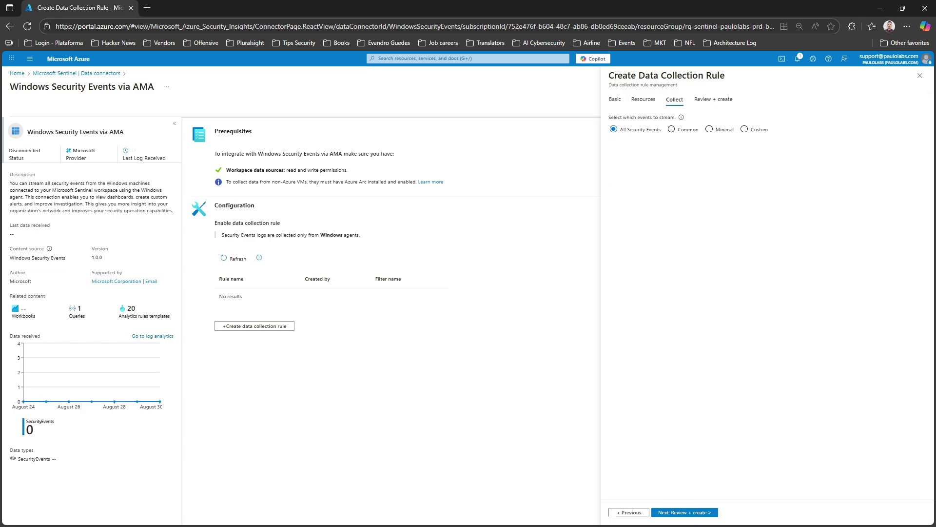
key(ctrl+plus)
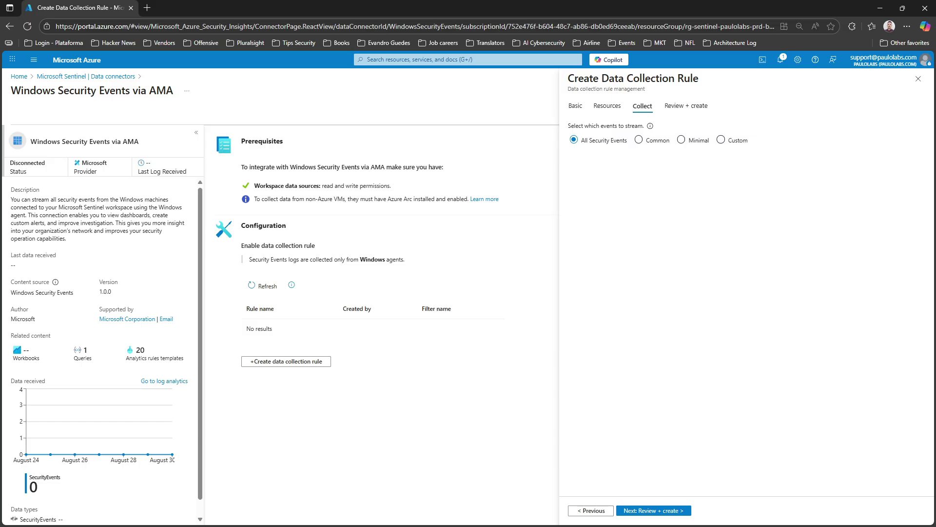
click(721, 140)
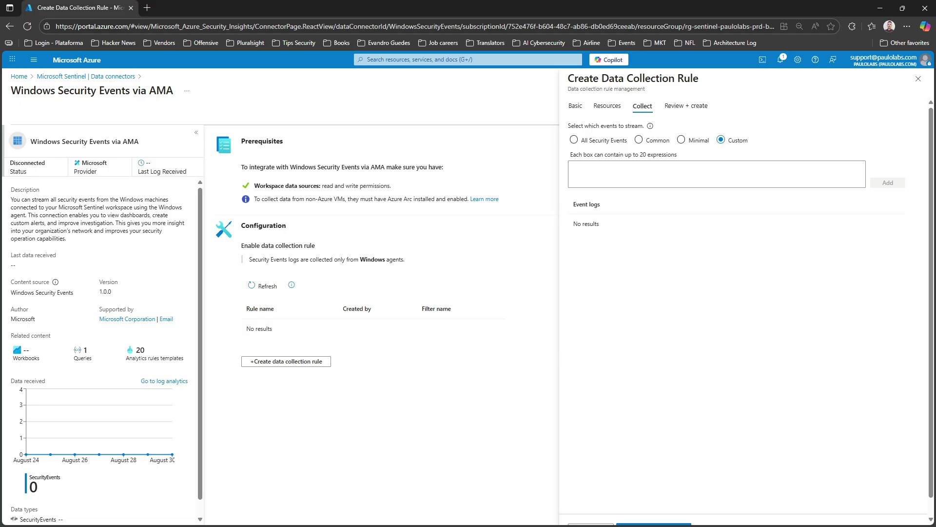
key(alt+Tab)
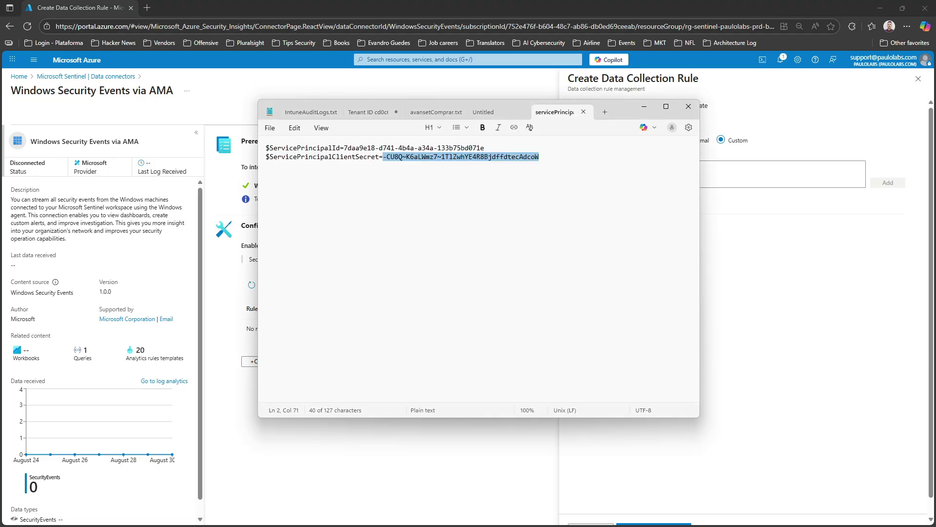
key(alt+Tab)
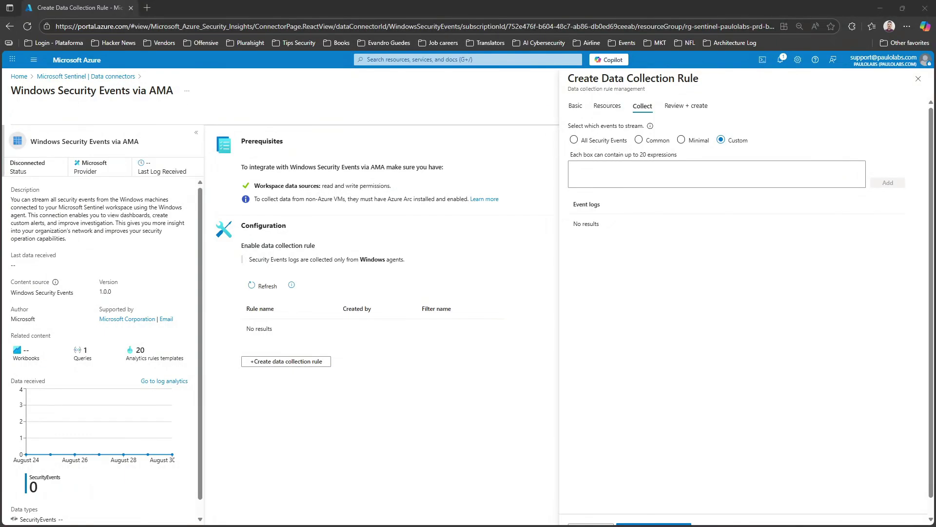
click(600, 170)
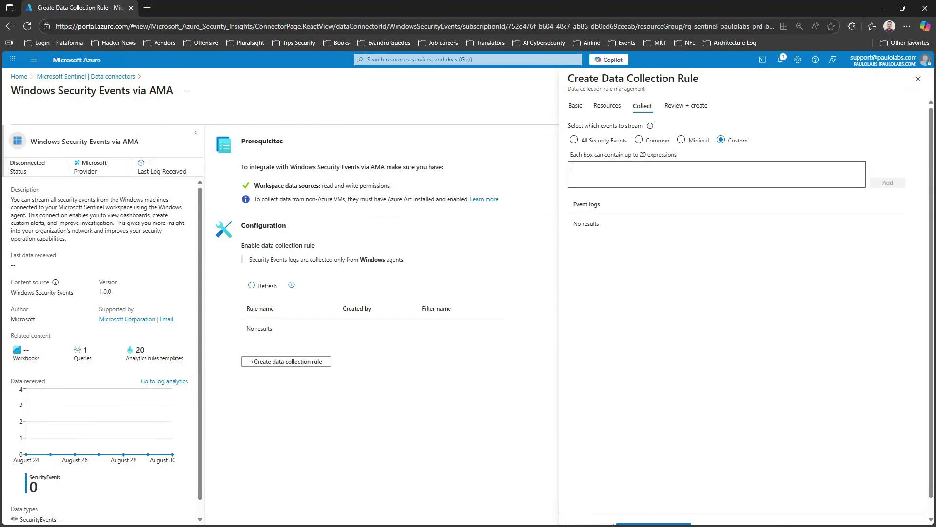
Paste the XPath Security!*[System[(EventID=4624) or (EventID=4625)]] and walk through its parts
text(Security!*[System[(EventID=4624) or (EventID=4625)]])
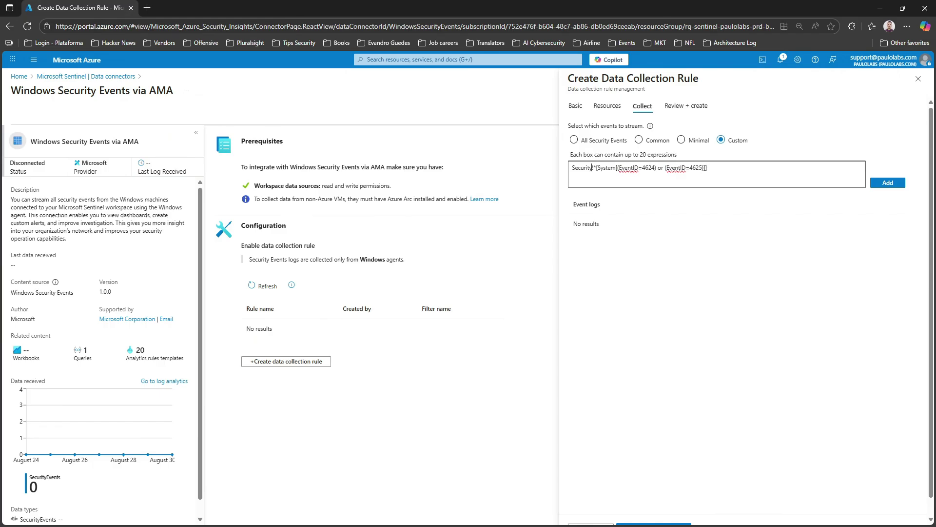
mouse_move(572, 168)
mouse_down()
mouse_move(603, 167)
mouse_move(572, 168)
mouse_move(588, 168)
mouse_up()
click(588, 168)
drag(587, 168, 641, 168)
click(642, 168)
double_click(642, 168)
click(650, 168)
drag(708, 168, 651, 168)
click(675, 167)
click(575, 168)
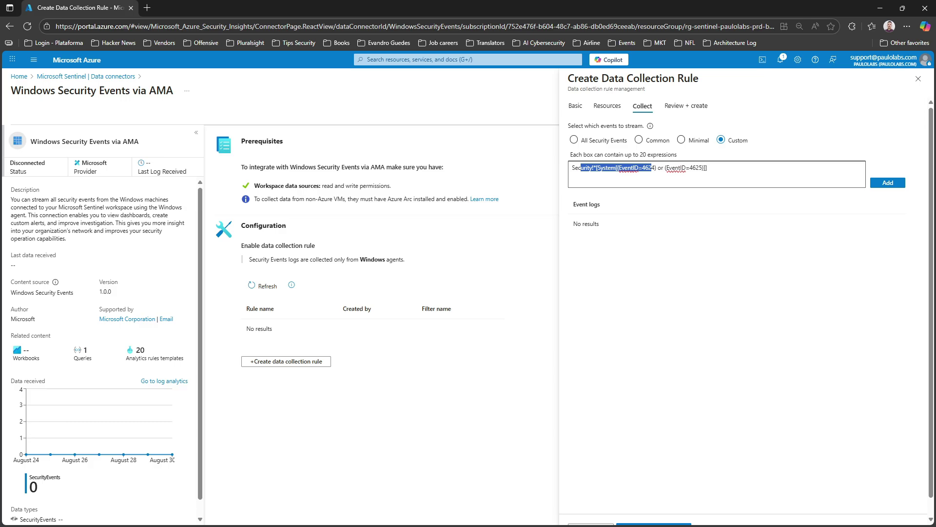
Recheck the EventID=4625 condition and add the expression to the event logs list
click(682, 263)
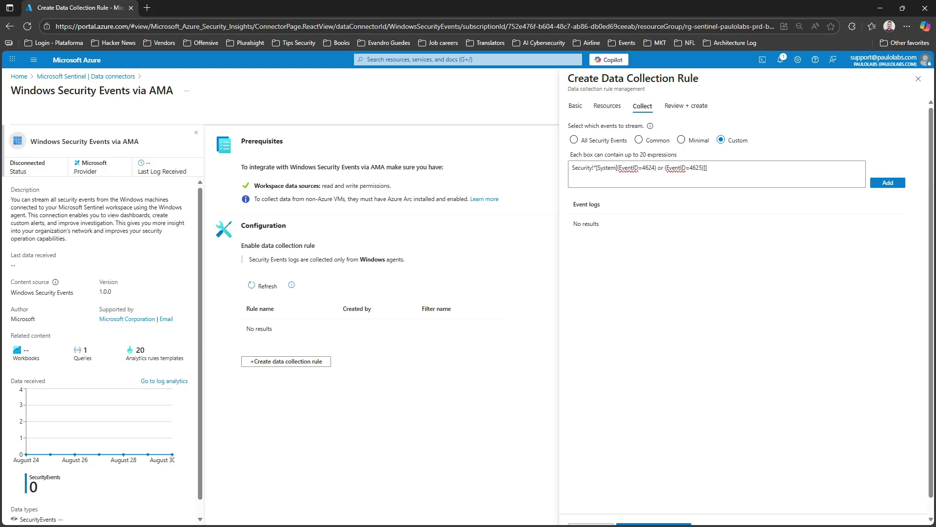
click(707, 167)
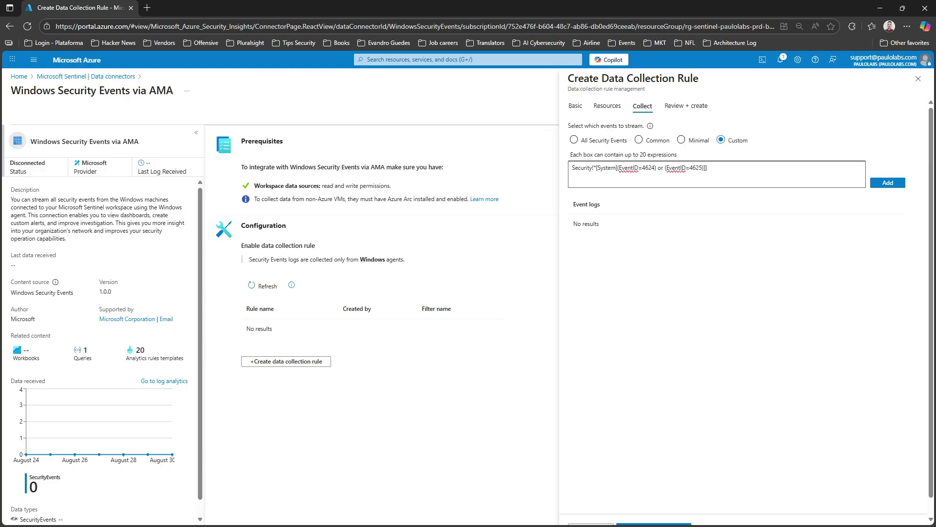
drag(707, 167, 628, 168)
click(708, 168)
click(888, 183)
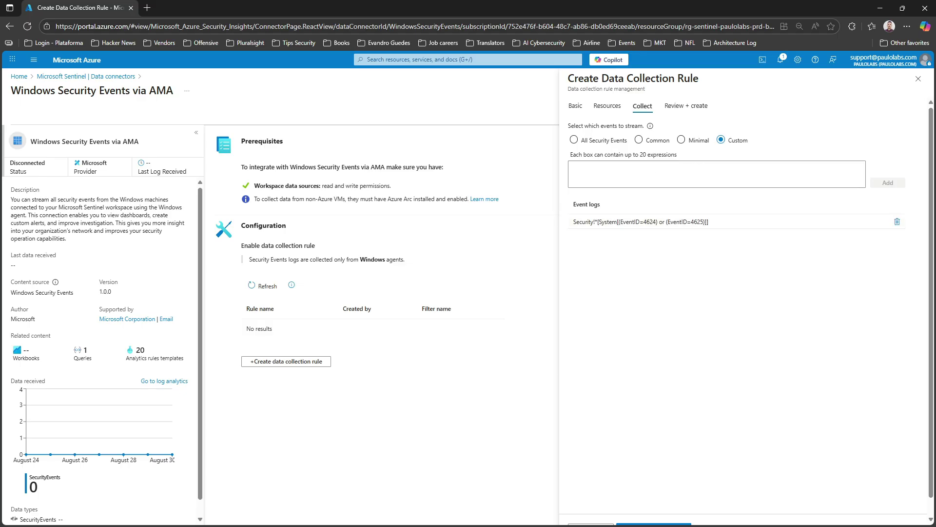
Review and create DCR-SEND-WINDOWSLOGS-TO-SENTINEL, then refresh the connector page to show Connected
scroll(731, 221, down, 1)
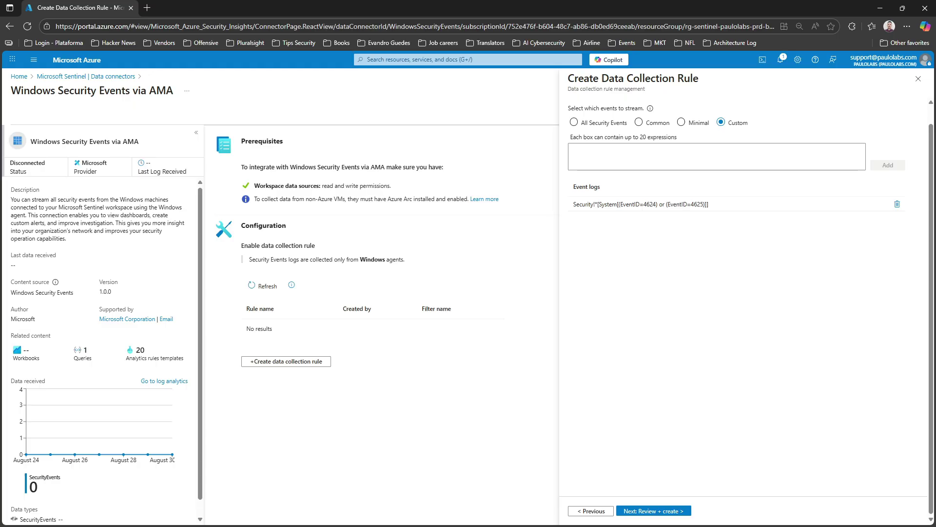
click(654, 510)
click(634, 510)
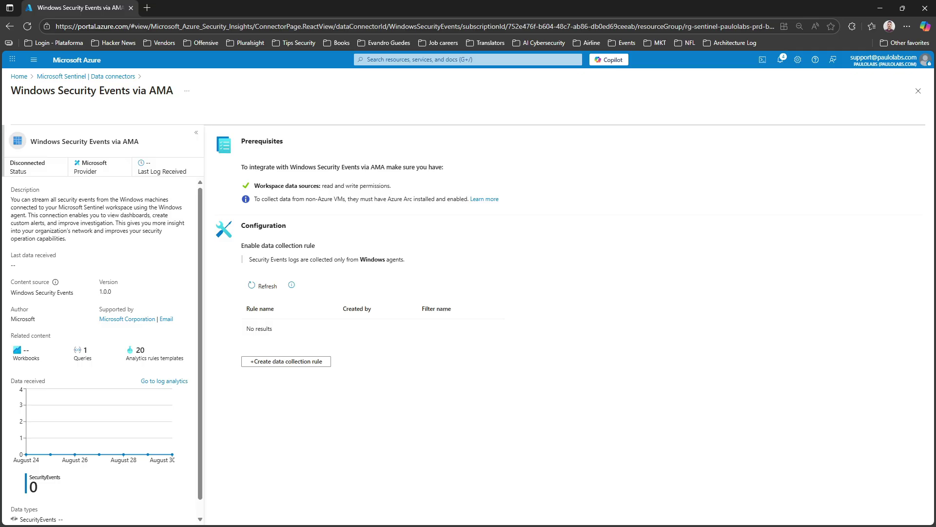
click(263, 286)
key(F5)
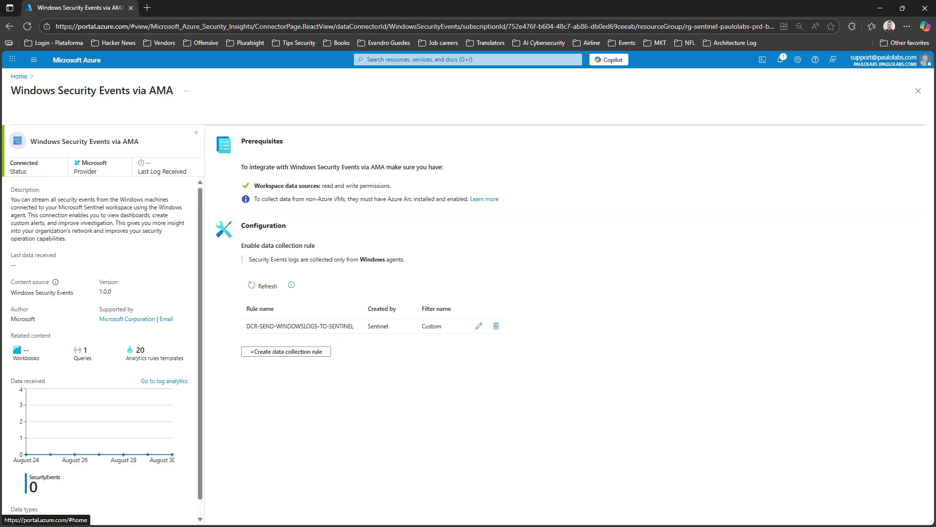
From Home, open LAW-SENTINEL-PAULOLABS-PRD-BRA's data connectors and view Windows Security Events via AMA
click(19, 76)
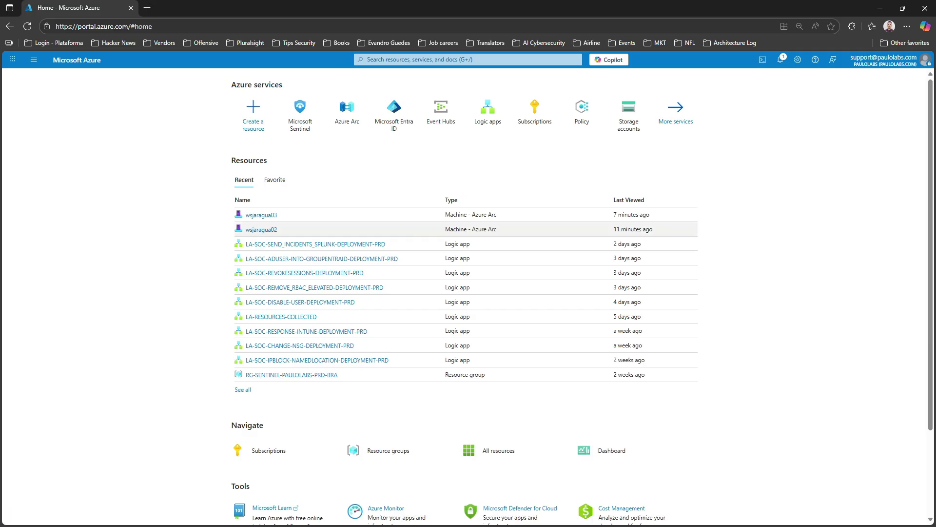
click(242, 123)
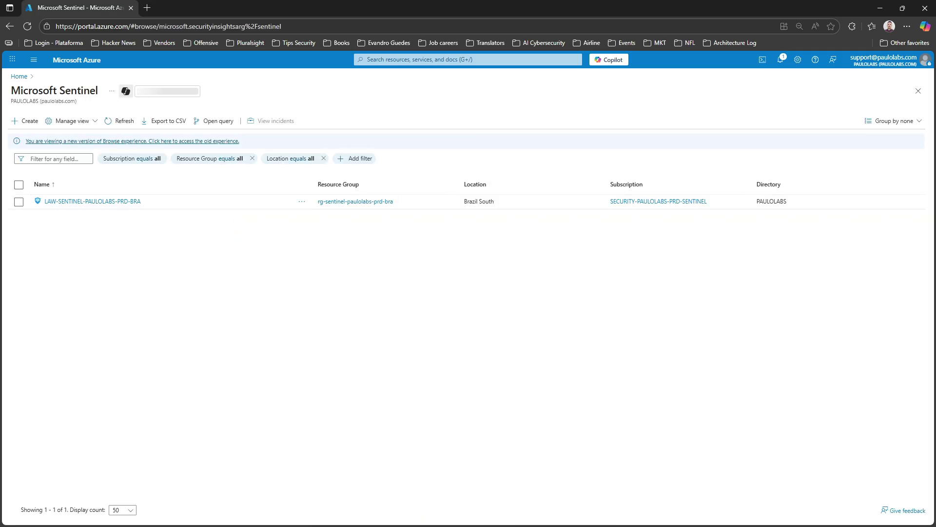
click(73, 200)
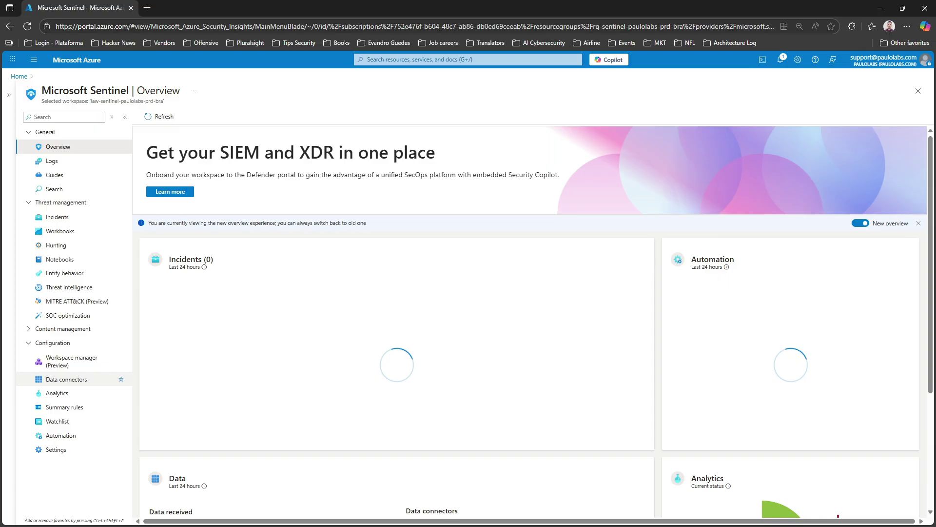
click(67, 379)
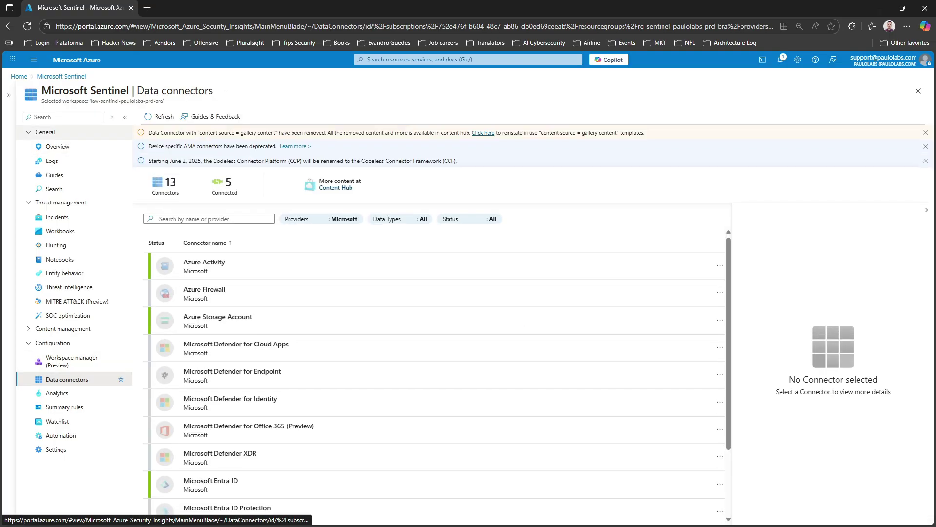
scroll(439, 319, down, 1)
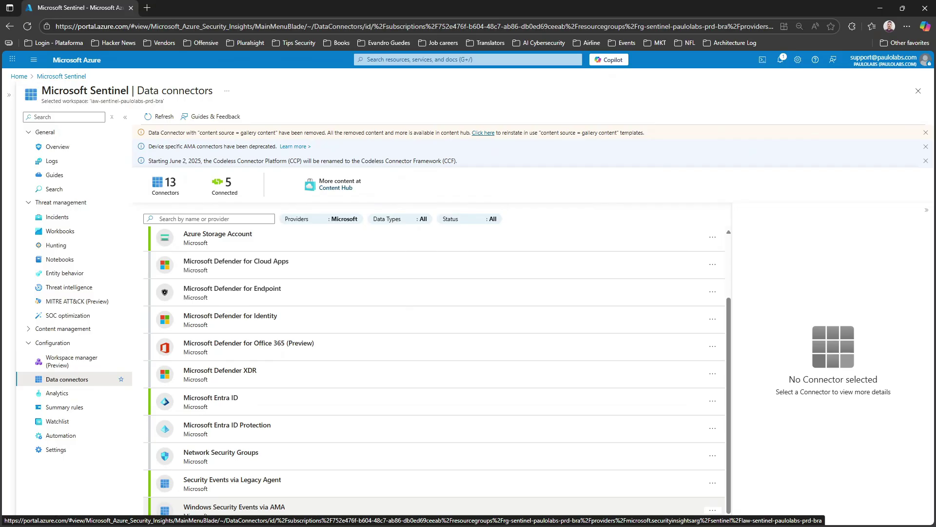
click(234, 510)
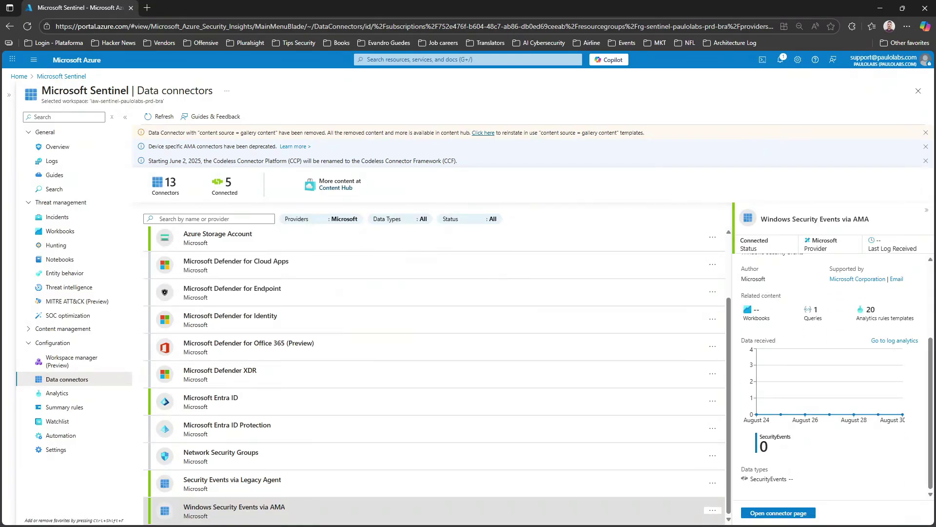
mouse_move(805, 390)
In the remote server session, close PowerShell ISE without saving the script
key(alt+Tab)
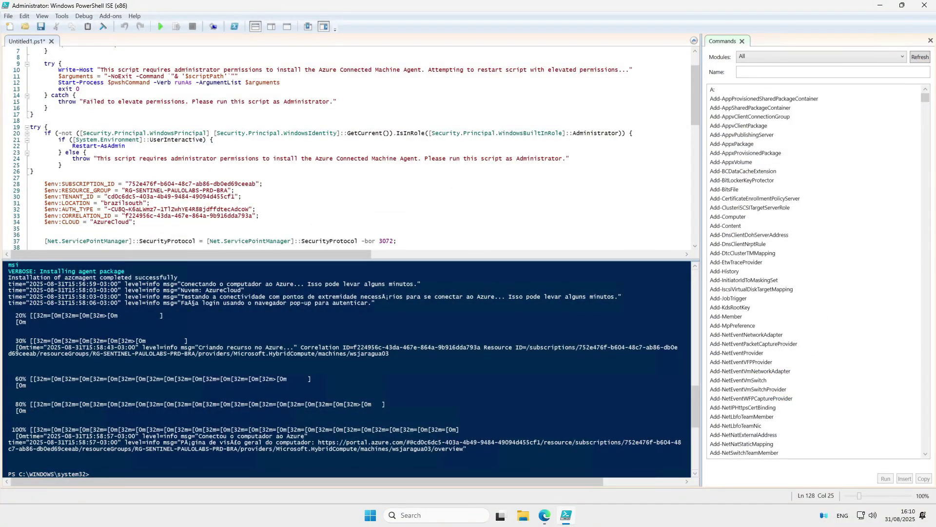
click(281, 83)
click(924, 6)
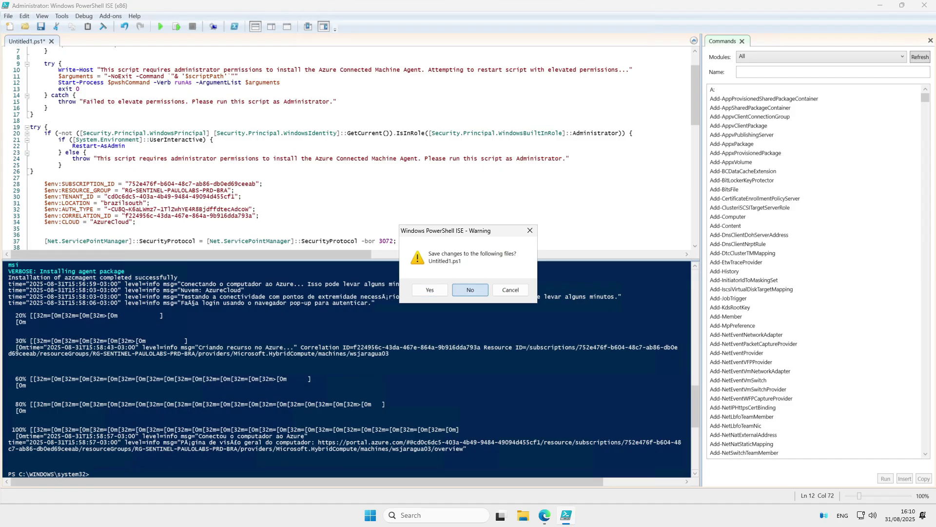
click(471, 290)
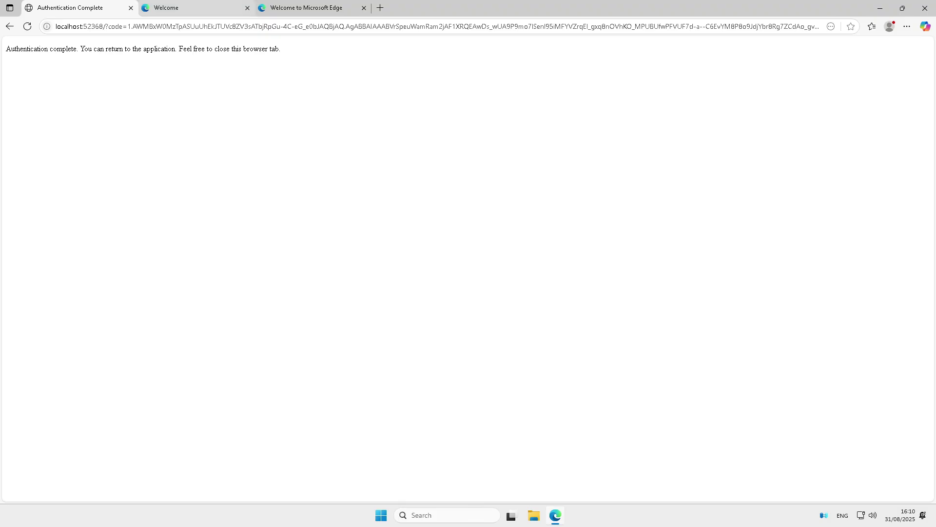
Close the Edge browser with all its tabs
click(195, 7)
click(286, 8)
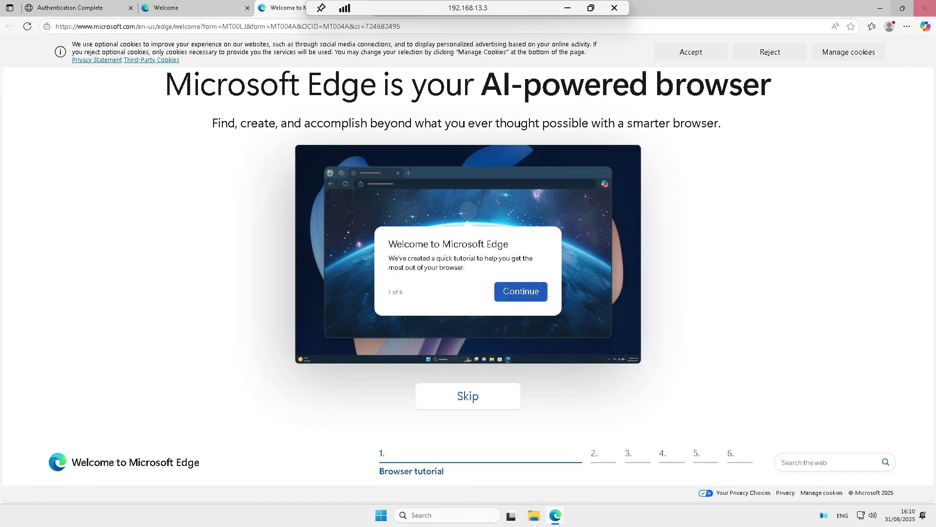
click(925, 8)
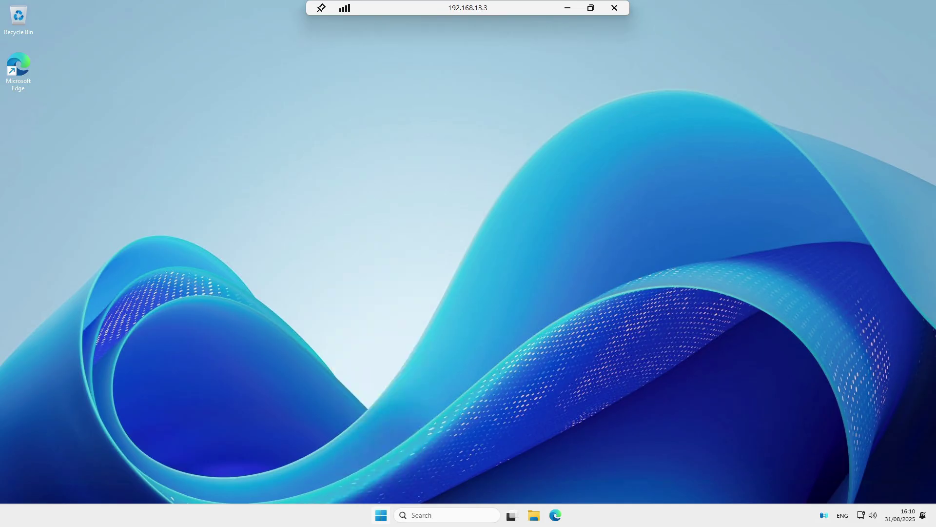
Sign out of the remote Windows server from the power-user menu
right_click(367, 516)
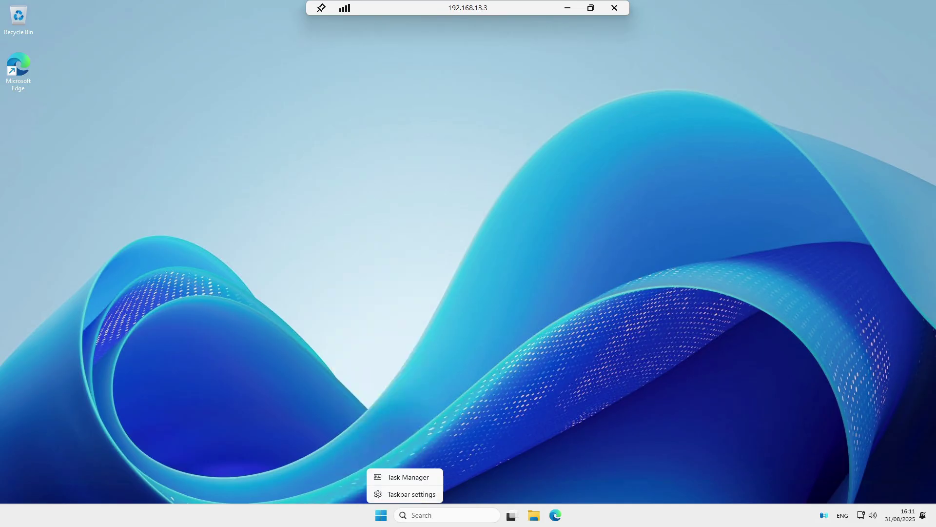
key(super+x)
mouse_move(381, 472)
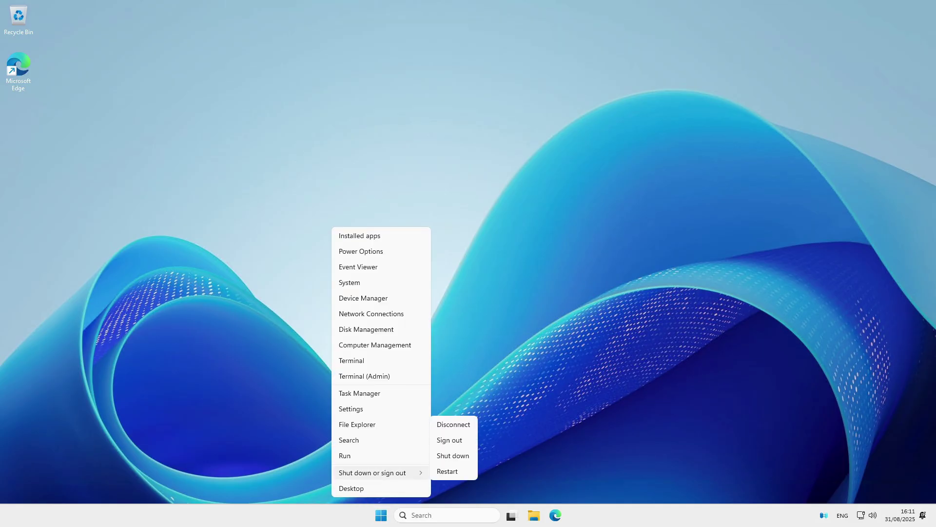
click(450, 440)
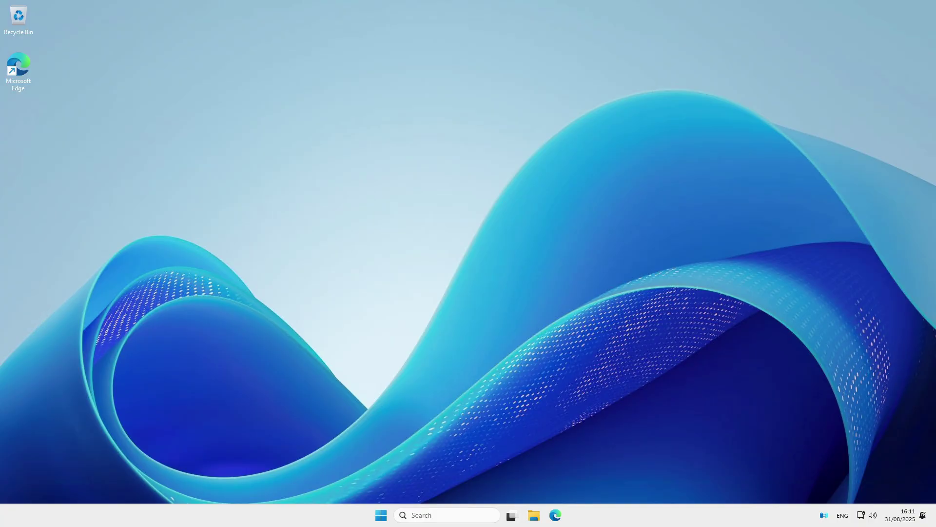
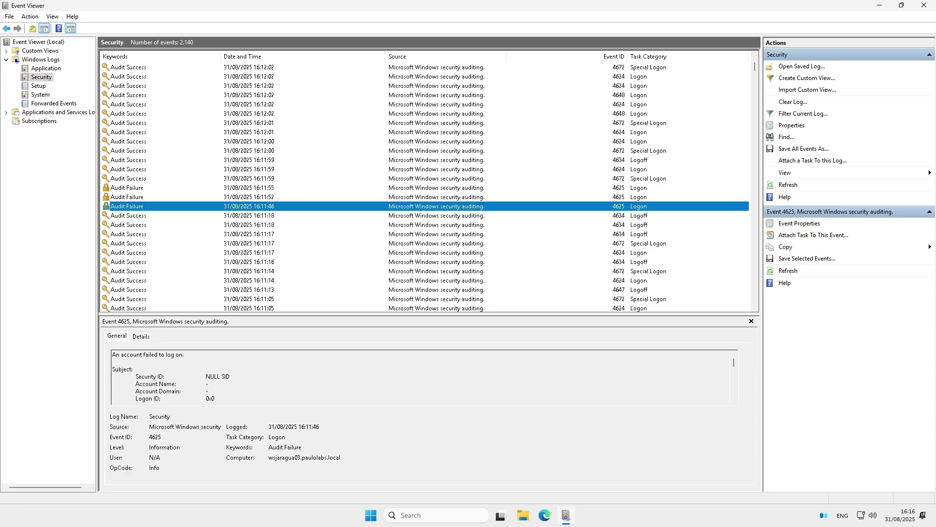
Read the failed logon's full description, highlighting its account details
click(319, 377)
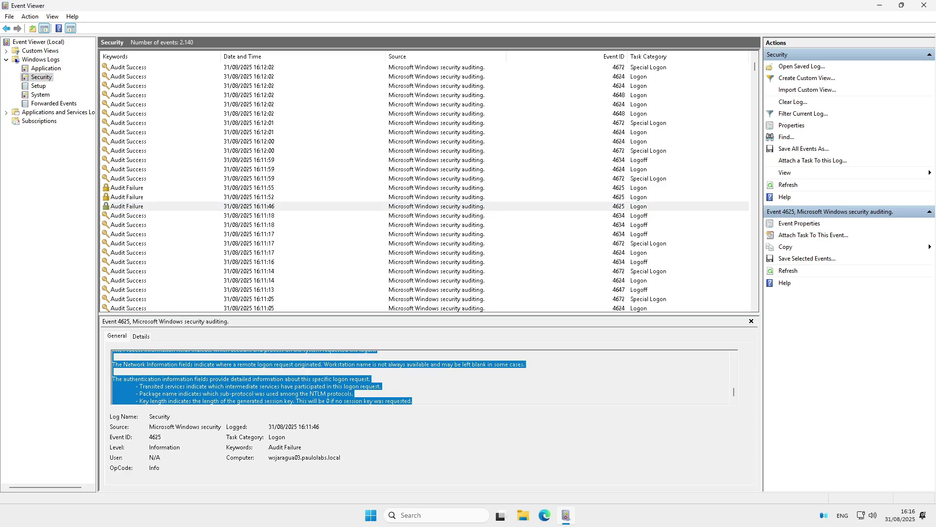
scroll(421, 377, up, 8)
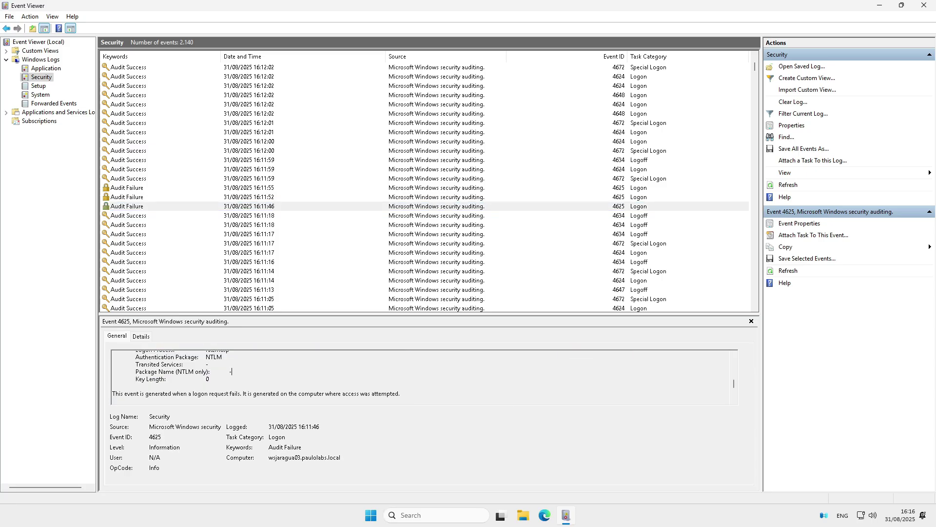
scroll(420, 377, up, 2)
scroll(421, 377, down, 2)
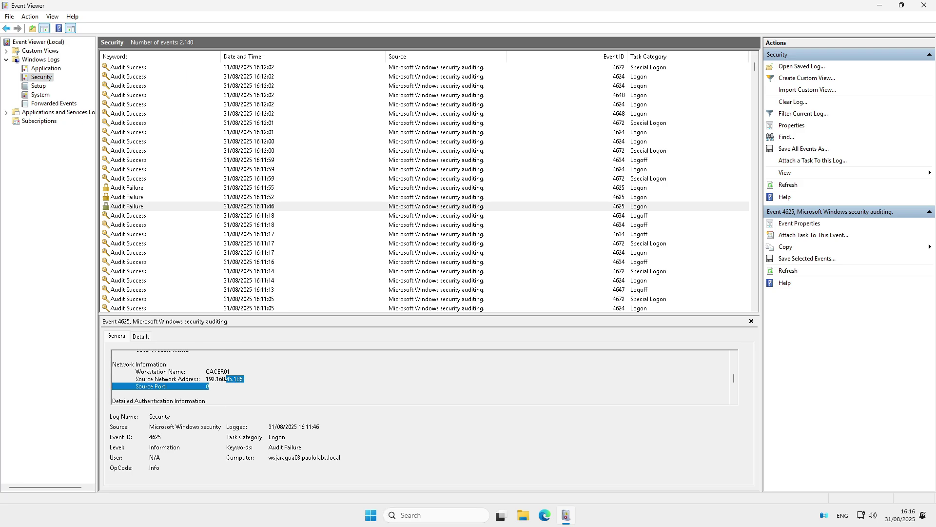
scroll(420, 378, up, 2)
scroll(420, 377, up, 3)
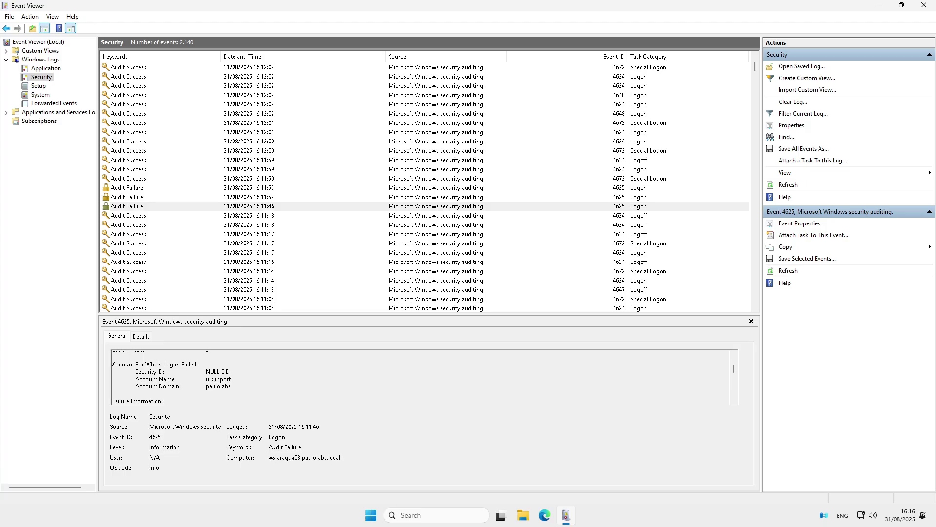
drag(231, 386, 206, 371)
click(231, 386)
Compare the 16:11:52, 16:11:55 and 16:11:46 failed logons, then view the 16:12:00 successful logon
click(249, 197)
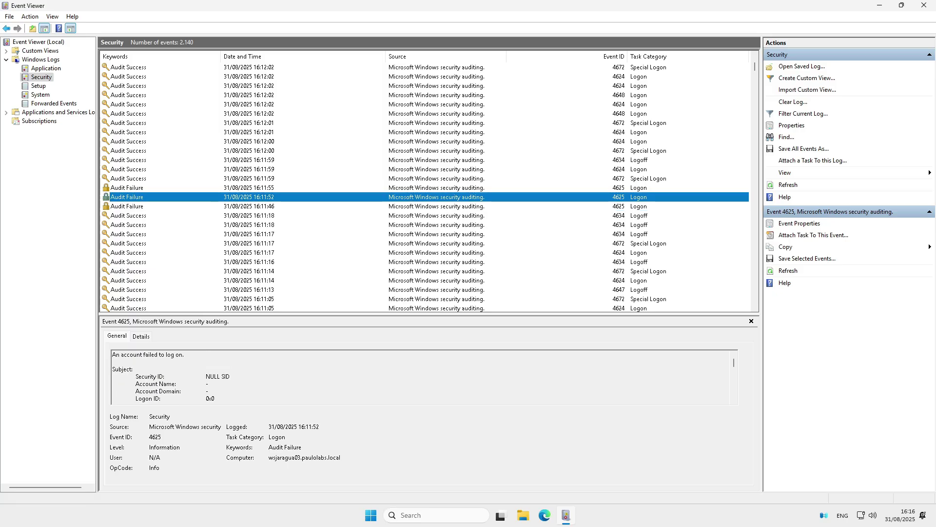
click(249, 188)
click(248, 197)
click(249, 206)
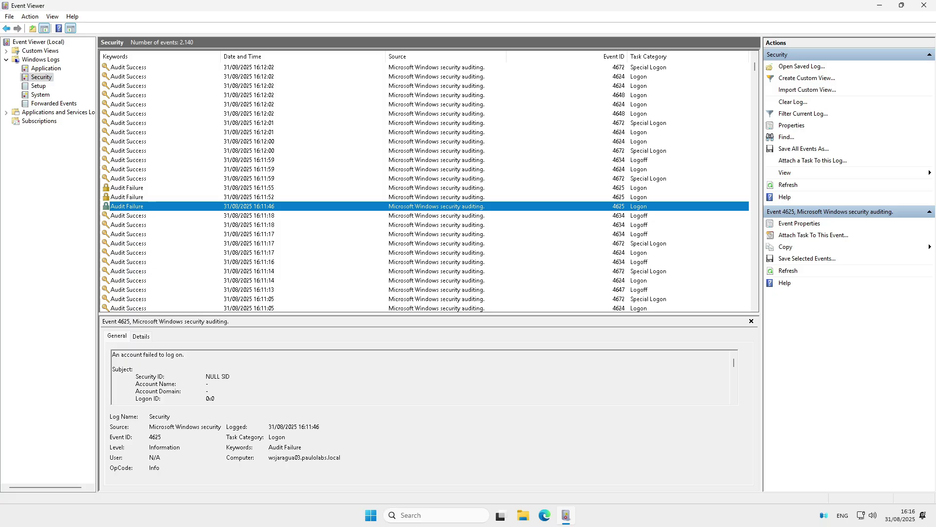
click(248, 141)
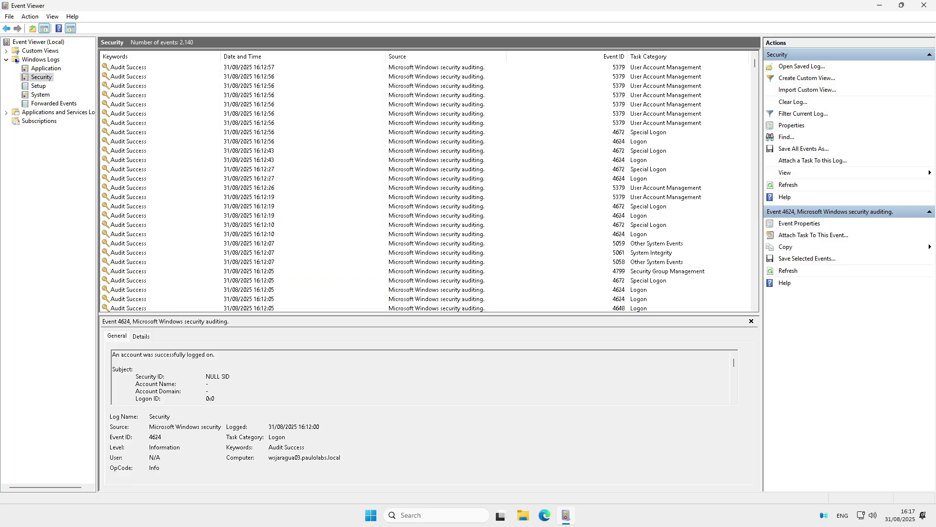
scroll(429, 188, down, 15)
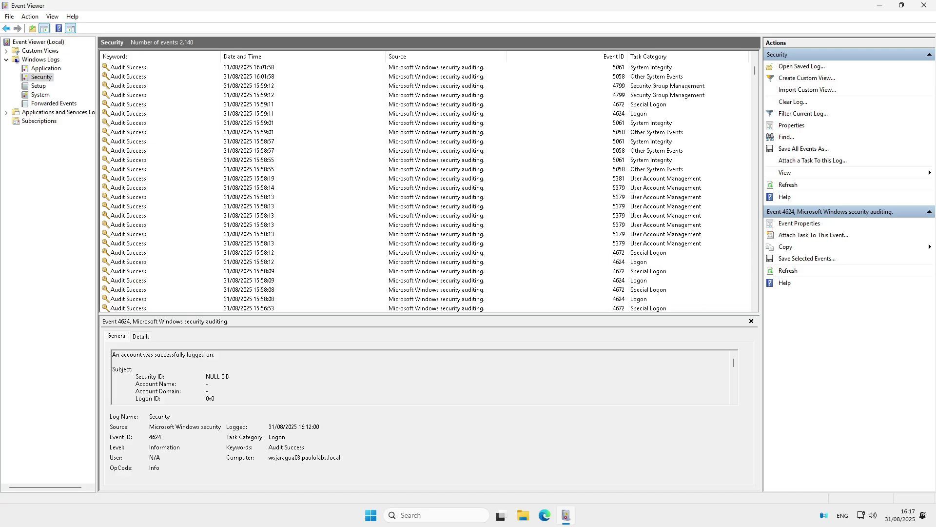
scroll(429, 187, down, 10)
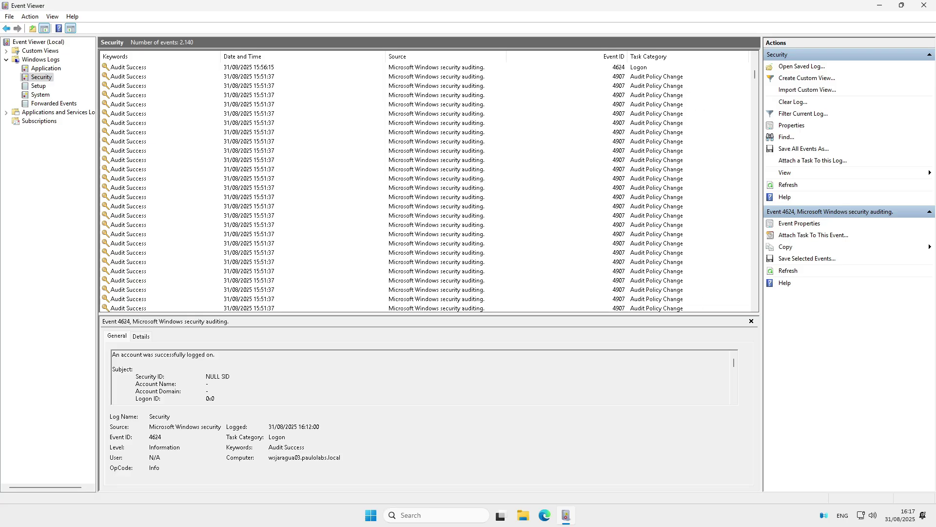
scroll(429, 188, down, 2)
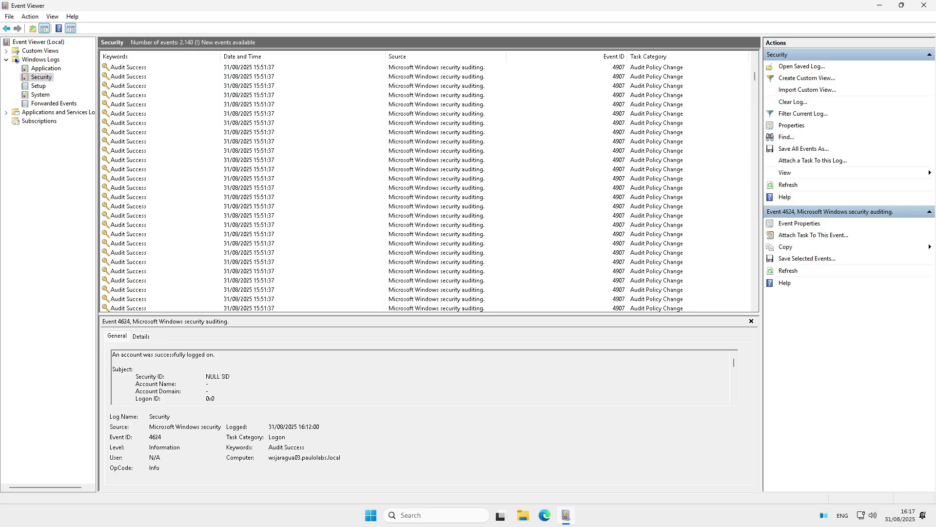
scroll(429, 188, up, 7)
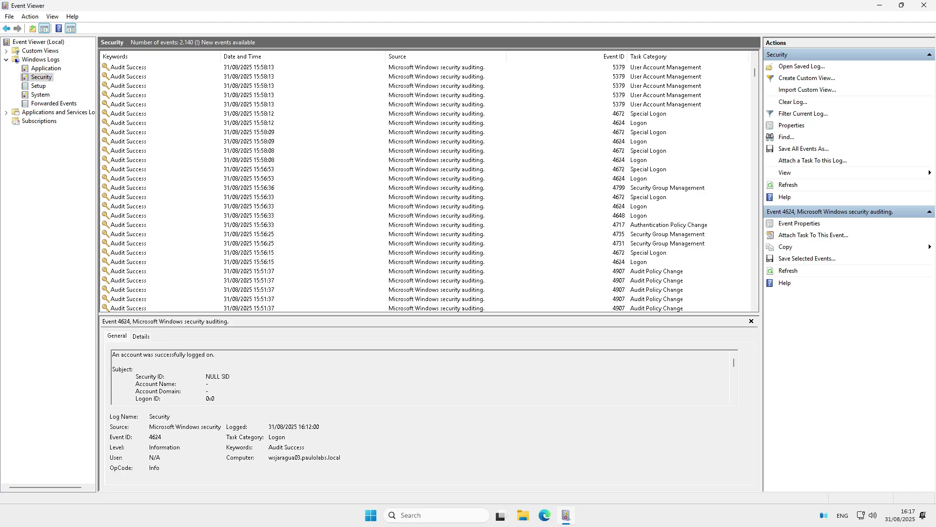
scroll(424, 188, up, 15)
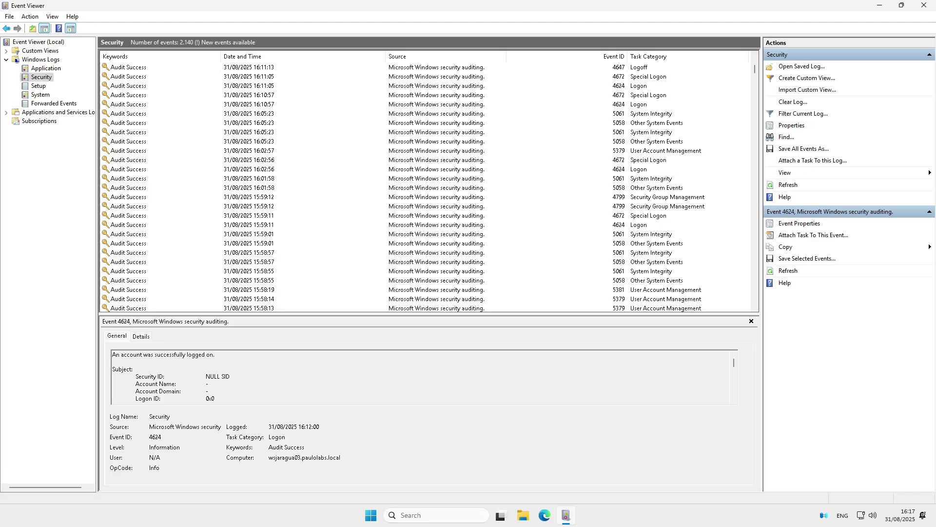
scroll(424, 188, up, 4)
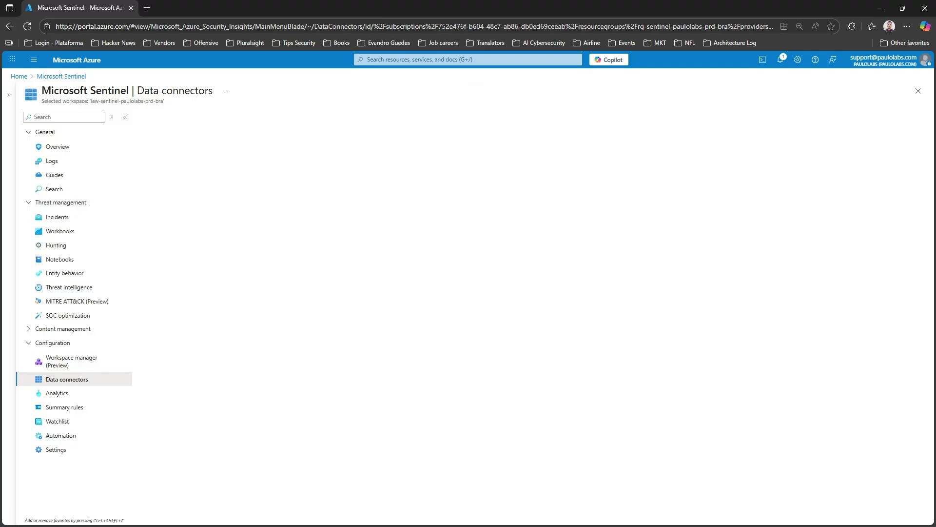
Reload Data connectors, check the Windows Security Events via AMA connector status, then go to Sentinel Logs
click(414, 26)
key(Return)
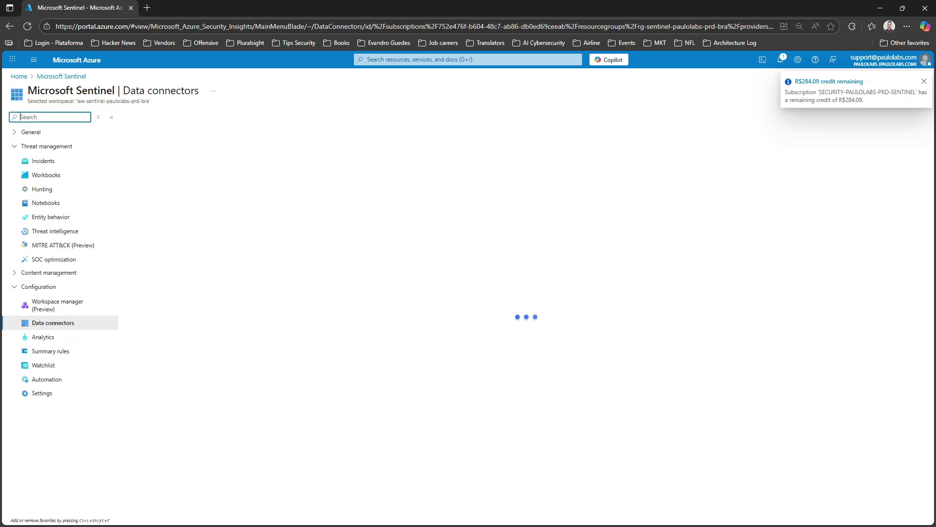
scroll(713, 292, down, 1)
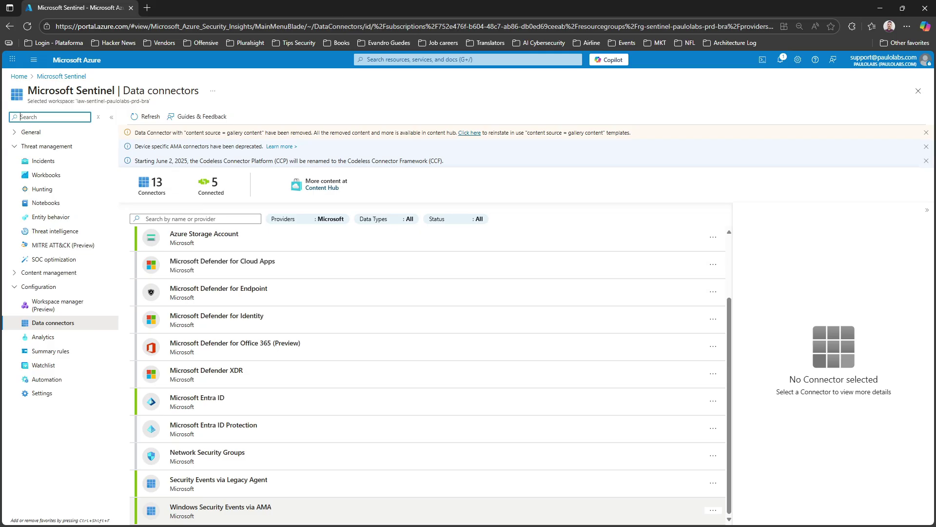
click(429, 510)
scroll(834, 380, down, 3)
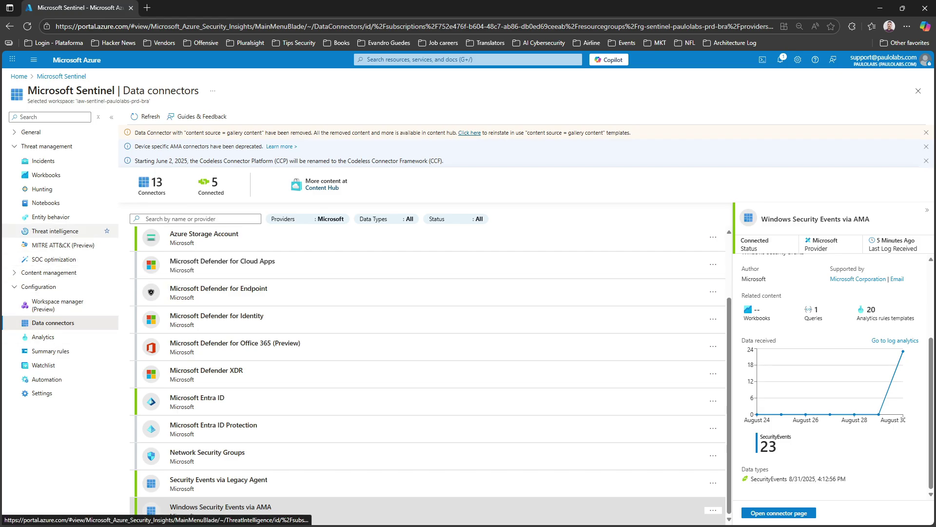
click(31, 132)
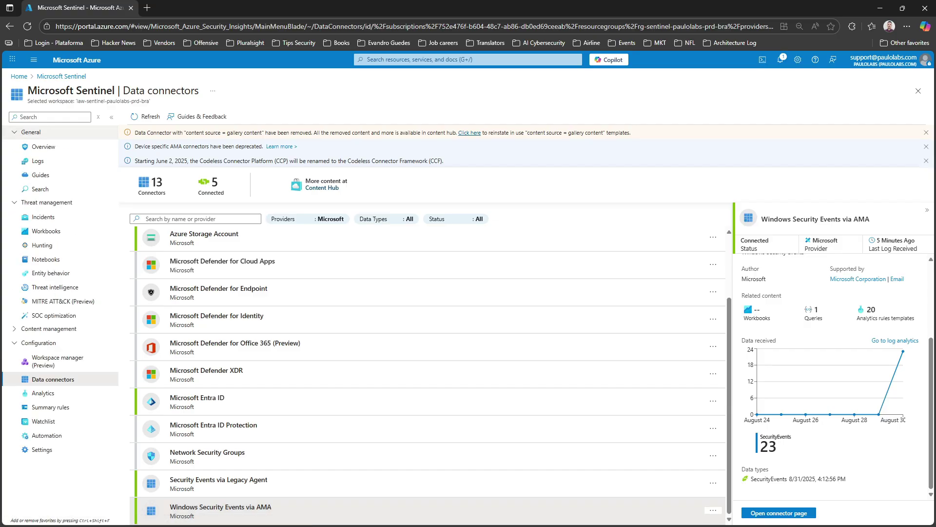
click(38, 161)
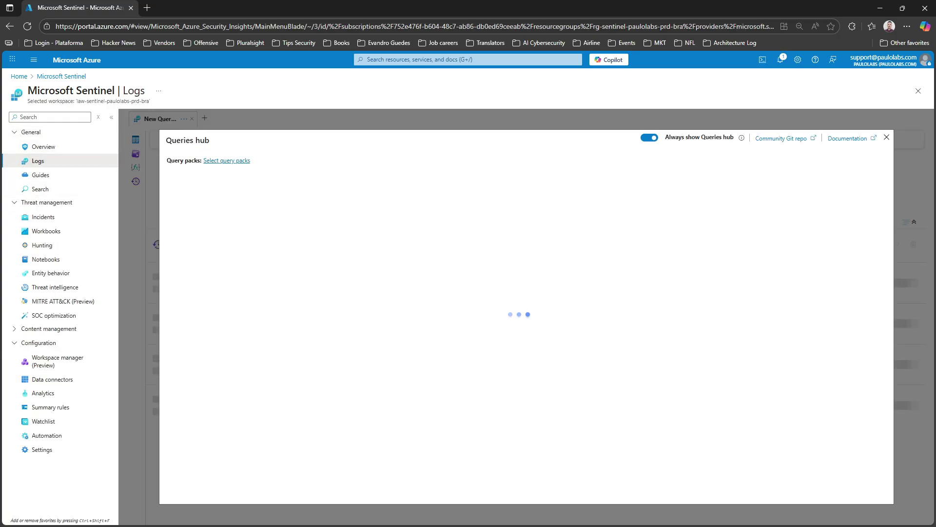
Run a plain SecurityEvent query in the Logs editor and browse its results
click(886, 138)
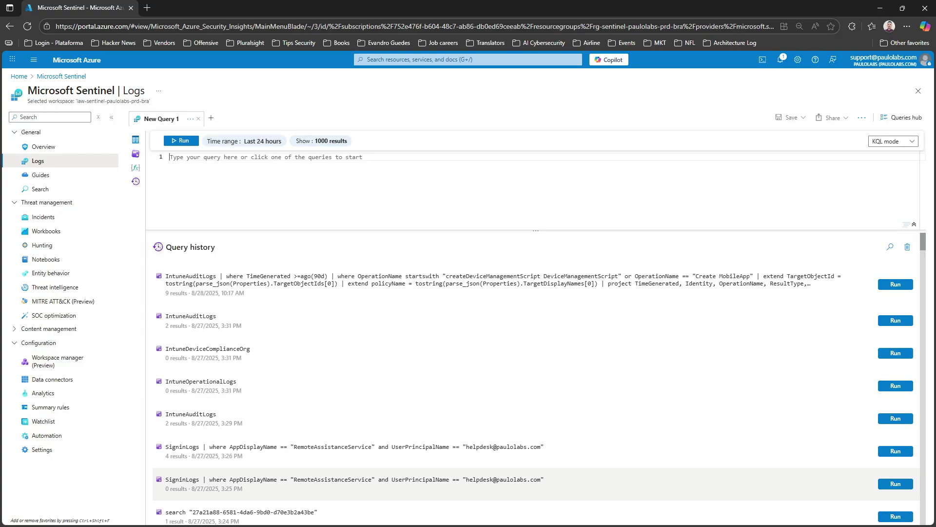
text(SecurityEve)
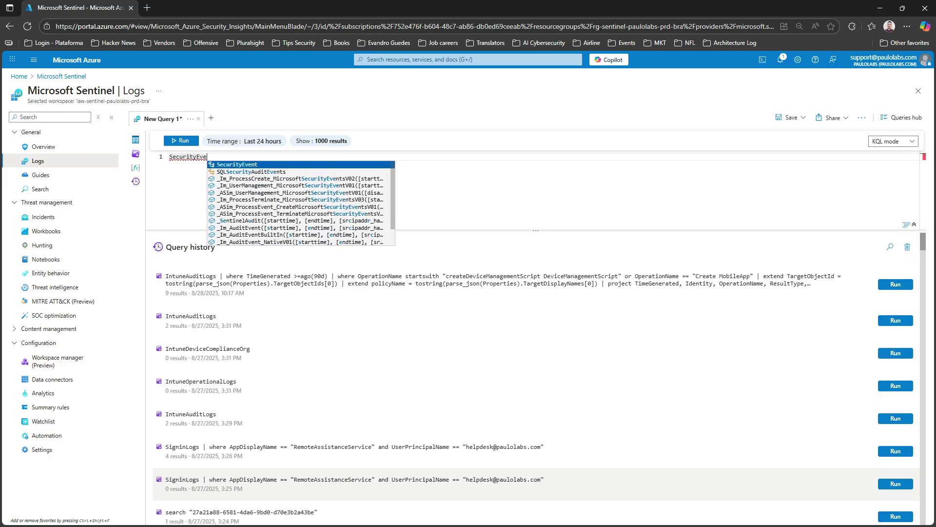
key(Tab)
key(Escape)
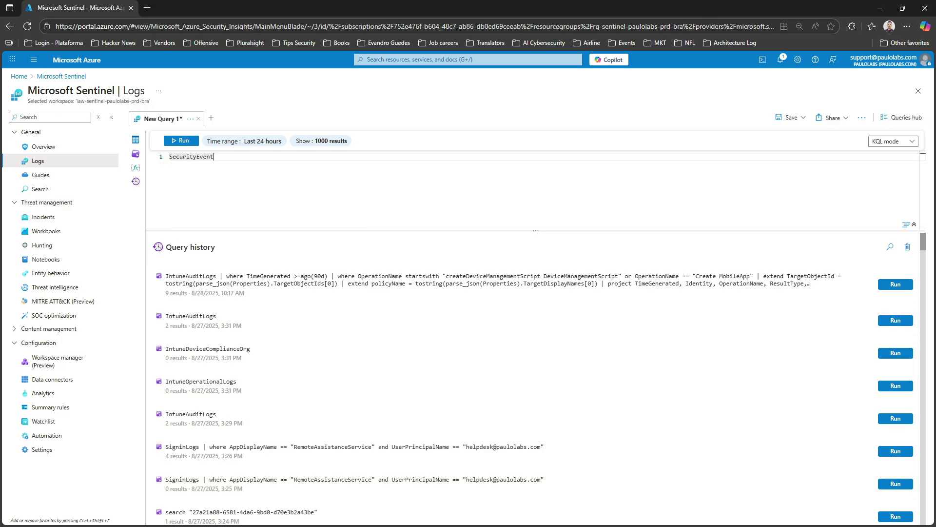
click(181, 140)
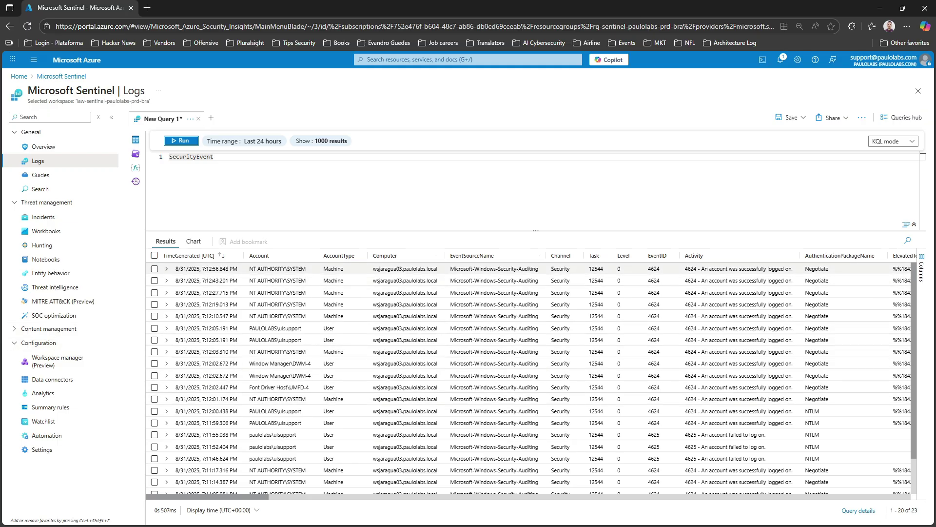
scroll(546, 374, down, 1)
scroll(512, 291, up, 1)
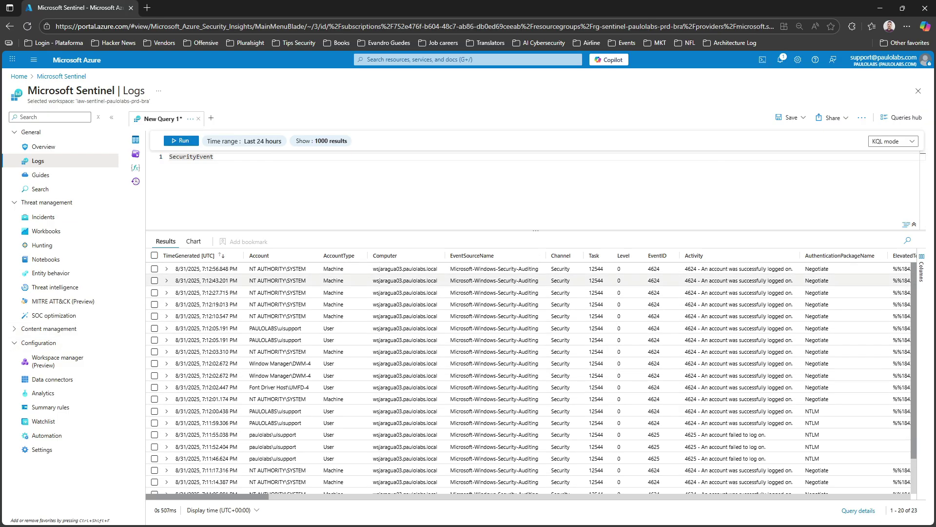
scroll(512, 312, down, 3)
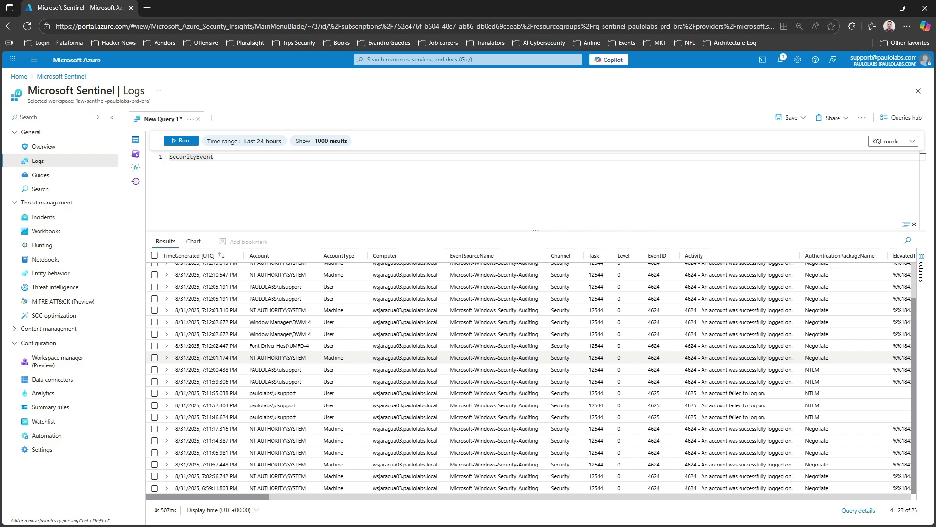
scroll(529, 375, up, 3)
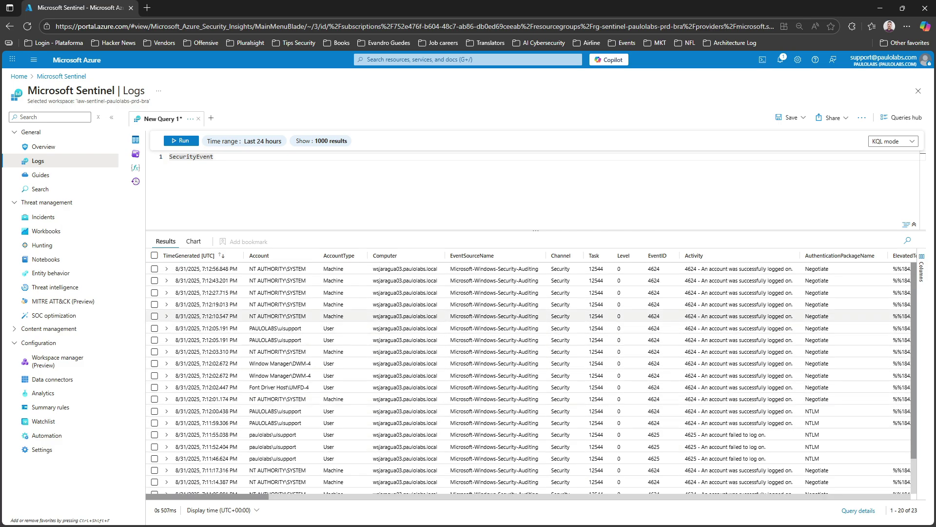
scroll(512, 313, down, 3)
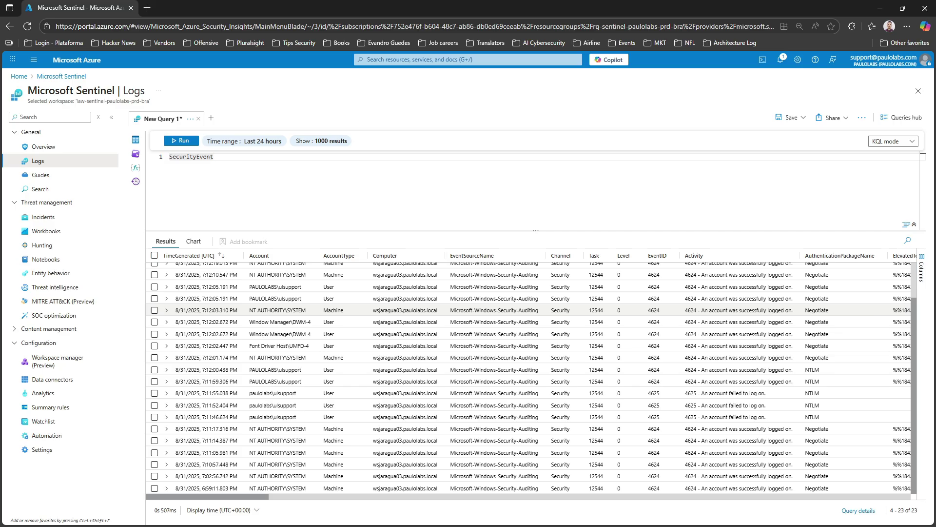
scroll(512, 307, up, 3)
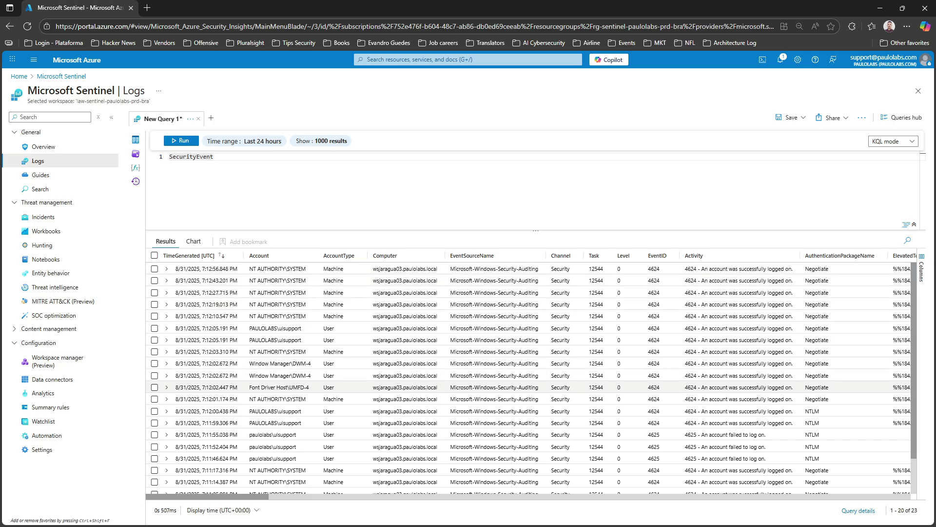
scroll(529, 422, down, 2)
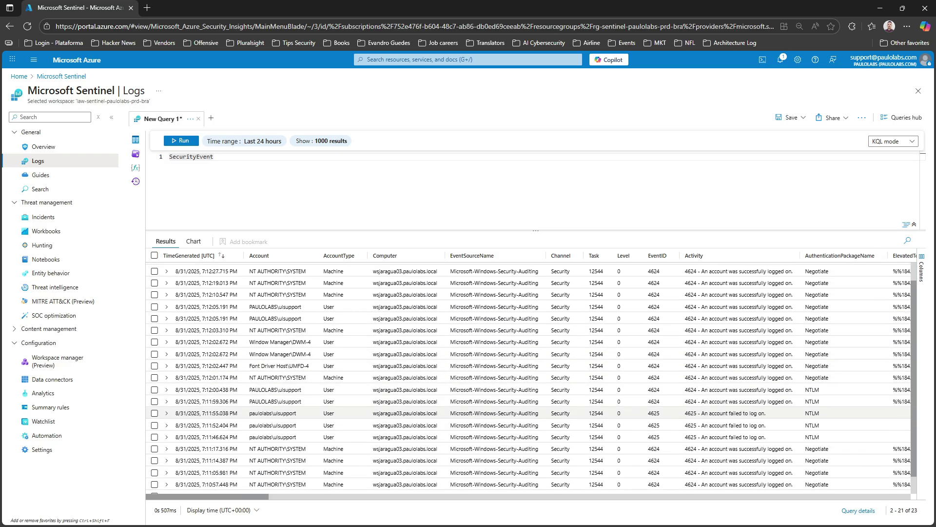
scroll(529, 380, up, 2)
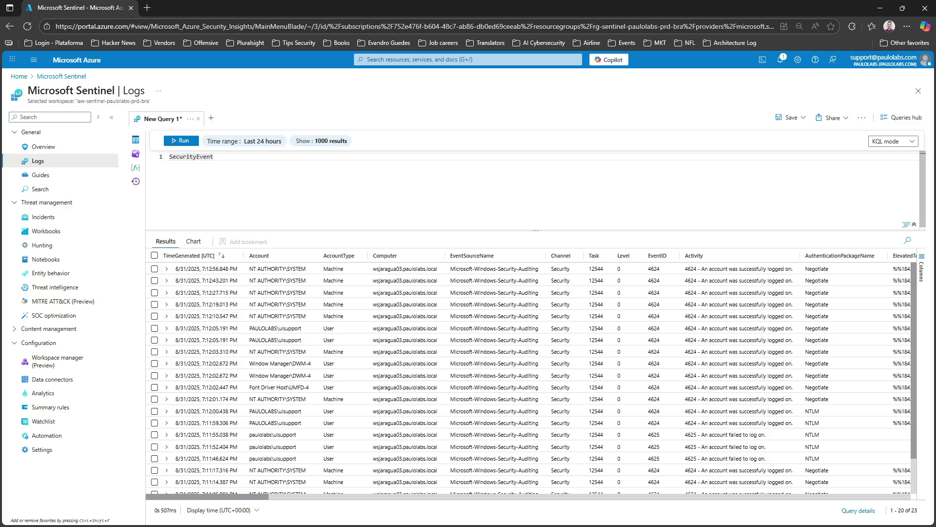
Add '| where EventID == "4625"' to the query and run it
key(Return)
text(|)
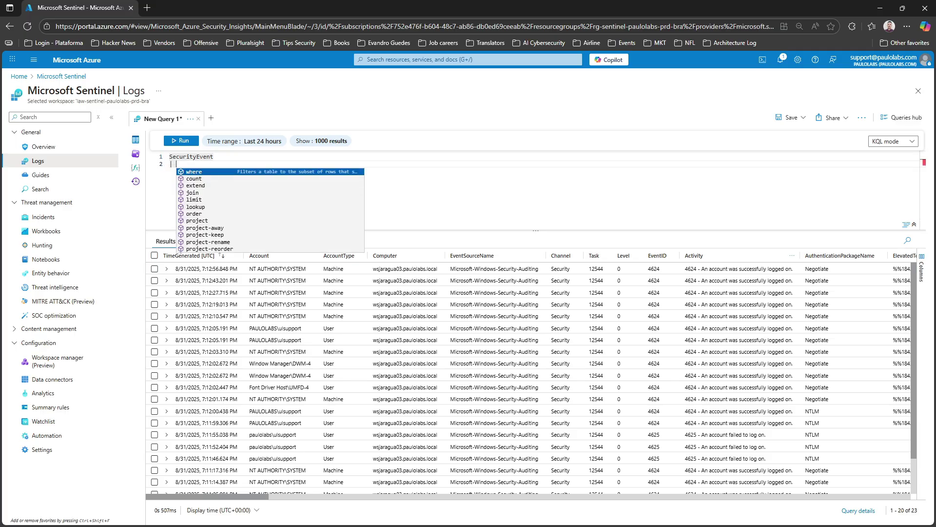
key(Tab)
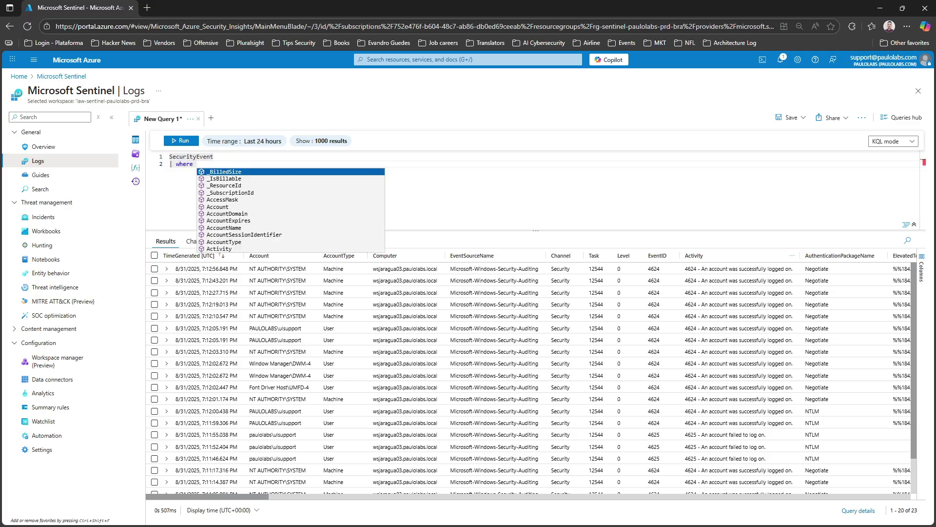
text(Event)
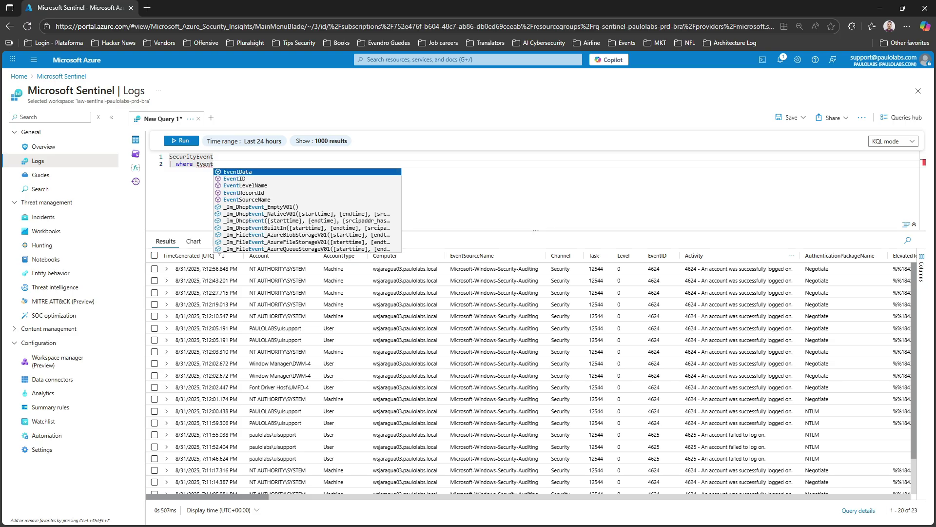
key(Down)
key(Tab)
text(=)
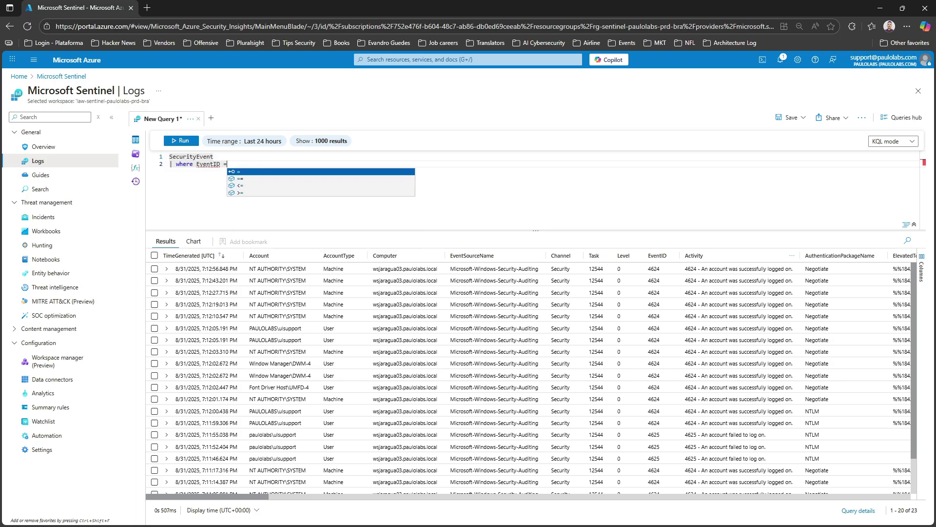
text(= ")
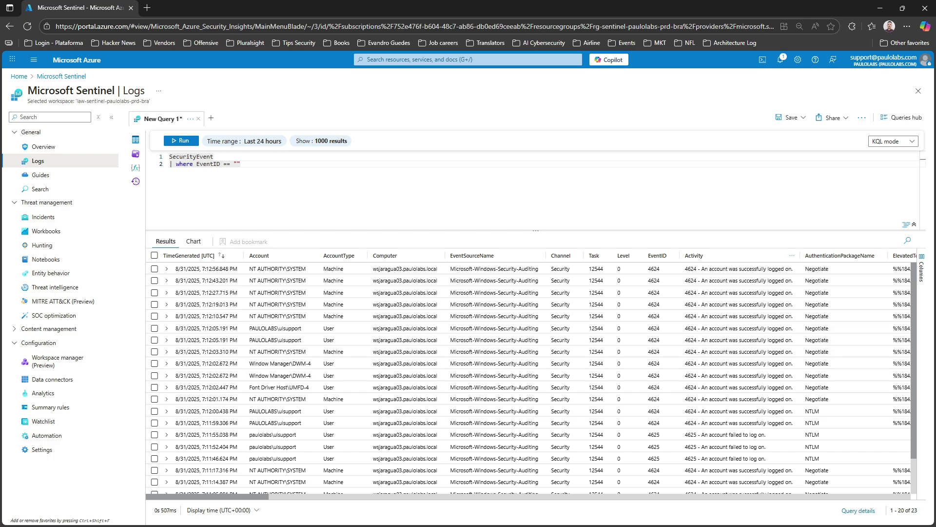
text(4625)
key(shift+Return)
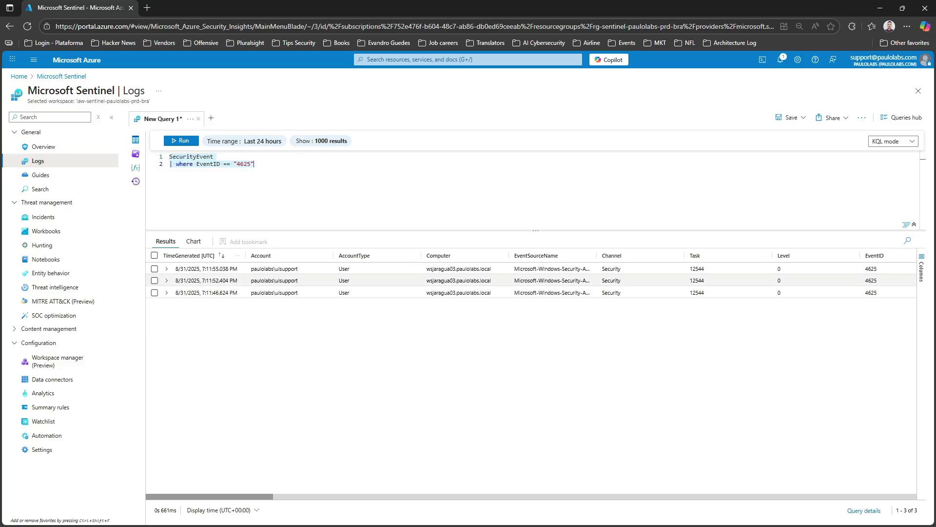
click(167, 269)
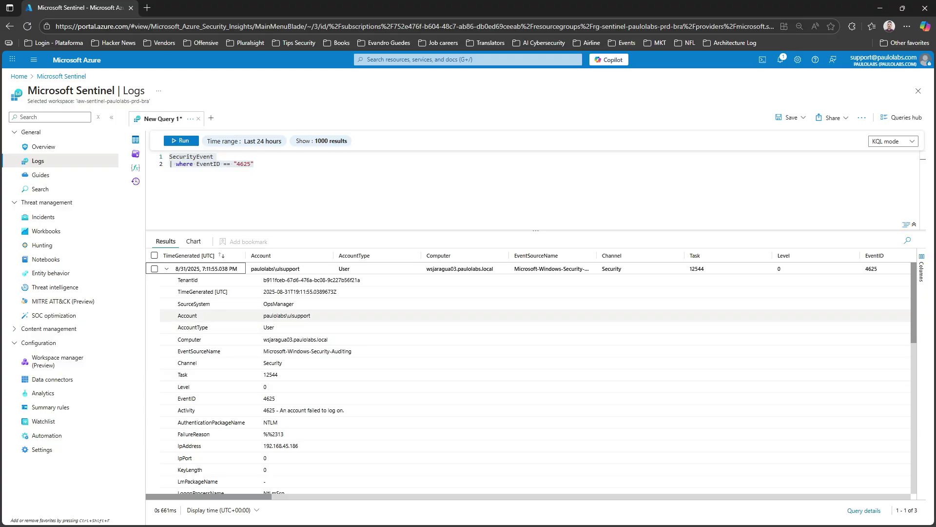
scroll(531, 378, down, 4)
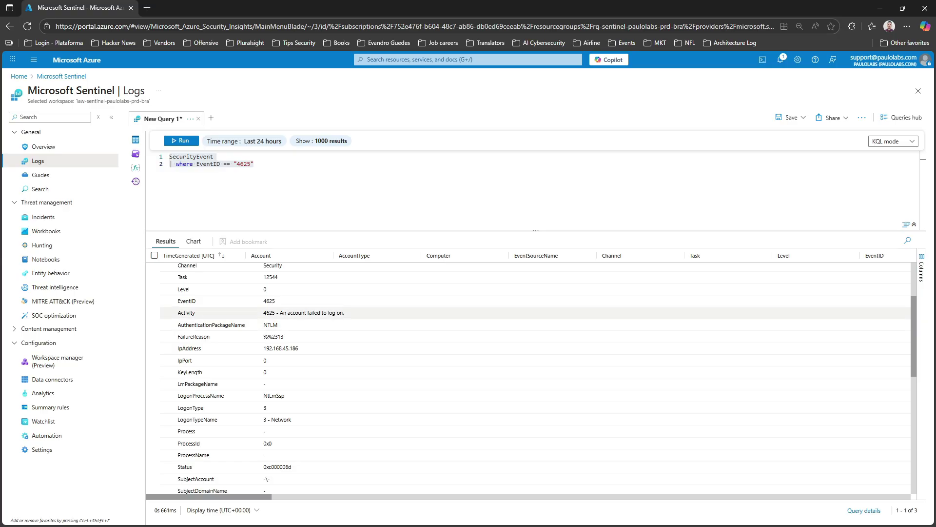
scroll(409, 312, down, 2)
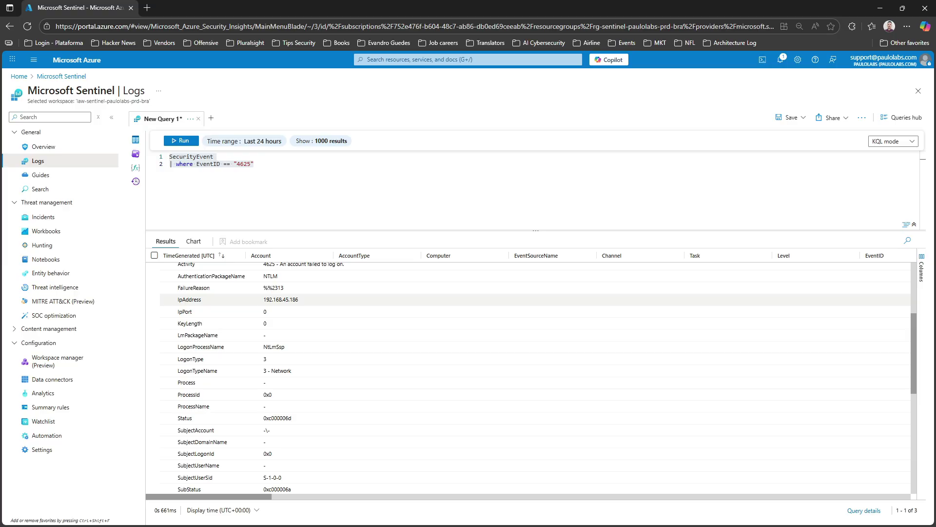
scroll(409, 300, down, 2)
scroll(410, 300, up, 2)
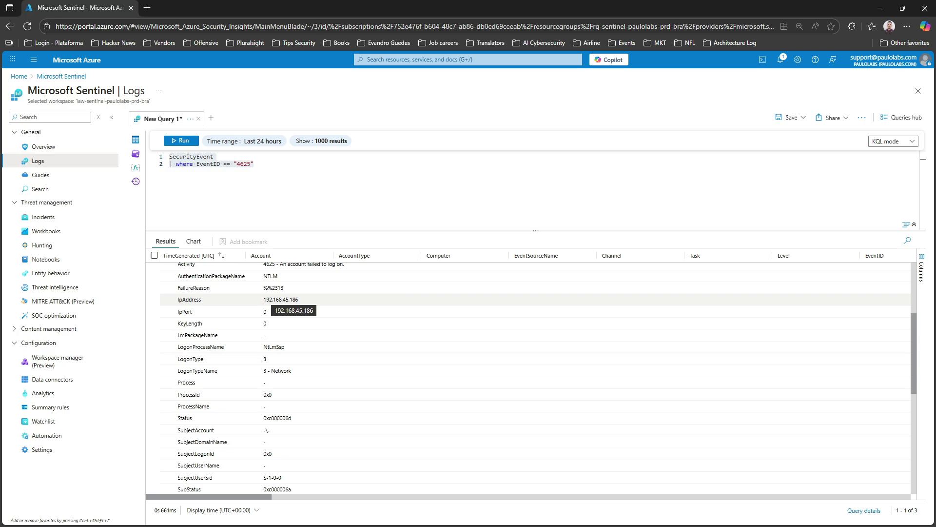
scroll(278, 299, down, 6)
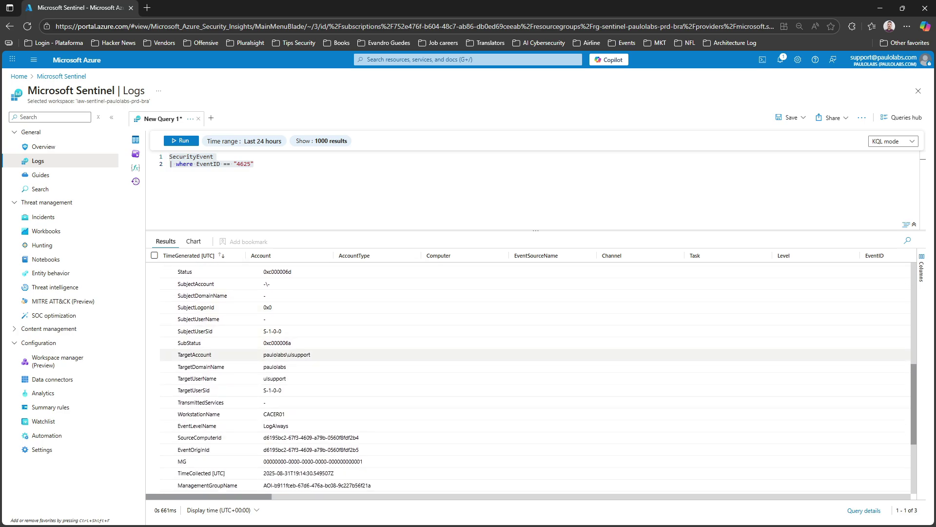
scroll(278, 355, down, 2)
scroll(278, 305, down, 4)
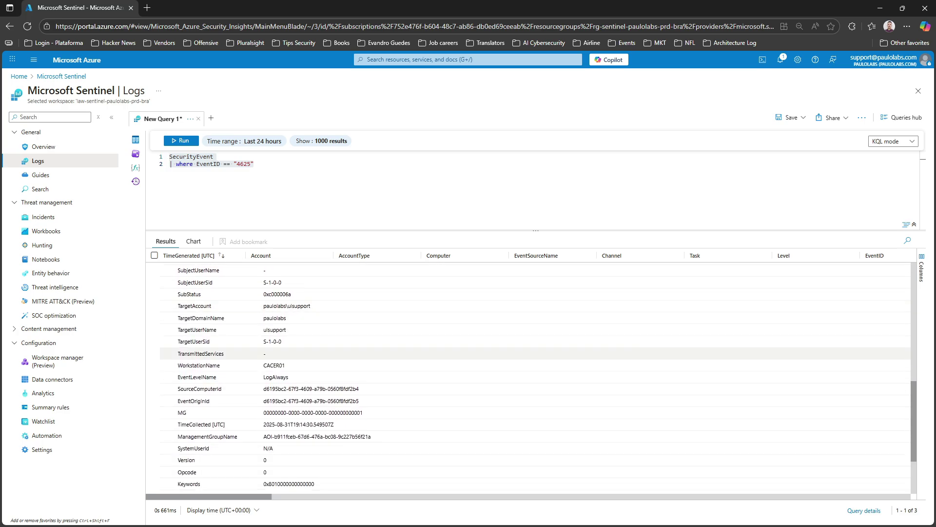
scroll(278, 404, up, 12)
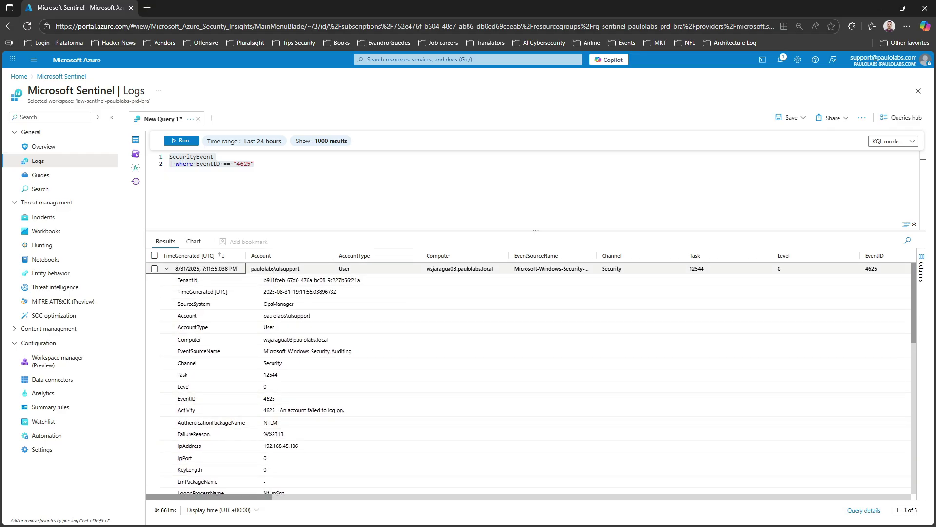
click(166, 269)
click(254, 165)
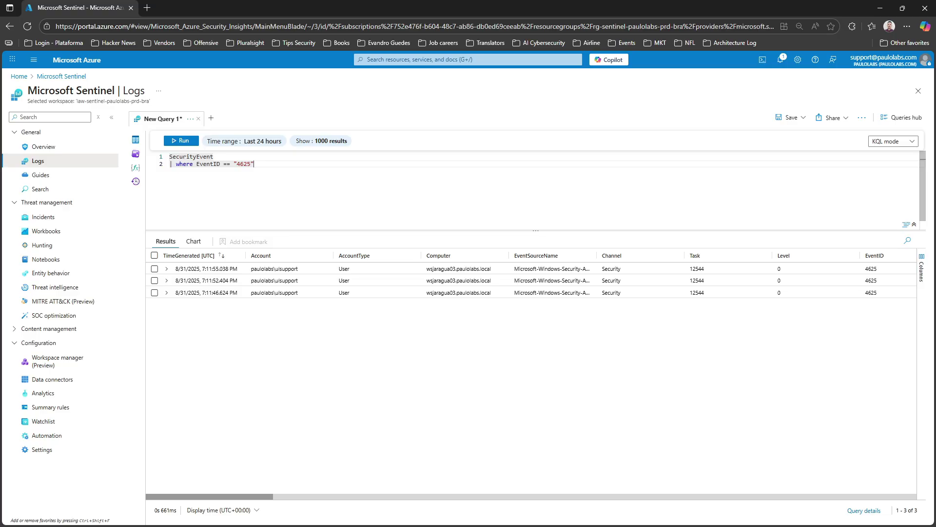